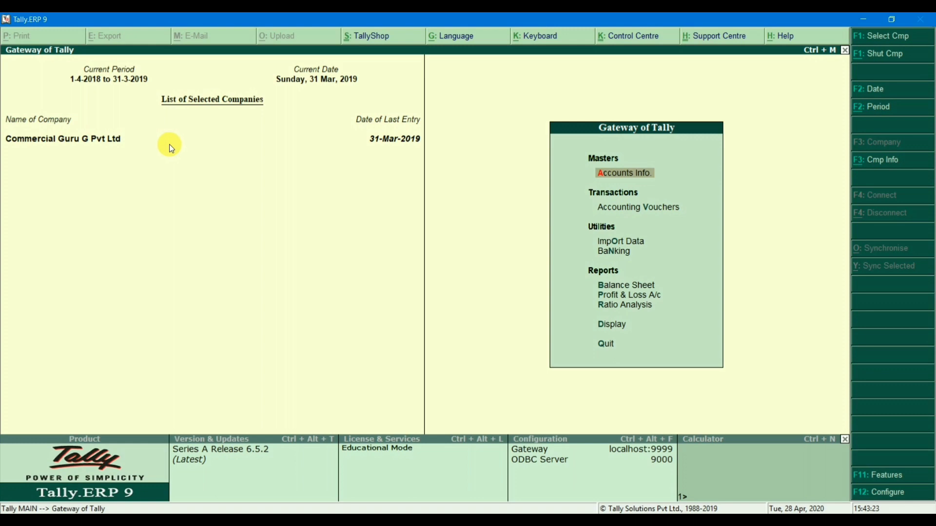
Switch to the Depreciation Calculator workbook in Excel and bring the straight-line depreciation table into view
{"action": "left_click", "coordinate": [861, 17]}
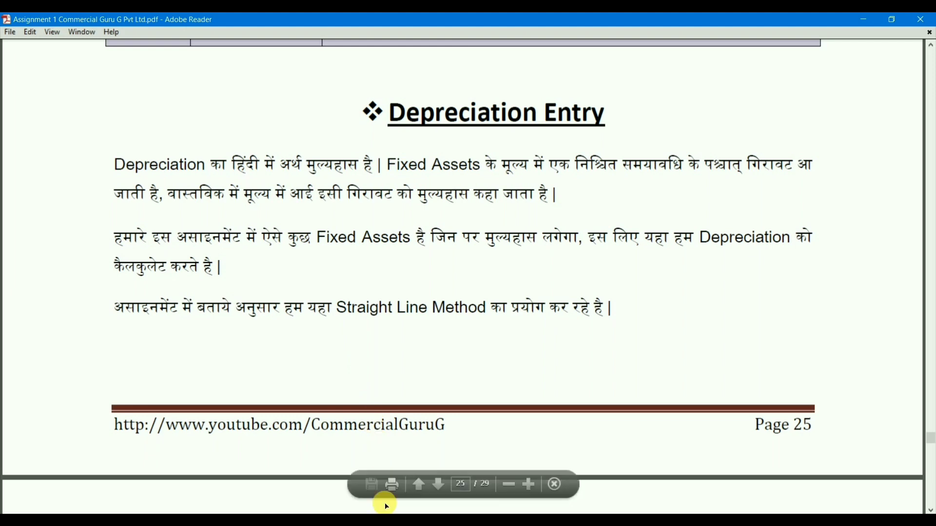
{"action": "mouse_move", "coordinate": [376, 520]}
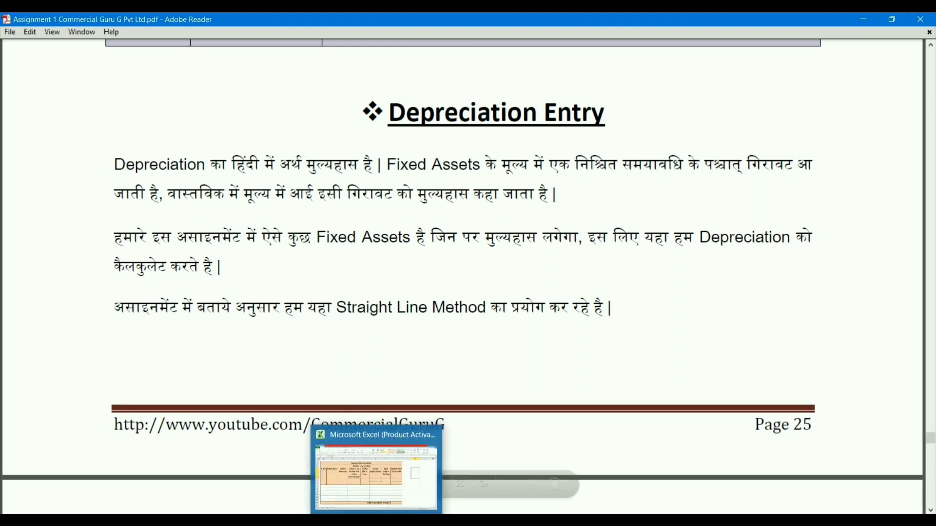
{"action": "left_click", "coordinate": [377, 478]}
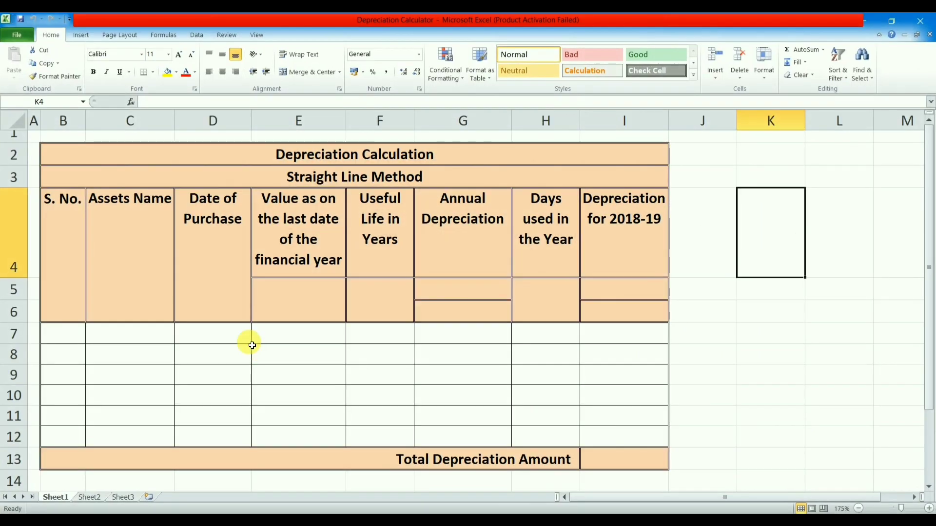
{"action": "left_click", "coordinate": [727, 336]}
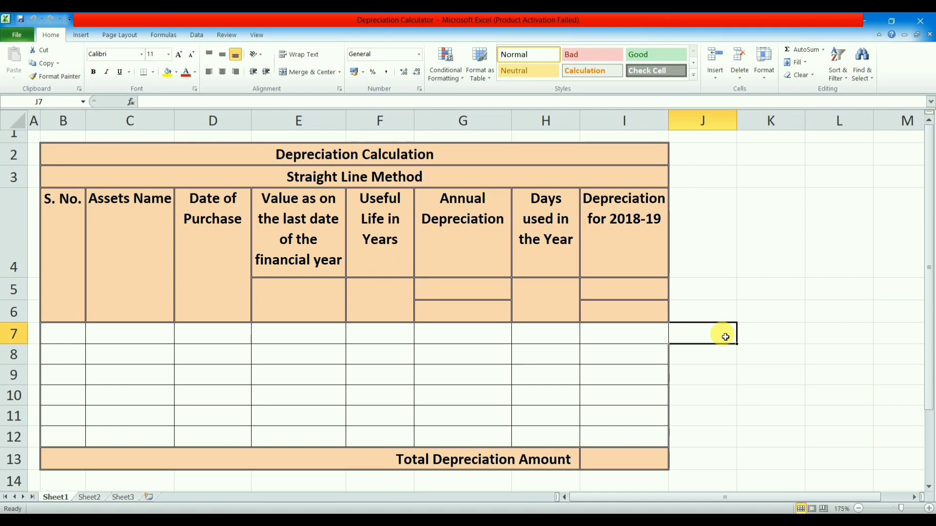
{"action": "scroll", "coordinate": [418, 157], "scroll_direction": "up", "scroll_amount": 1}
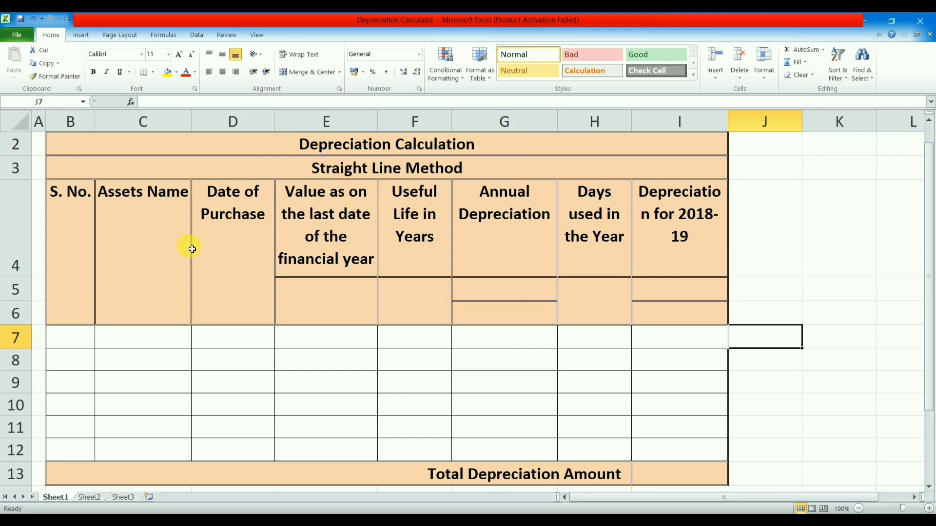
Number the six table rows 1 to 6 in the S. No. column, cells B7 to B12
{"action": "left_click", "coordinate": [74, 337]}
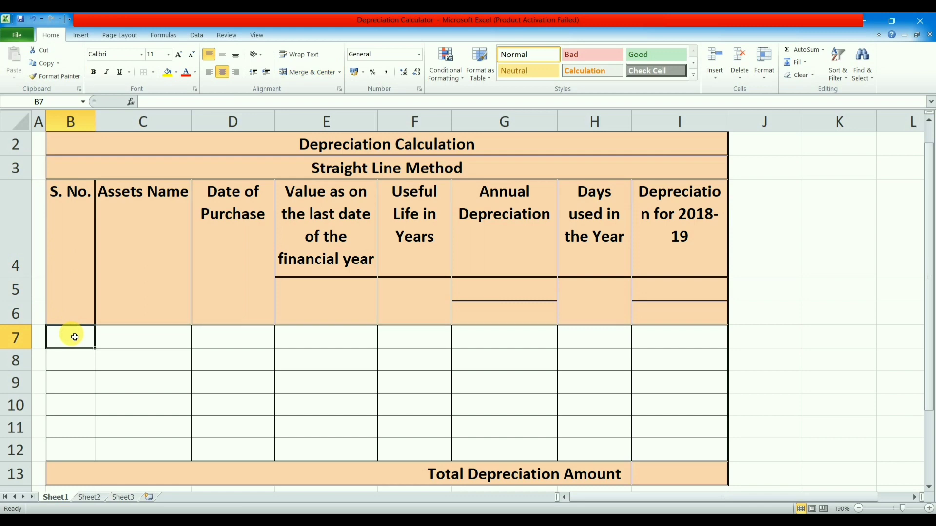
{"action": "type", "text": "1"}
{"action": "key", "text": "Return"}
{"action": "type", "text": "2"}
{"action": "key", "text": "Return"}
{"action": "type", "text": "3"}
{"action": "key", "text": "Return"}
{"action": "type", "text": "4"}
{"action": "key", "text": "Return"}
{"action": "type", "text": "5"}
{"action": "key", "text": "Return"}
{"action": "type", "text": "6"}
Enter Computer as the first asset name in cell C7
{"action": "key", "text": "Up"}
{"action": "key", "text": "Right"}
{"action": "key", "text": "Right"}
{"action": "key", "text": "Right"}
{"action": "key", "text": "Up"}
{"action": "key", "text": "Up"}
{"action": "key", "text": "Up"}
{"action": "key", "text": "Up"}
{"action": "key", "text": "Left"}
{"action": "key", "text": "Left"}
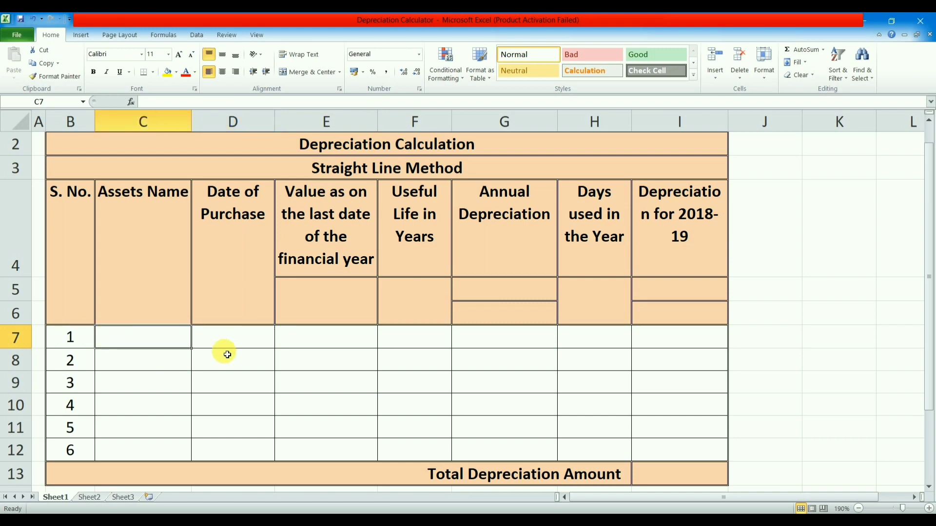
{"action": "type", "text": "Com"}
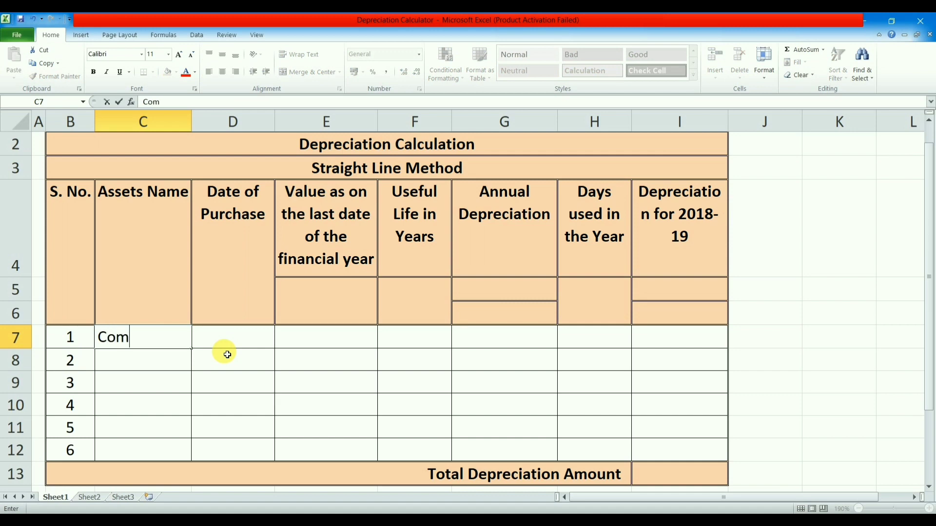
{"action": "type", "text": "puter"}
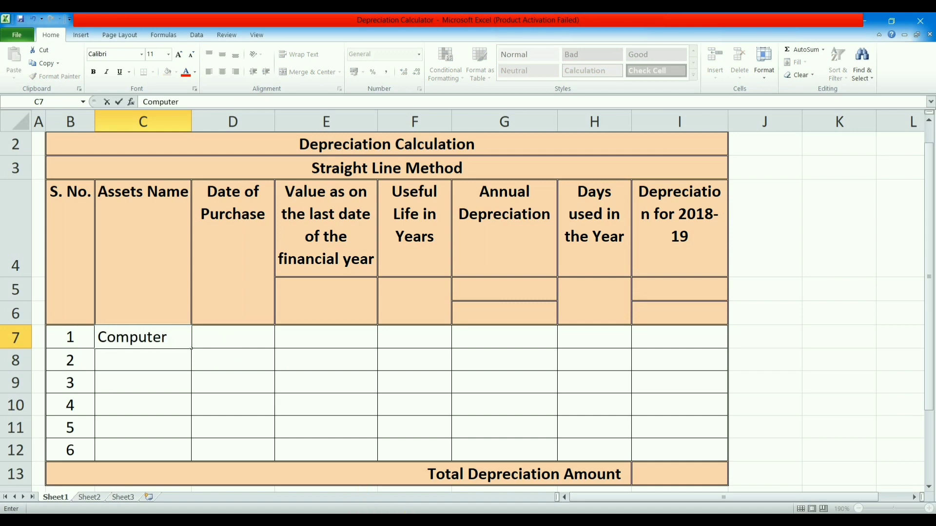
Switch to Tally.ERP 9 and display the Trial Balance of Commercial Guru G Pvt Ltd
{"action": "left_click", "coordinate": [415, 519]}
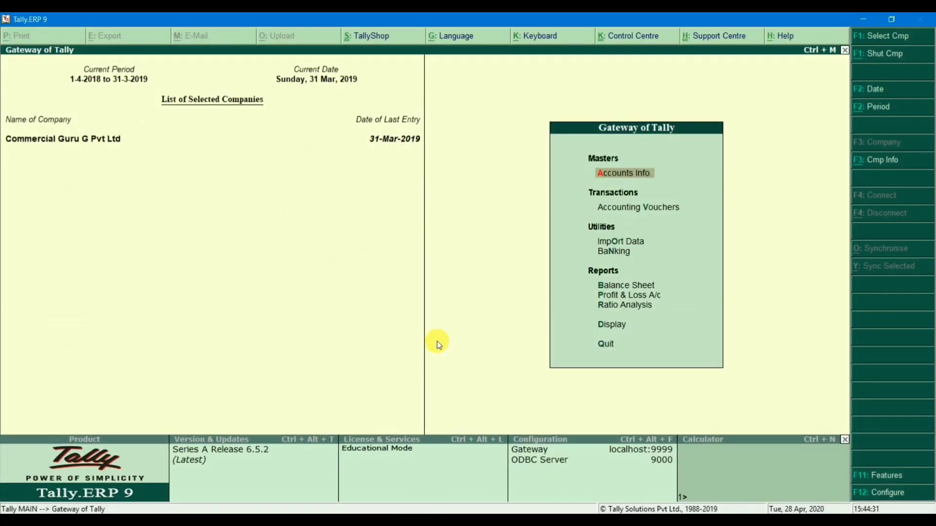
{"action": "key", "text": "Down"}
{"action": "key", "text": "Down"}
{"action": "key", "text": "Down"}
{"action": "key", "text": "Down"}
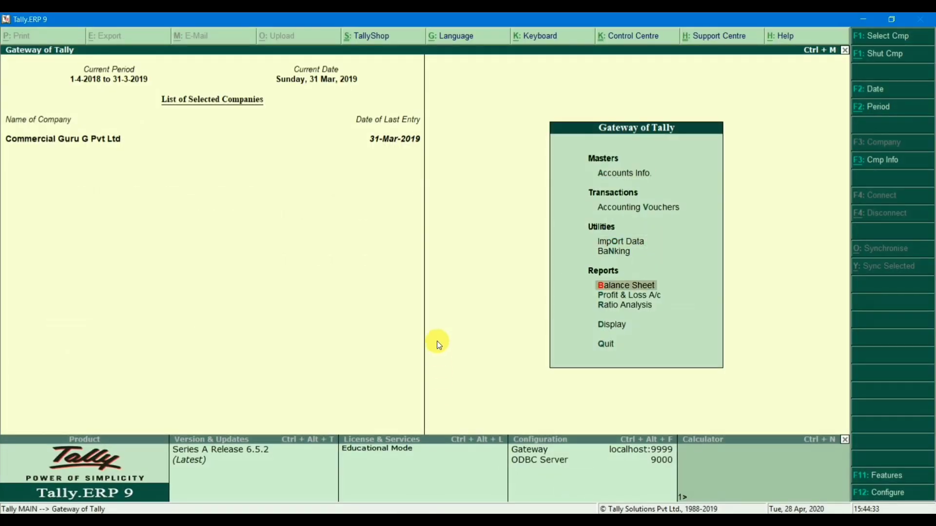
{"action": "key", "text": "Down"}
{"action": "key", "text": "Down"}
{"action": "key", "text": "Down"}
{"action": "key", "text": "Return"}
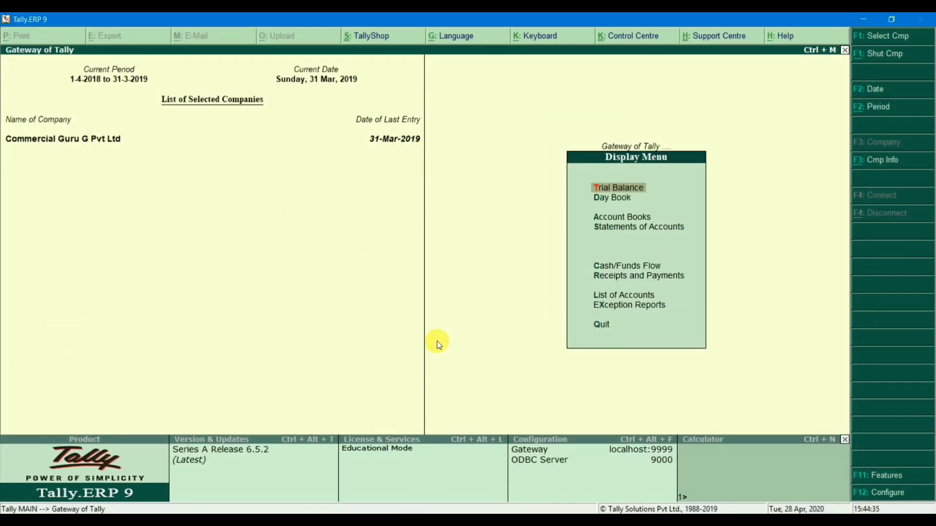
{"action": "key", "text": "Return"}
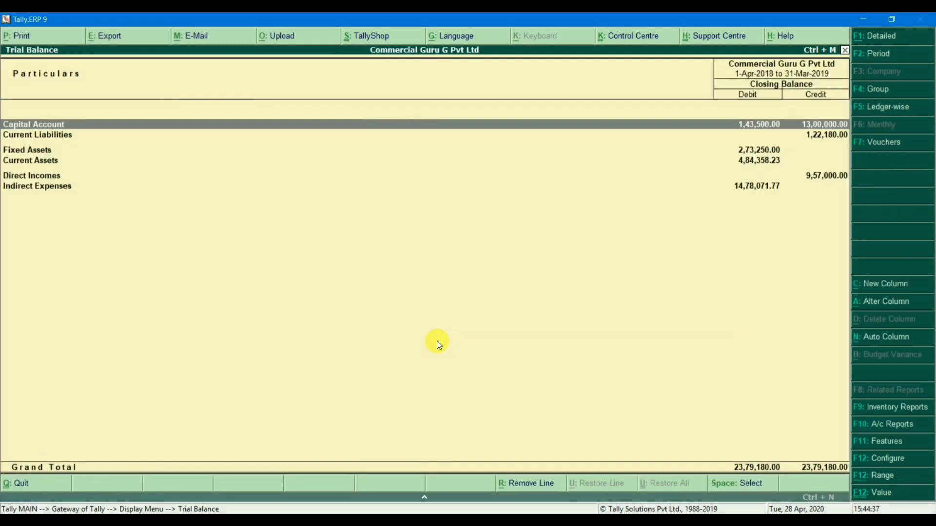
Show the Trial Balance in detail and examine the ledgers listed under Fixed Assets
{"action": "key", "text": "alt+F1"}
{"action": "key", "text": "Down"}
{"action": "key", "text": "Down"}
{"action": "key", "text": "Down"}
{"action": "key", "text": "Down"}
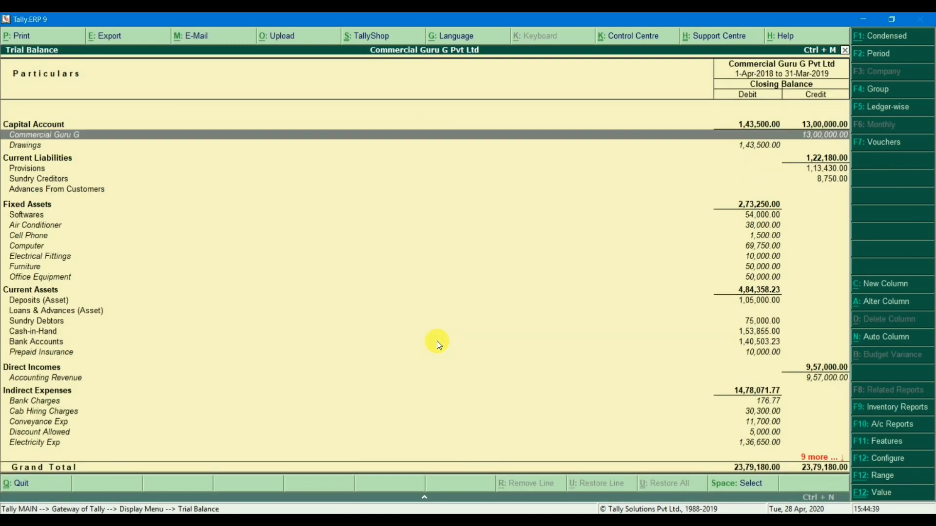
{"action": "key", "text": "Down"}
{"action": "key", "text": "Down"}
{"action": "key", "text": "Down"}
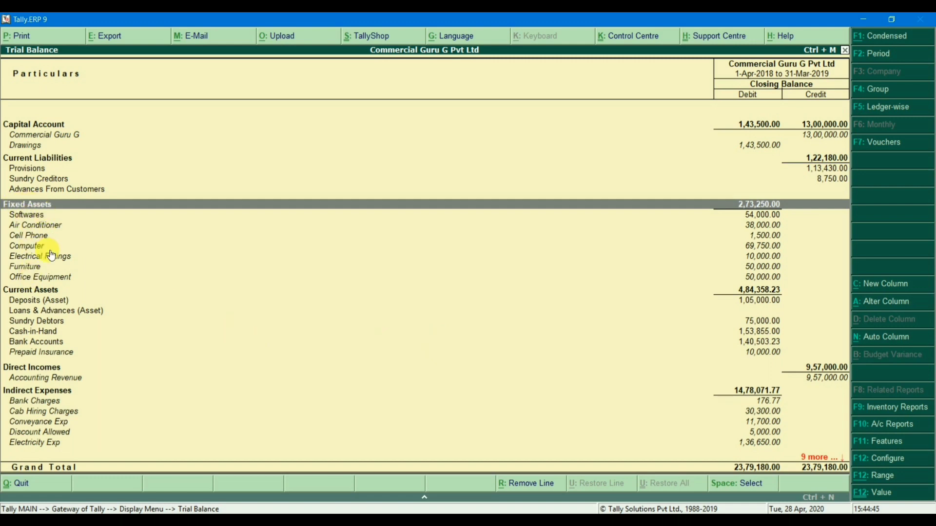
{"action": "key", "text": "Down"}
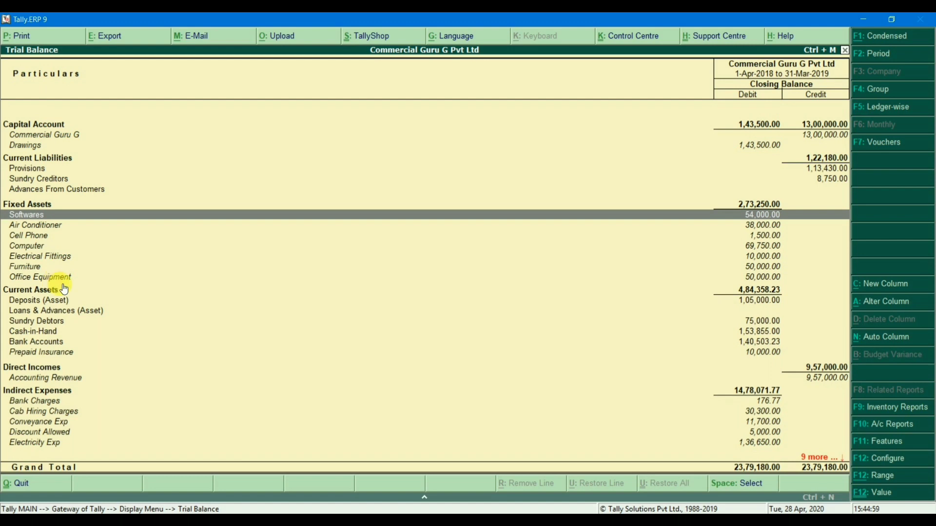
Return to the Excel depreciation table, confirm the Computer entry and add Cell Phone as the second asset in C8
{"action": "key", "text": "alt+Tab"}
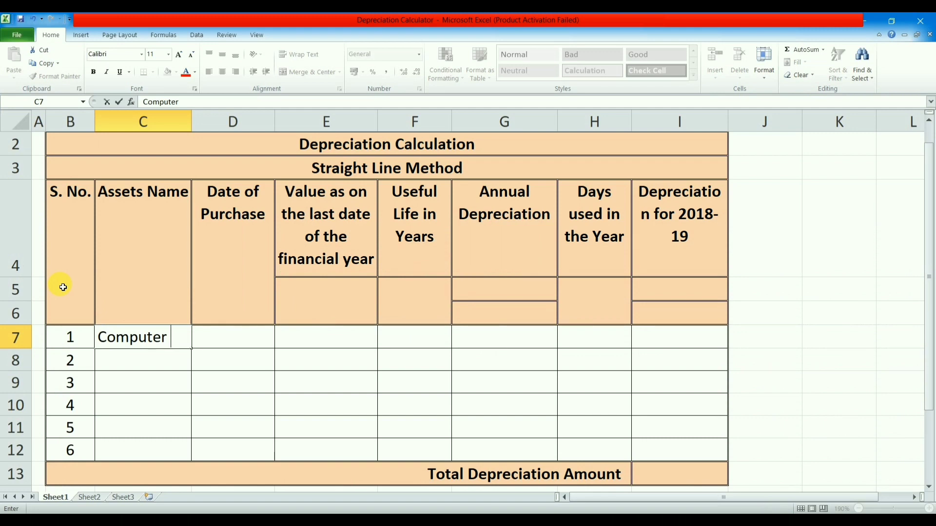
{"action": "key", "text": "Return"}
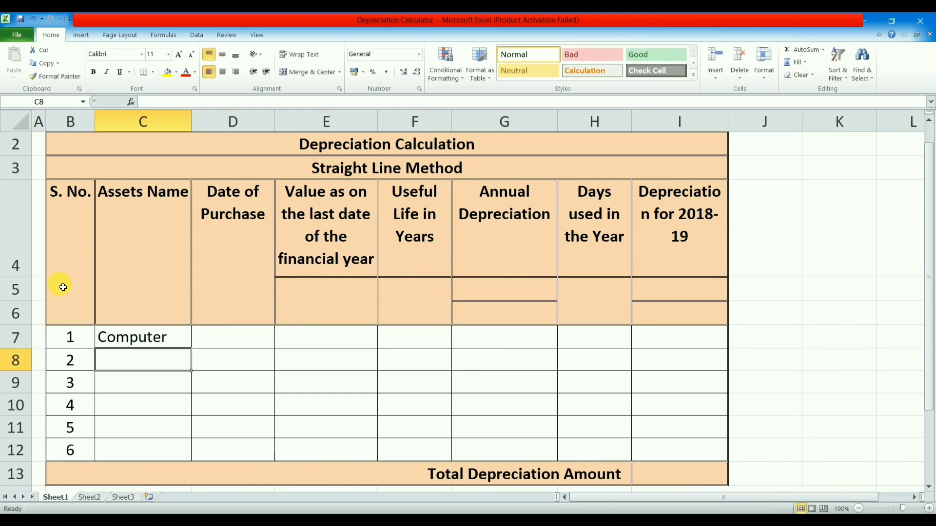
{"action": "type", "text": "Cell"}
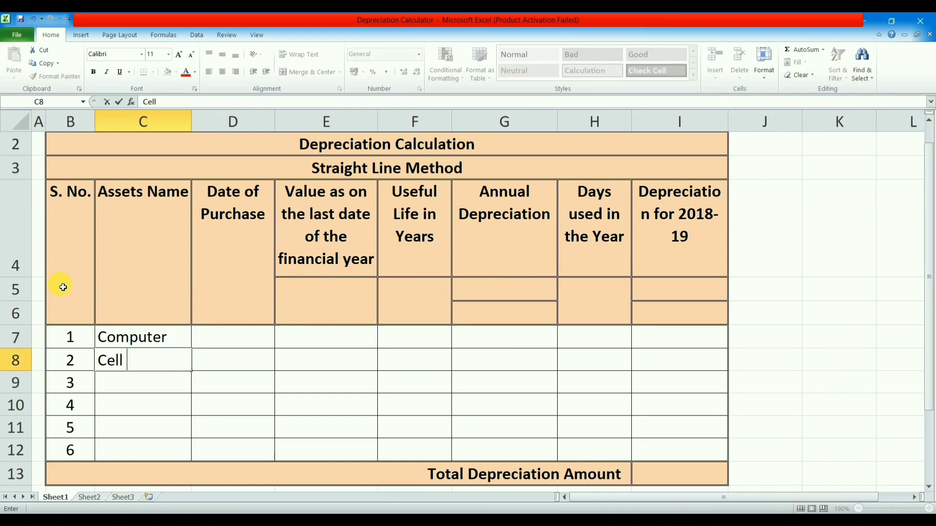
{"action": "type", "text": " Phone"}
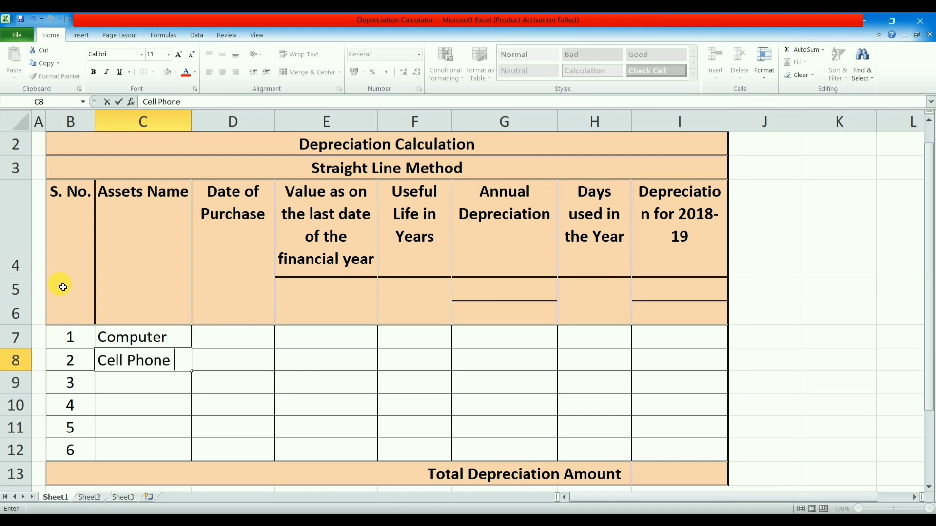
{"action": "key", "text": "Return"}
Switch to Tally.ERP 9, open the Balance Sheet in detailed form and review the items under Fixed Assets
{"action": "key", "text": "alt+Tab"}
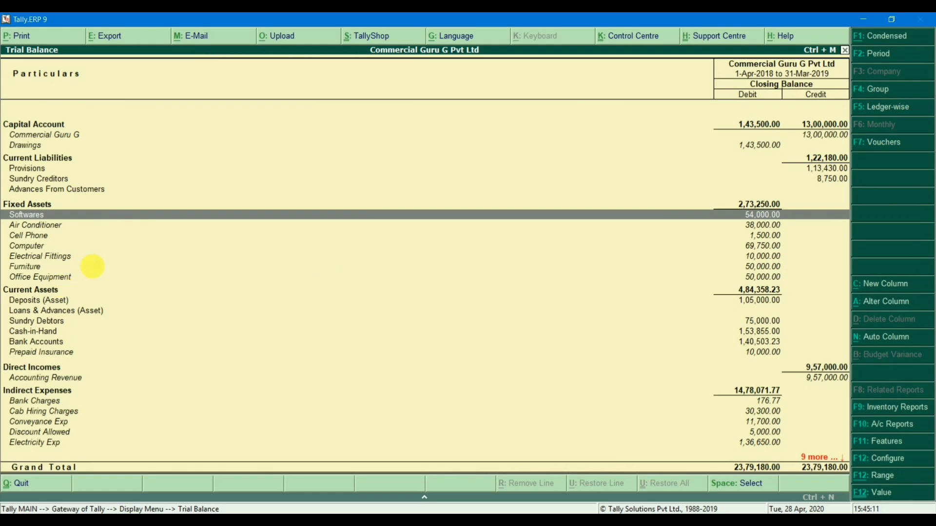
{"action": "key", "text": "Escape"}
{"action": "key", "text": "Escape"}
{"action": "key", "text": "Up"}
{"action": "key", "text": "Up"}
{"action": "key", "text": "Up"}
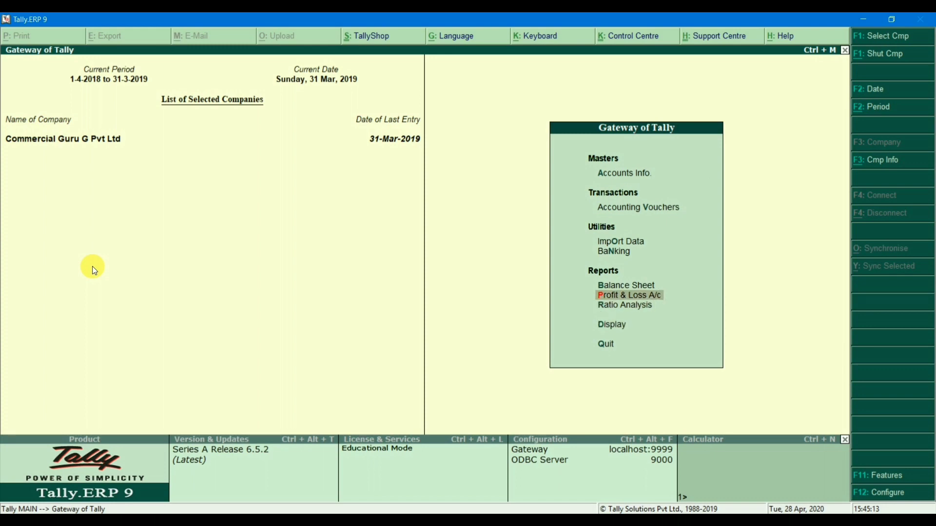
{"action": "key", "text": "Return"}
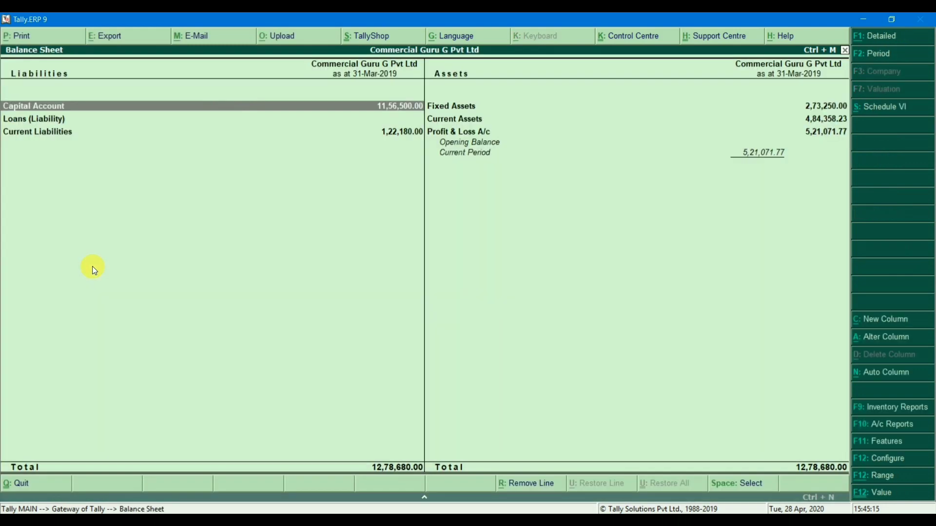
{"action": "key", "text": "alt+F1"}
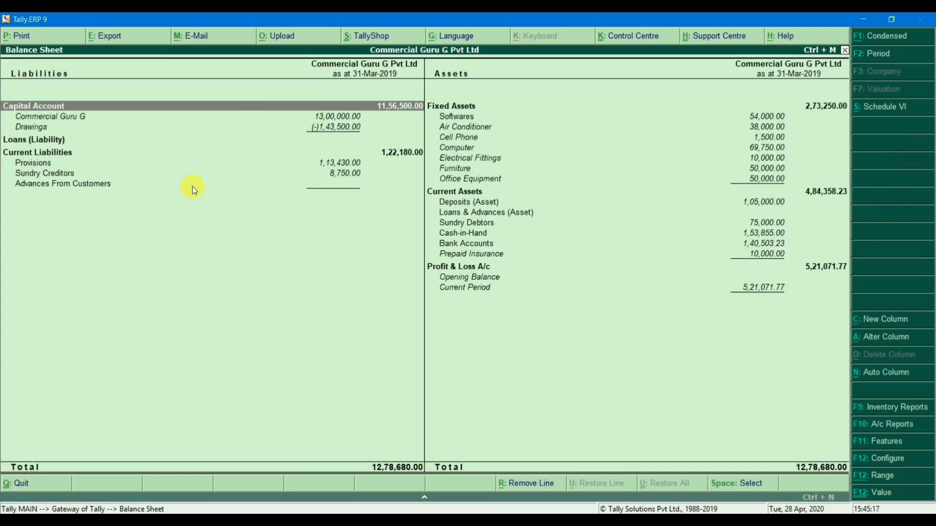
{"action": "left_click", "coordinate": [466, 118]}
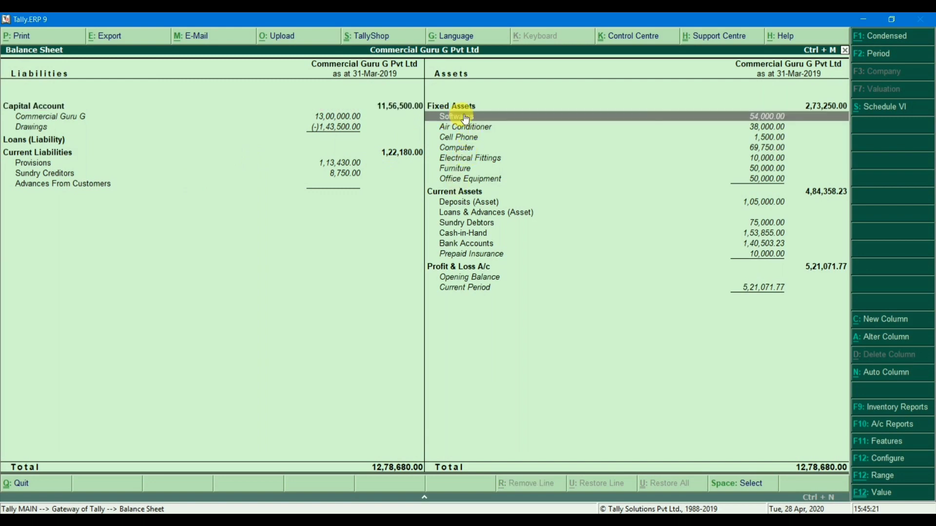
Return to the Excel depreciation table and enter Furniture as the third asset name in C9
{"action": "key", "text": "alt+Tab"}
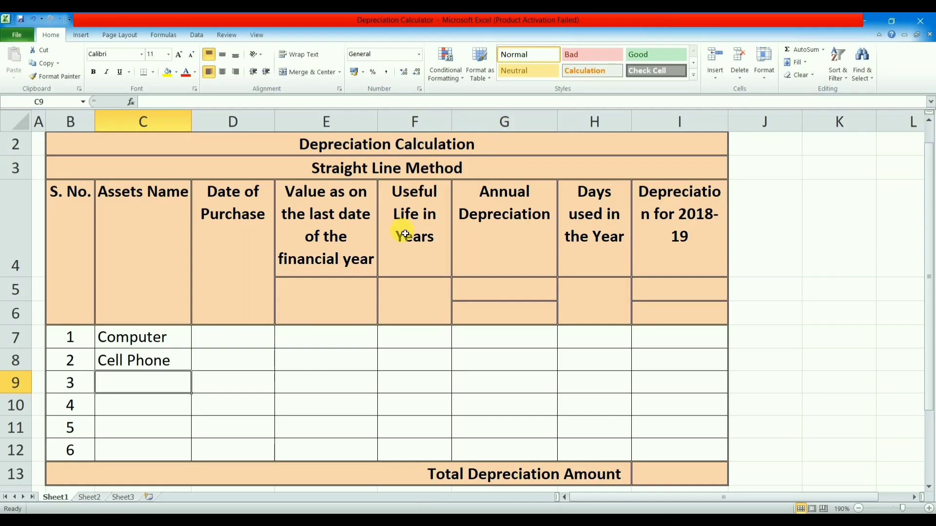
{"action": "type", "text": "Furnn"}
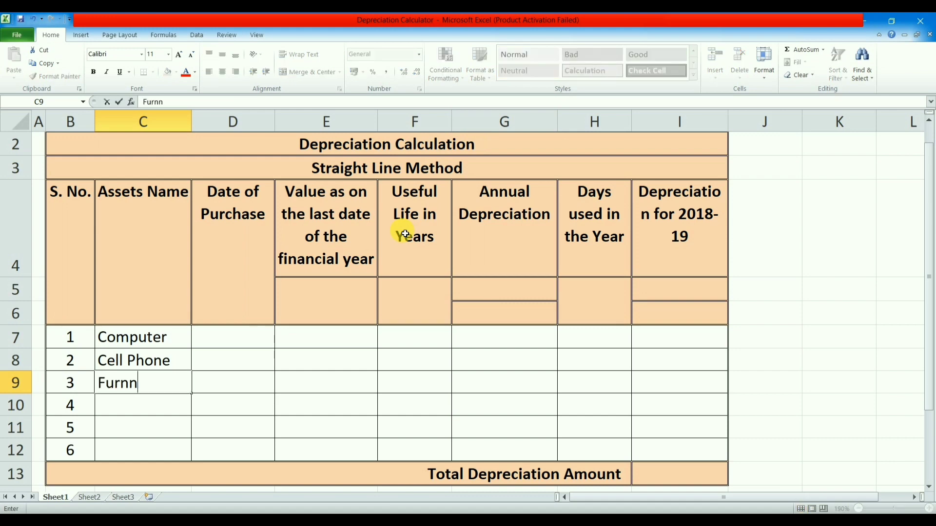
{"action": "key", "text": "BackSpace"}
{"action": "type", "text": "iture"}
{"action": "key", "text": "Return"}
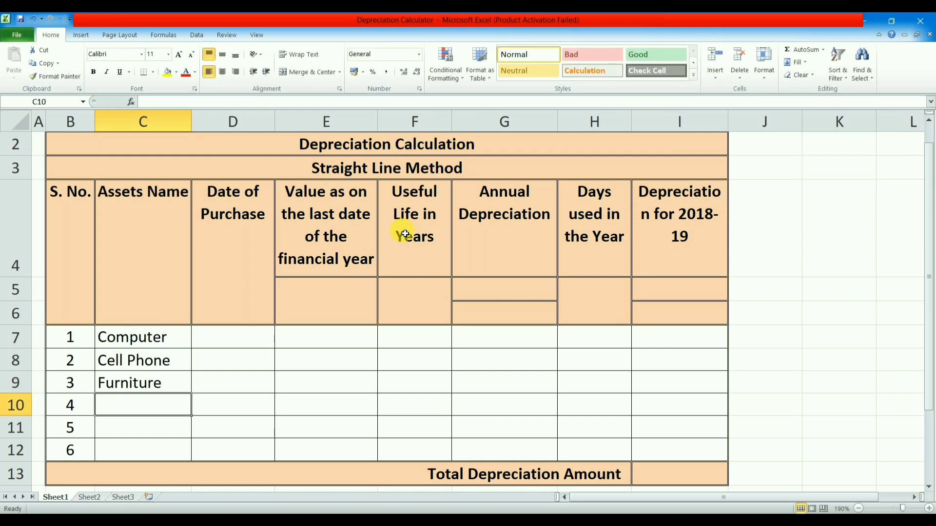
Enter Air Conditioner as the fourth asset in C10 and widen column C to fit the name
{"action": "type", "text": "Air"}
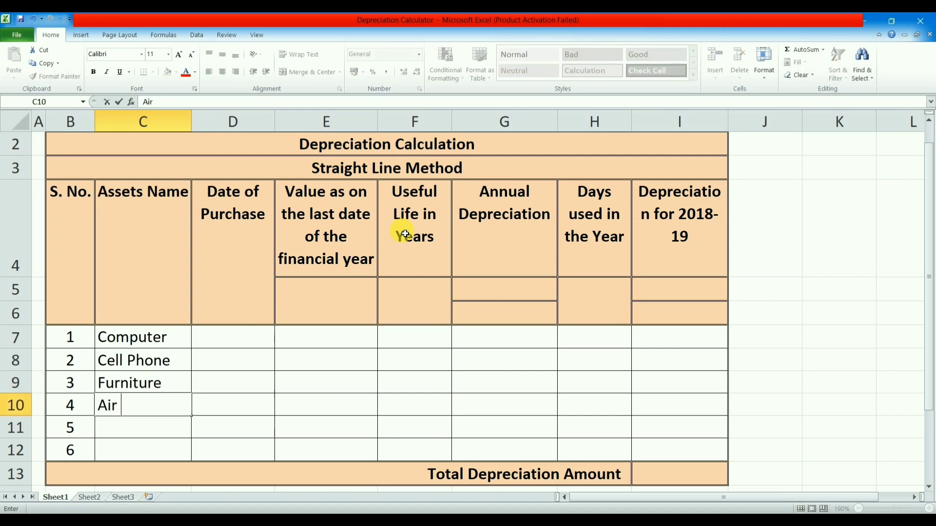
{"action": "type", "text": " Condi"}
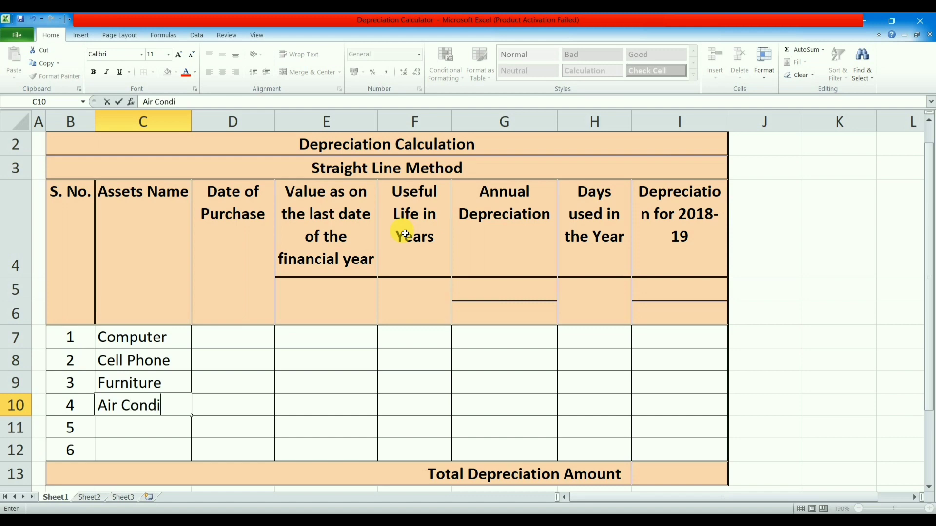
{"action": "type", "text": "tioner"}
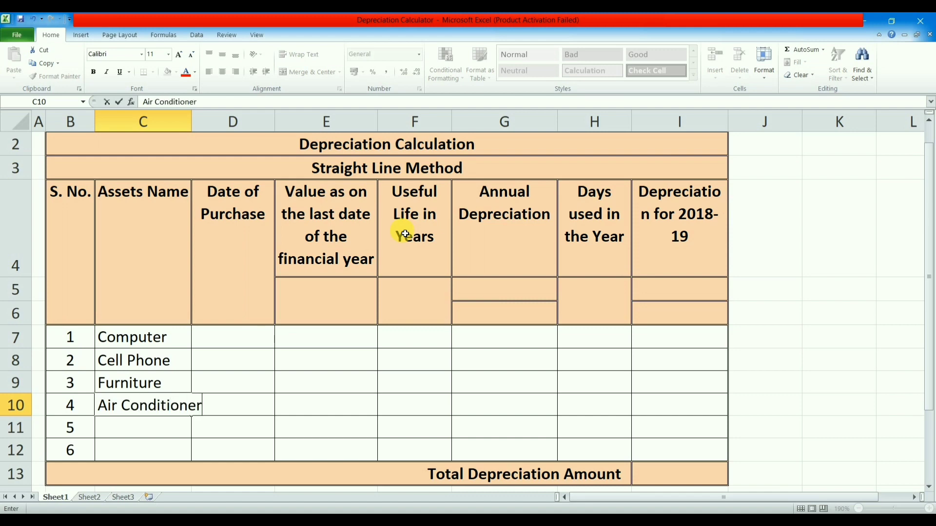
{"action": "key", "text": "Return"}
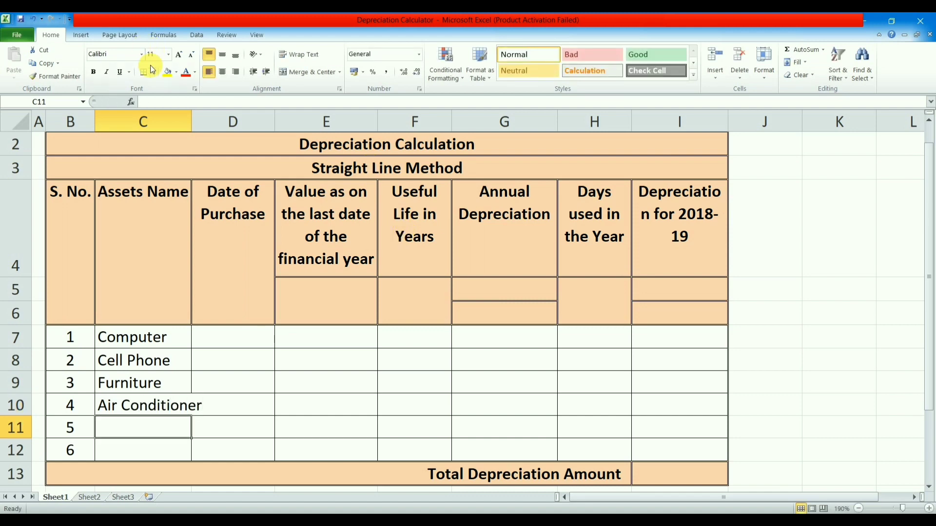
{"action": "left_click_drag", "start_coordinate": [193, 120], "coordinate": [207, 121]}
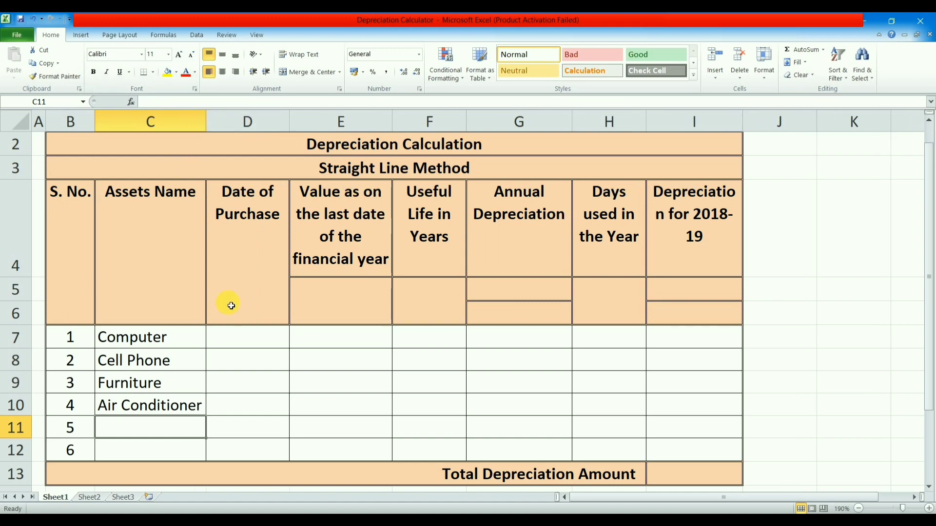
Enter Electrical Fittings as the fifth asset in C11 and Office Equipment as the sixth in C12
{"action": "type", "text": "Electrical Fittings"}
{"action": "key", "text": "Return"}
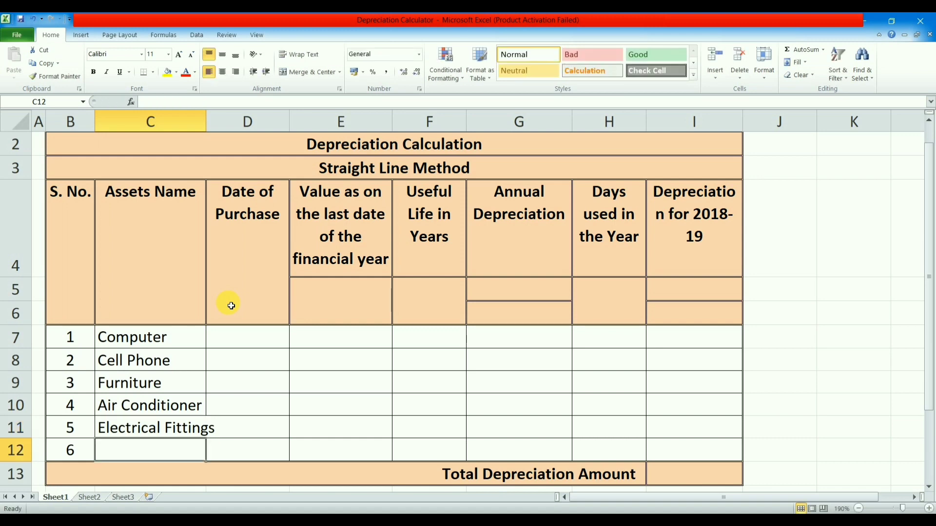
{"action": "type", "text": "O"}
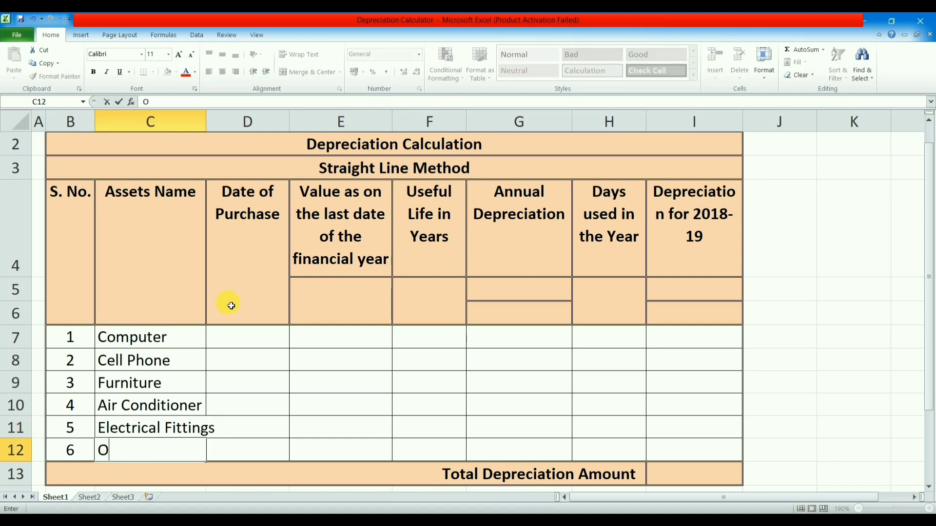
{"action": "type", "text": "ffice Equui"}
{"action": "key", "text": "BackSpace"}
{"action": "key", "text": "BackSpace"}
{"action": "type", "text": "ipment"}
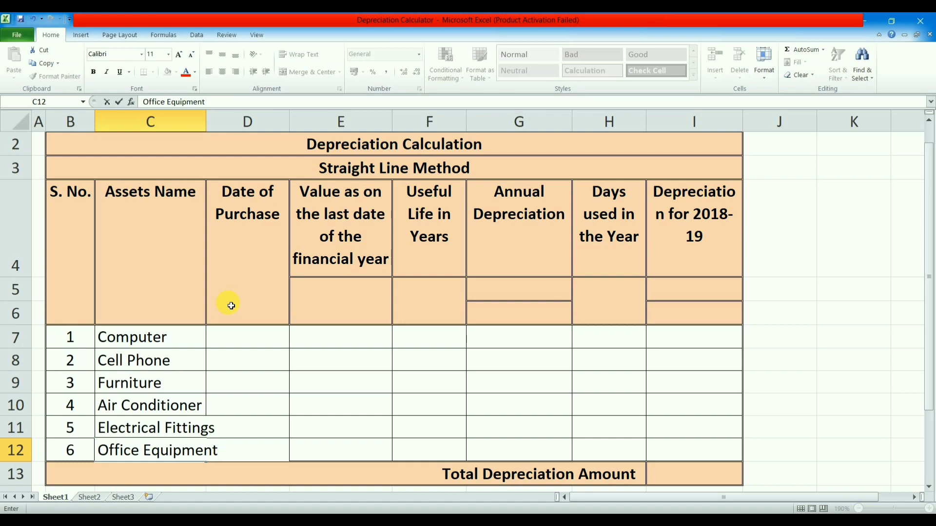
Widen column C to fit the longest asset name and select the Computer row's purchase date cell, D7
{"action": "key", "text": "Right"}
{"action": "key", "text": "Up"}
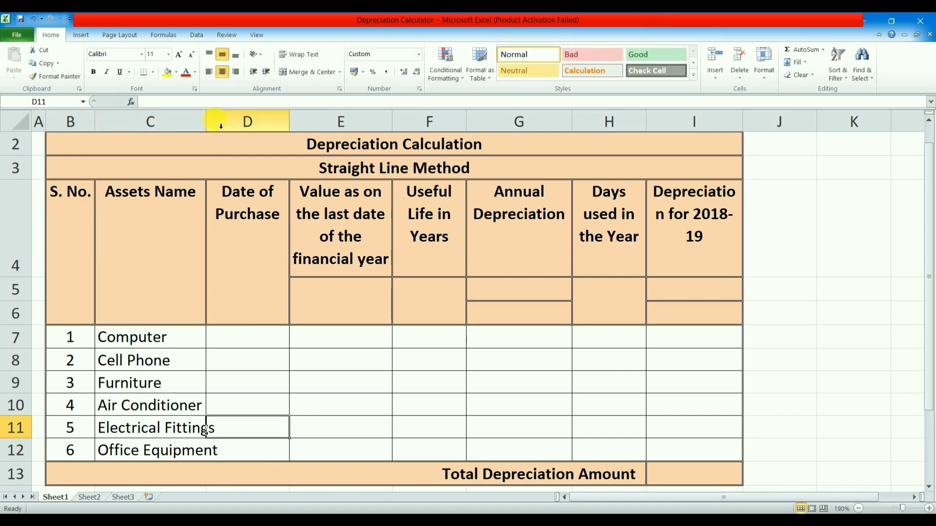
{"action": "double_click", "coordinate": [206, 120]}
{"action": "left_click", "coordinate": [266, 331]}
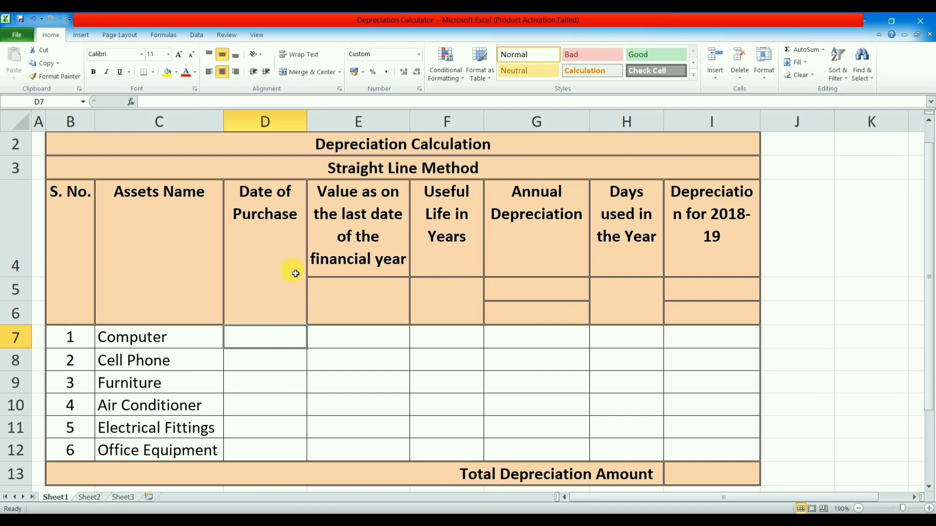
Switch to the assignment PDF in Adobe Reader and review the purchase dates in its Depreciation Calculation table
{"action": "left_click", "coordinate": [70, 220]}
{"action": "left_click", "coordinate": [168, 248]}
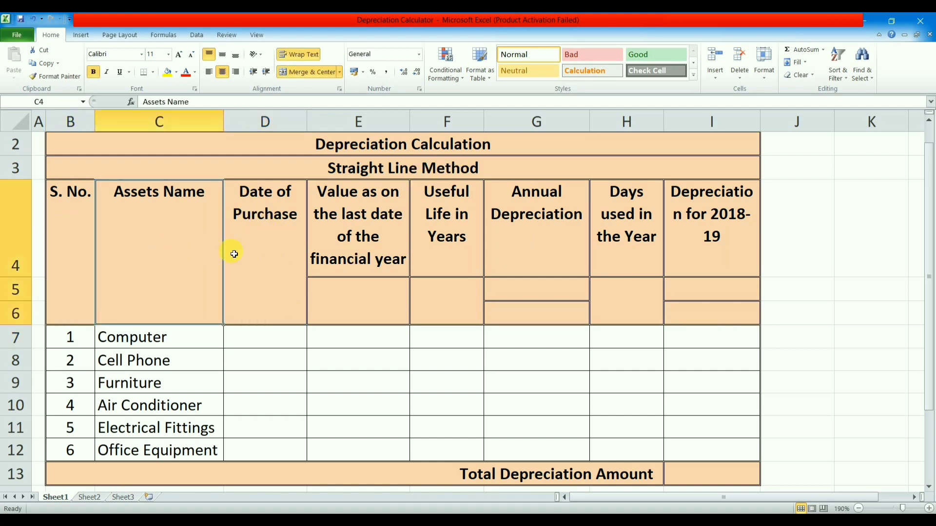
{"action": "left_click", "coordinate": [267, 259]}
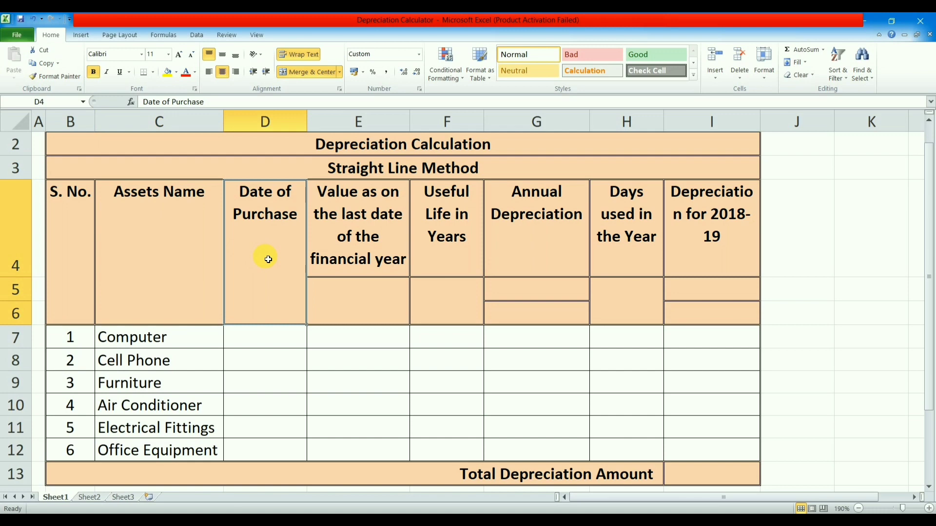
{"action": "key", "text": "Return"}
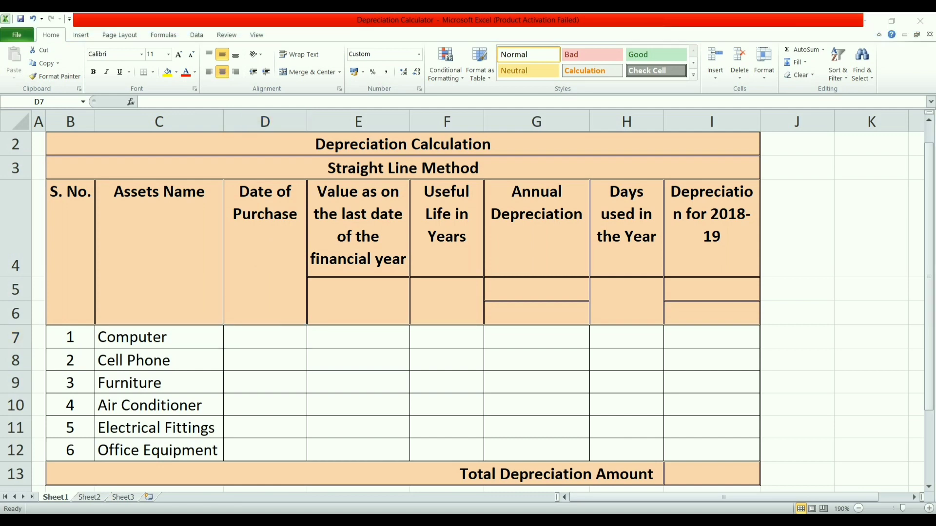
{"action": "key", "text": "alt+Tab"}
{"action": "scroll", "coordinate": [335, 374], "scroll_direction": "down", "scroll_amount": 10}
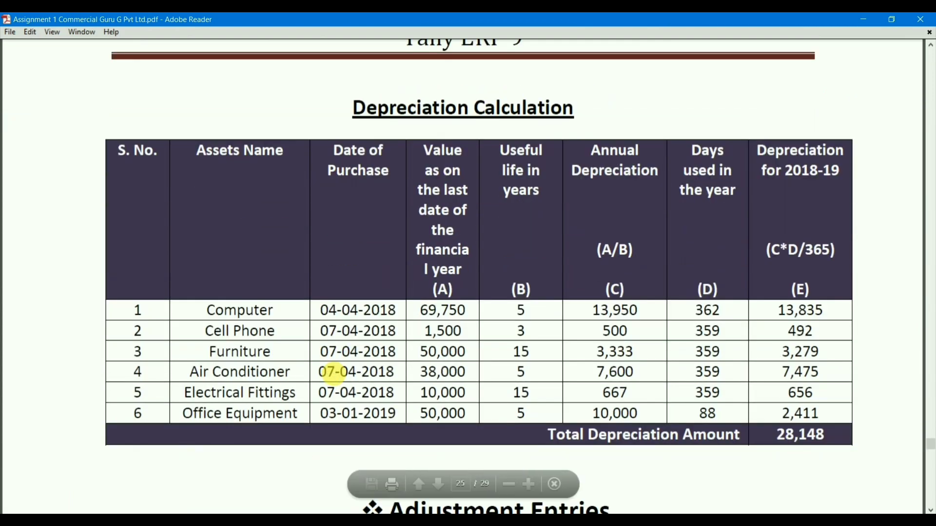
{"action": "scroll", "coordinate": [333, 373], "scroll_direction": "down", "scroll_amount": 1}
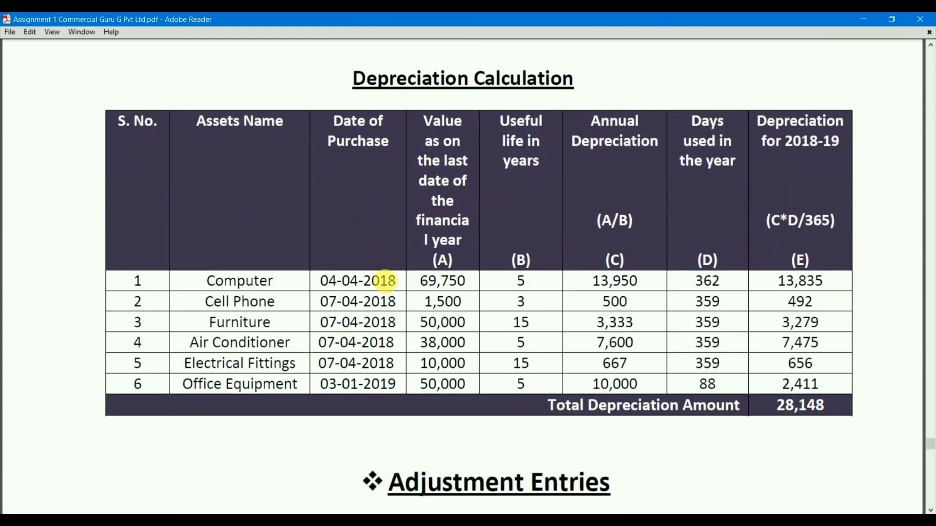
{"action": "scroll", "coordinate": [385, 282], "scroll_direction": "up", "scroll_amount": 1}
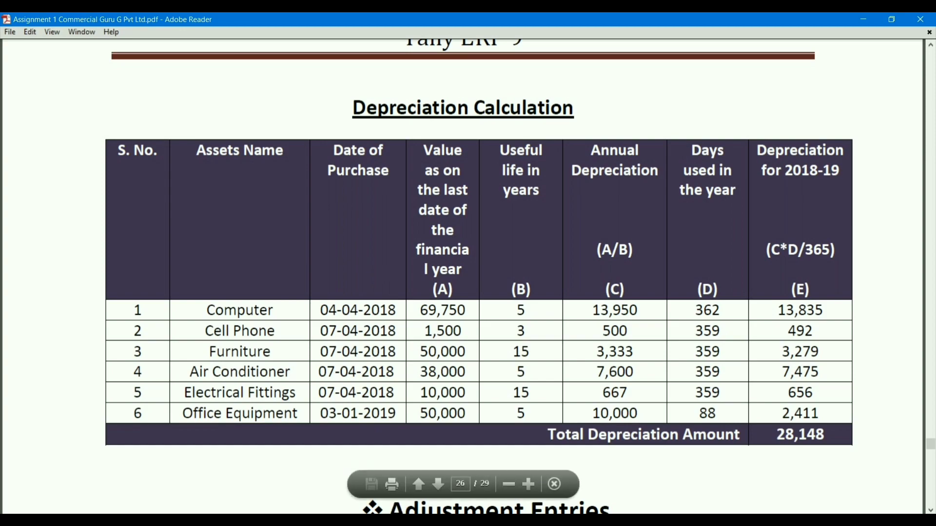
Return to the Excel depreciation table and enter 04-04-2018 as the Computer's purchase date in D7
{"action": "key", "text": "alt+Tab"}
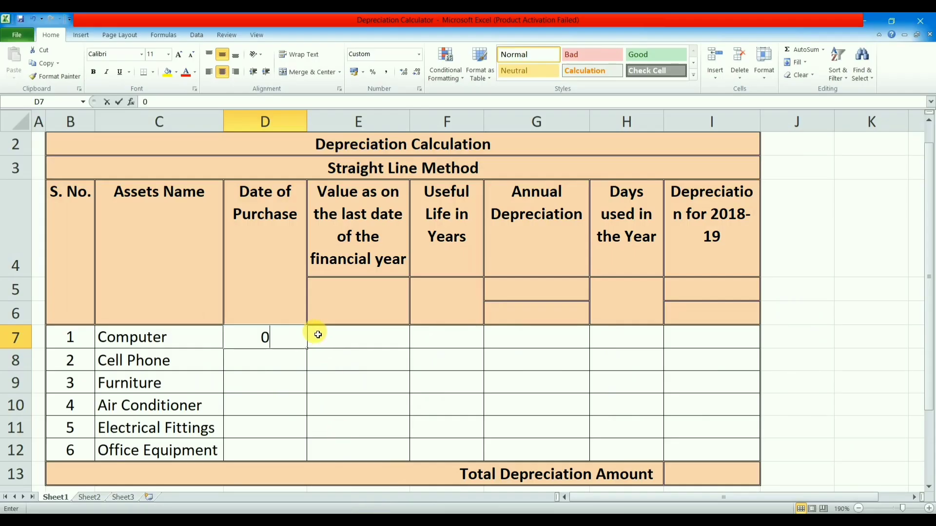
{"action": "type", "text": "04-01-"}
{"action": "key", "text": "BackSpace"}
{"action": "key", "text": "BackSpace"}
{"action": "type", "text": "4-2018"}
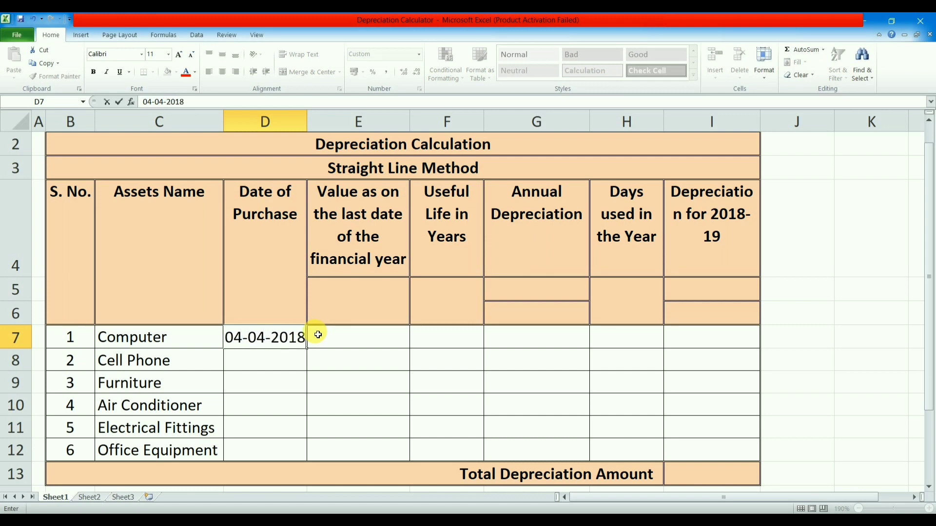
{"action": "key", "text": "Return"}
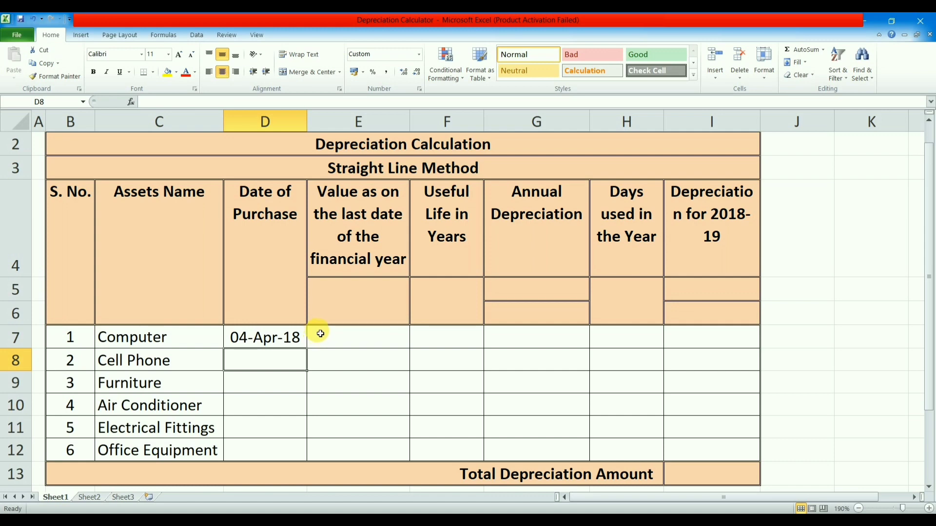
Enter 07-04-18 as the Cell Phone's purchase date in D8 and fill it down through D11
{"action": "type", "text": "07-"}
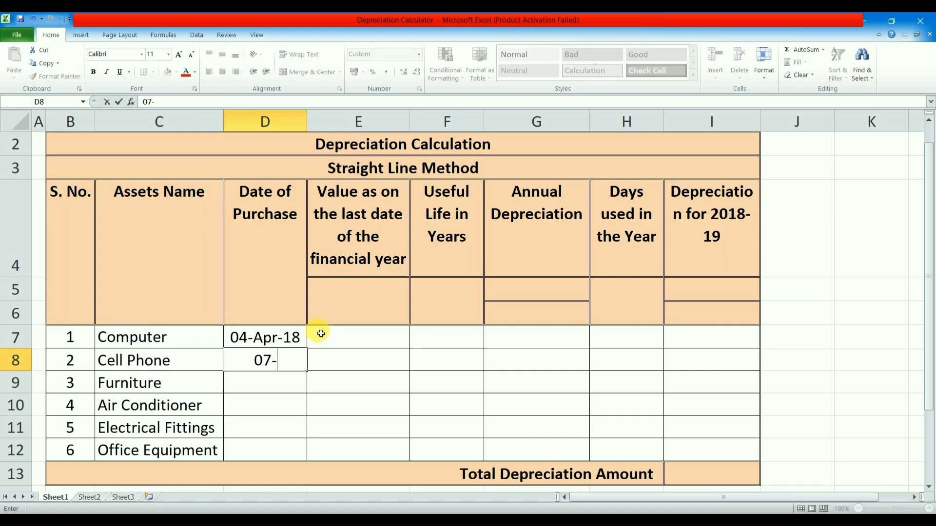
{"action": "type", "text": "04-18"}
{"action": "key", "text": "Return"}
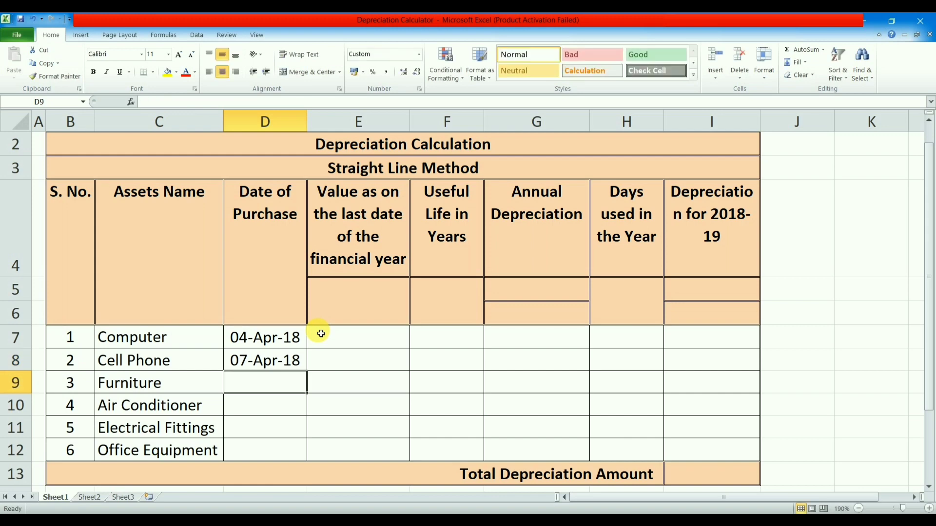
{"action": "key", "text": "Up"}
{"action": "key", "text": "shift+Down"}
{"action": "key", "text": "shift+Down"}
{"action": "key", "text": "shift+Down"}
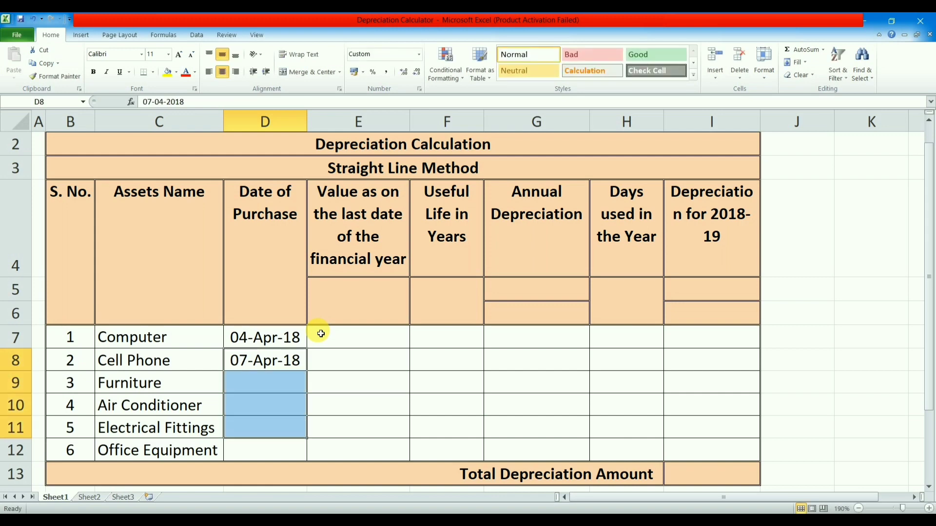
{"action": "key", "text": "ctrl+d"}
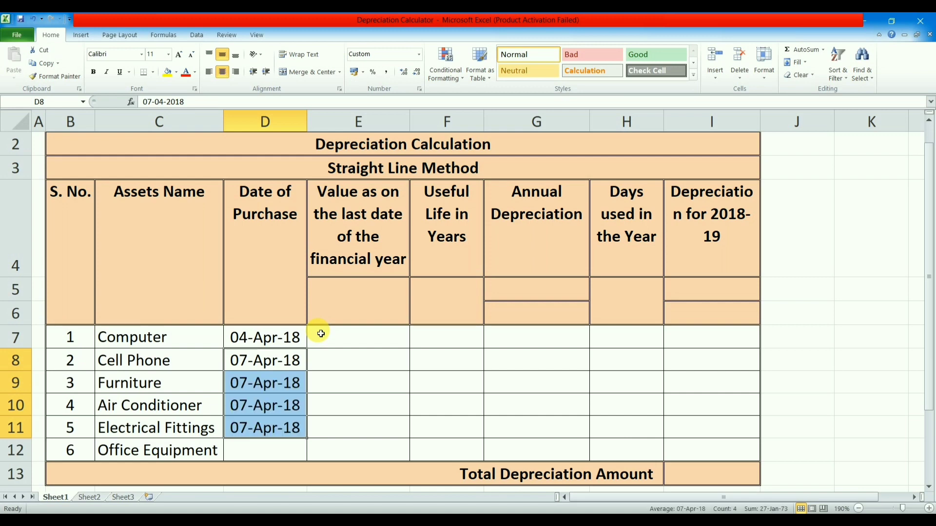
Enter 03-01-2019 as the purchase date of Office Equipment in D12
{"action": "key", "text": "Down"}
{"action": "key", "text": "Down"}
{"action": "key", "text": "Down"}
{"action": "key", "text": "Up"}
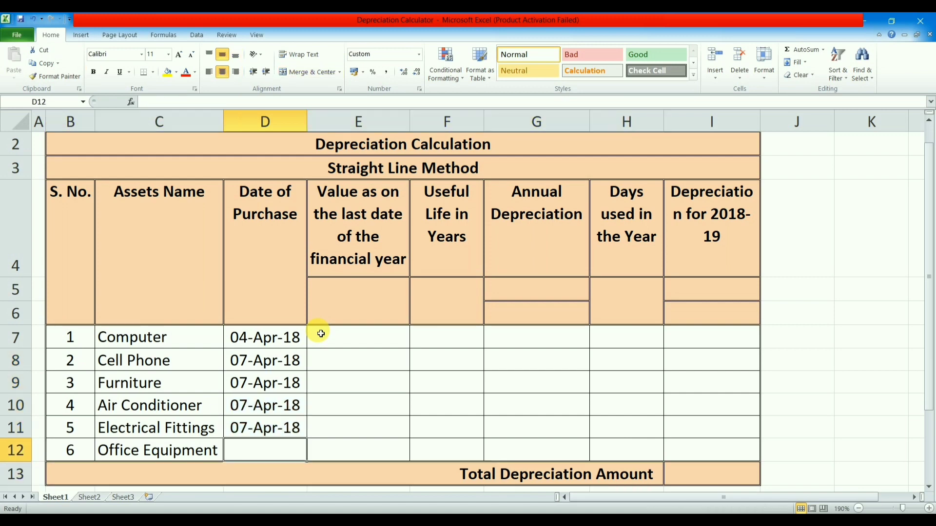
{"action": "type", "text": "03-01-"}
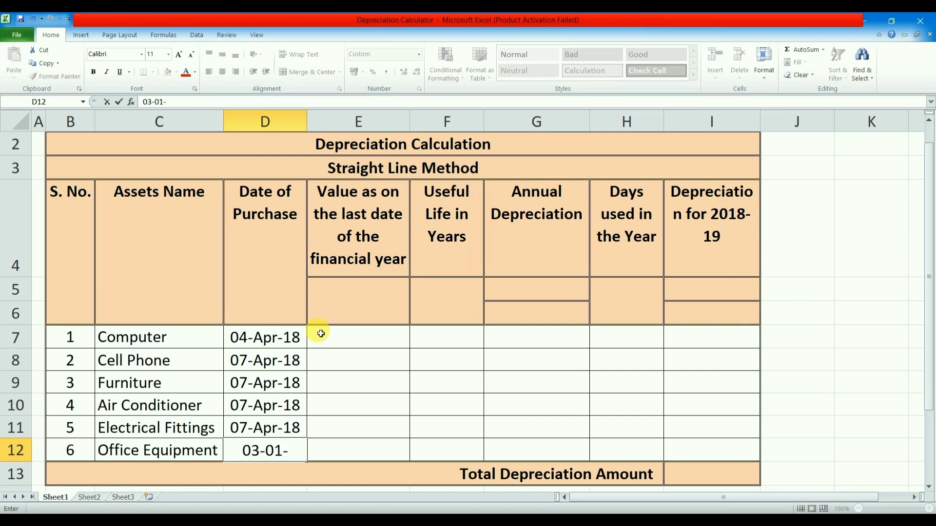
{"action": "type", "text": "2019"}
{"action": "key", "text": "Right"}
Select the value column in the table, switch to Tally.ERP 9 and look up the Computer balance under Fixed Assets
{"action": "key", "text": "Up"}
{"action": "key", "text": "Up"}
{"action": "key", "text": "Up"}
{"action": "key", "text": "Up"}
{"action": "left_click", "coordinate": [321, 334]}
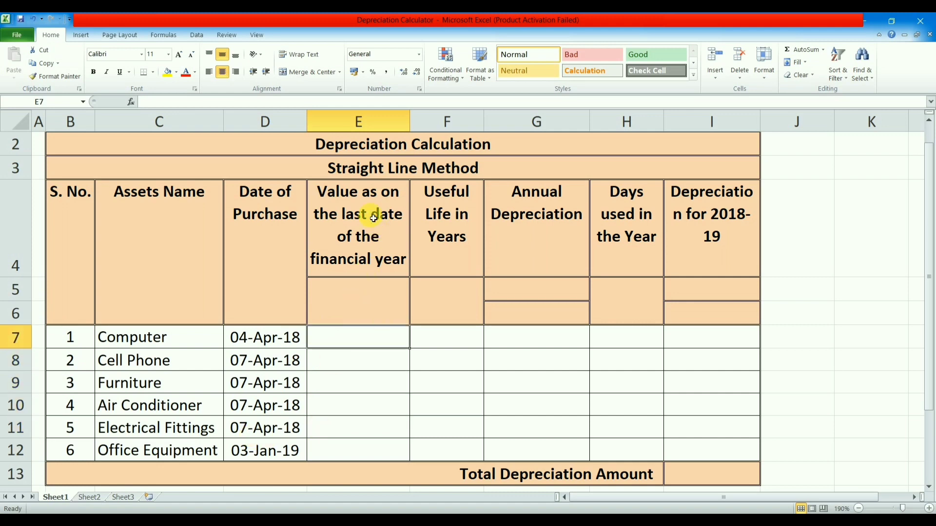
{"action": "left_click", "coordinate": [377, 298]}
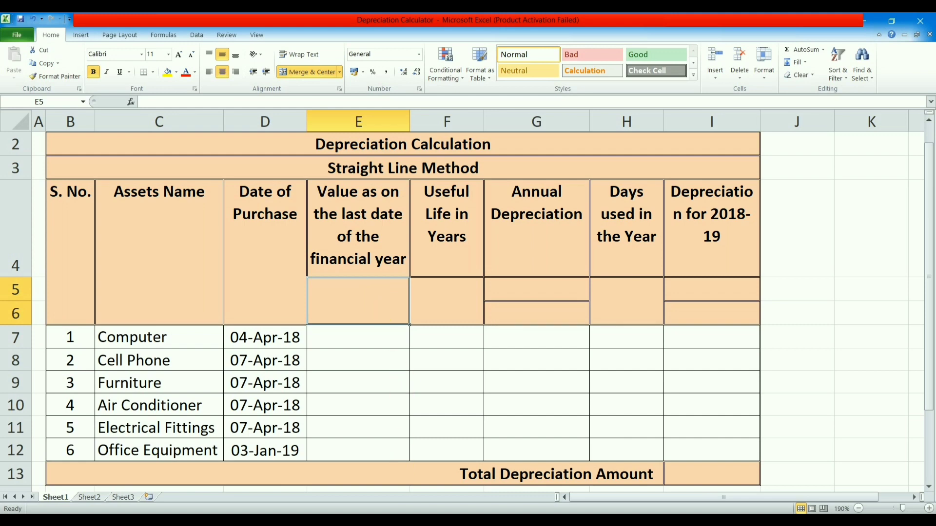
{"action": "key", "text": "alt+Tab"}
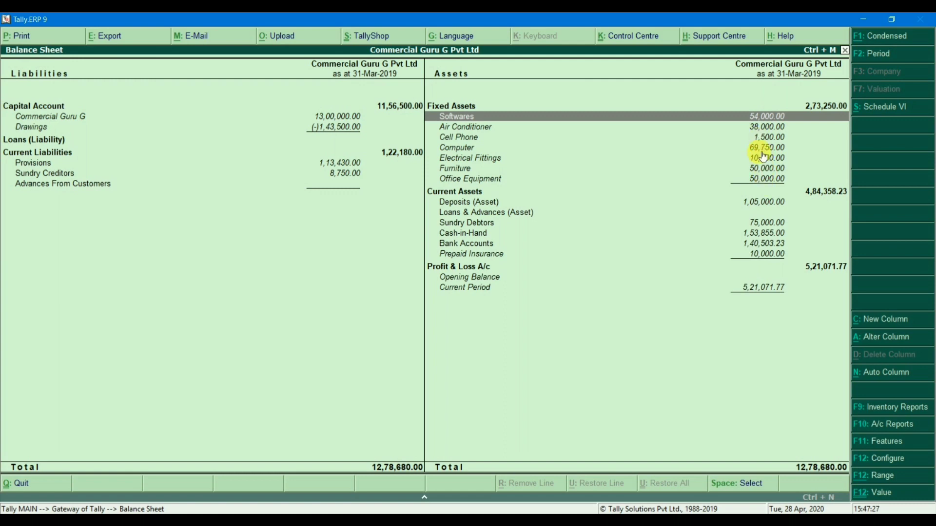
{"action": "key", "text": "Down"}
{"action": "key", "text": "Down"}
{"action": "key", "text": "Down"}
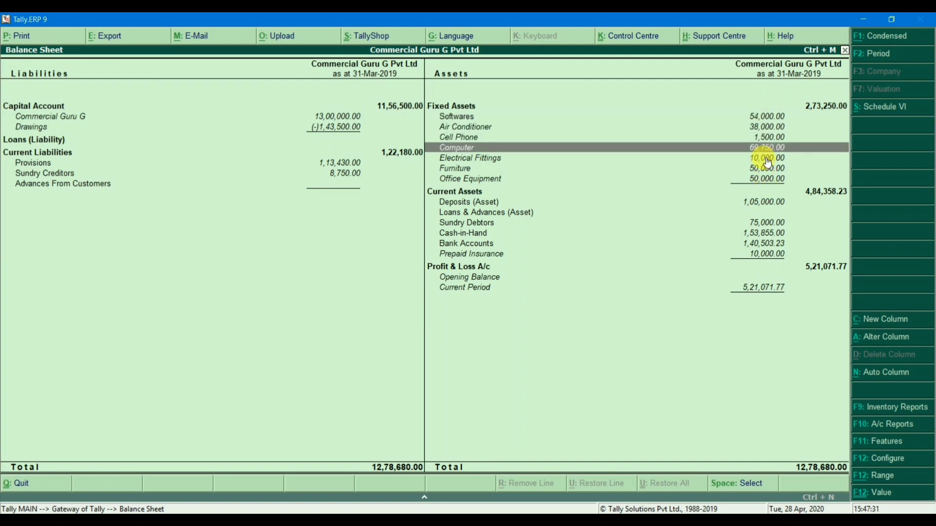
Return to the Excel table and enter 69750 as the Computer's year-end value in E7
{"action": "key", "text": "alt+Tab"}
{"action": "key", "text": "Down"}
{"action": "type", "text": "69750"}
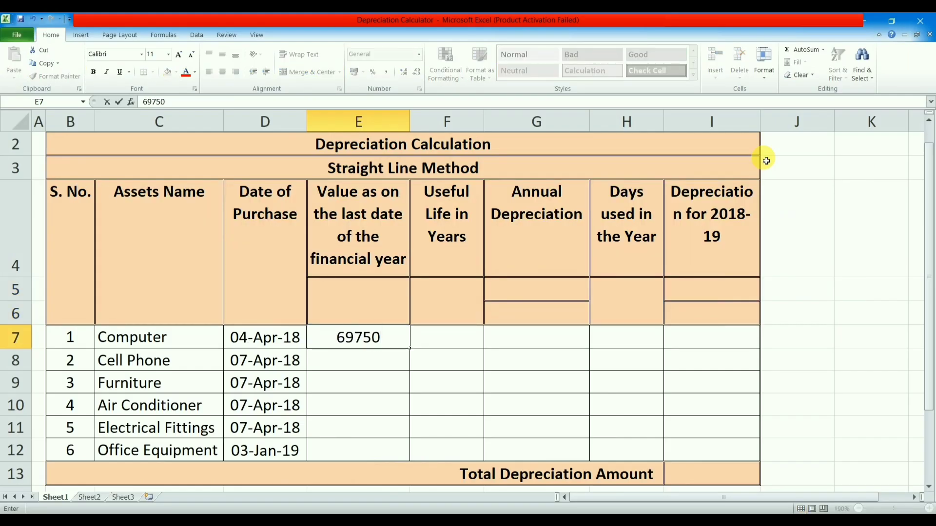
{"action": "key", "text": "Return"}
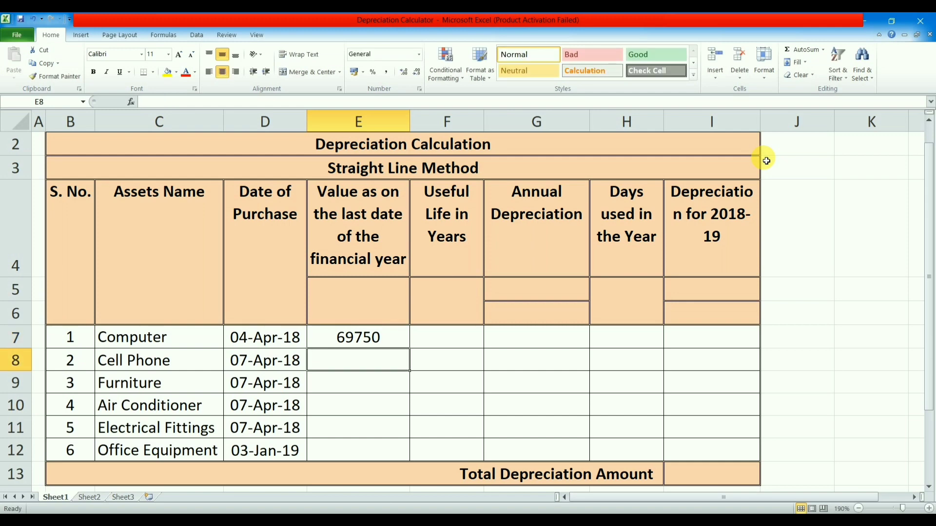
Apply the comma number format to the value cells E7:E12 and select E8
{"action": "left_click_drag", "start_coordinate": [366, 344], "coordinate": [367, 449]}
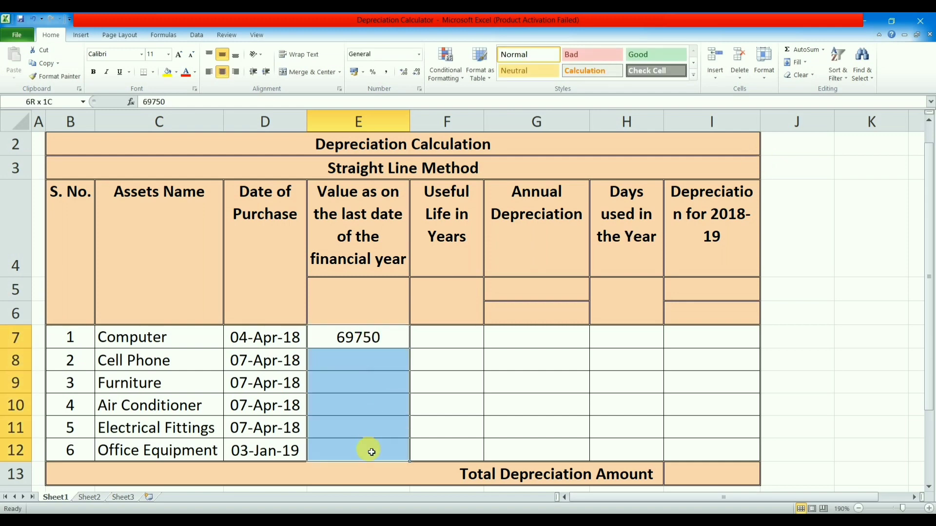
{"action": "left_click", "coordinate": [387, 74]}
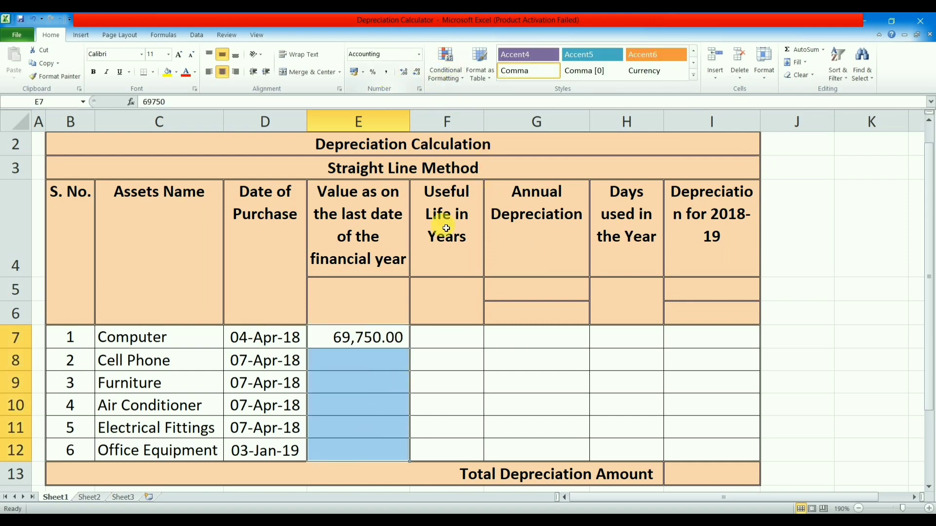
{"action": "left_click", "coordinate": [401, 361]}
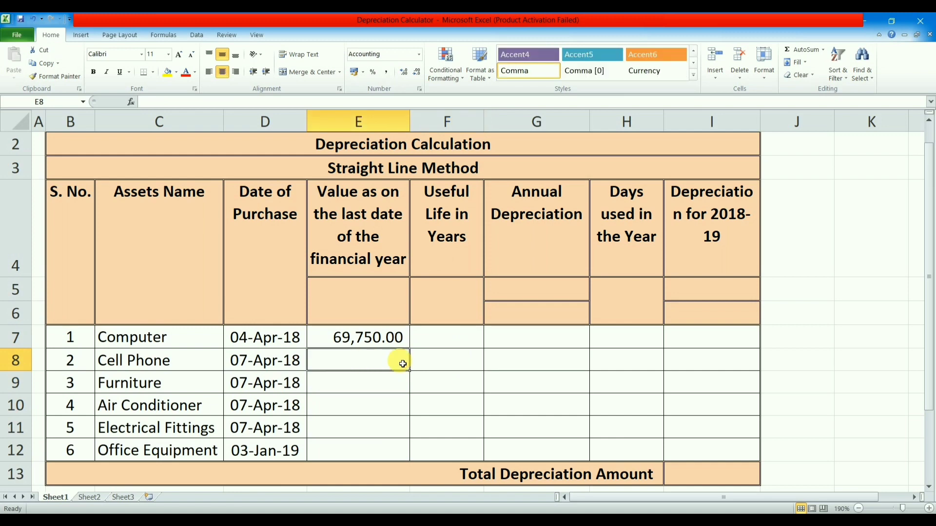
Look up the Cell Phone balance in Tally.ERP 9, return to Excel and enter 1500 in E8
{"action": "key", "text": "alt+Tab"}
{"action": "key", "text": "Up"}
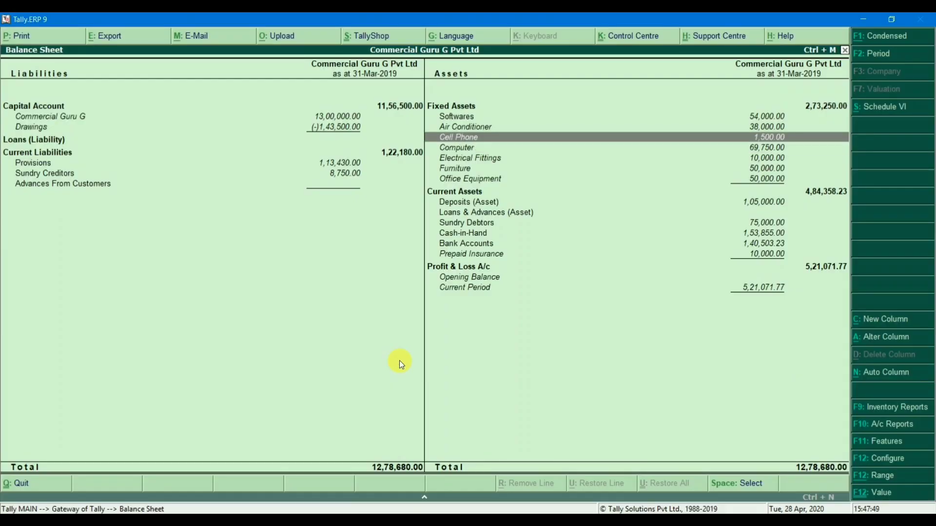
{"action": "key", "text": "alt+Tab"}
{"action": "type", "text": "1,50"}
{"action": "type", "text": "0"}
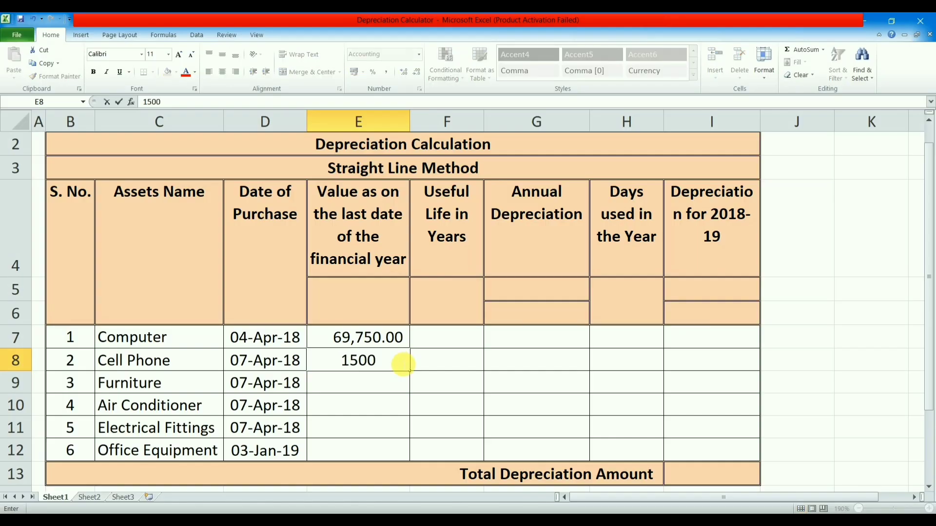
{"action": "key", "text": "Return"}
Check the Furniture and Air Conditioner balances in Tally.ERP 9, then enter 50000 in E9 and 38000 in E10 in Excel
{"action": "key", "text": "alt+Tab"}
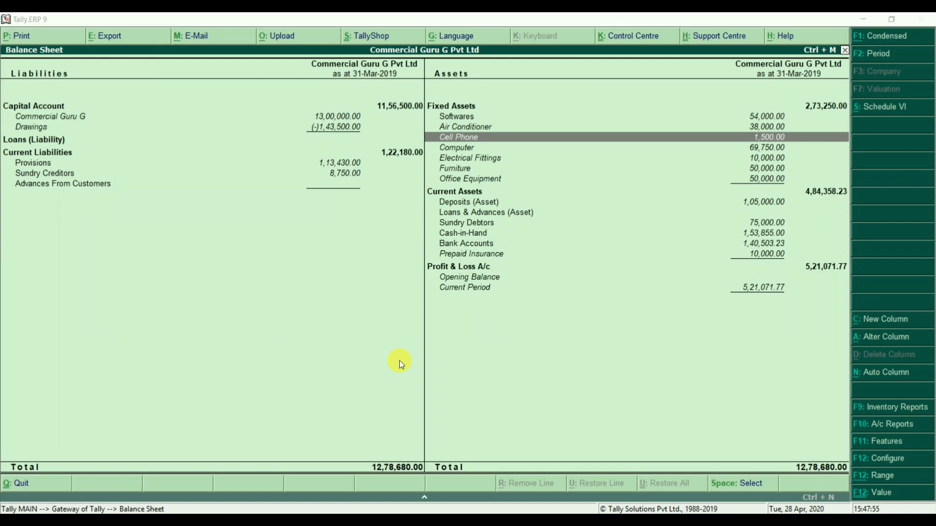
{"action": "key", "text": "alt+Tab"}
{"action": "type", "text": "50000"}
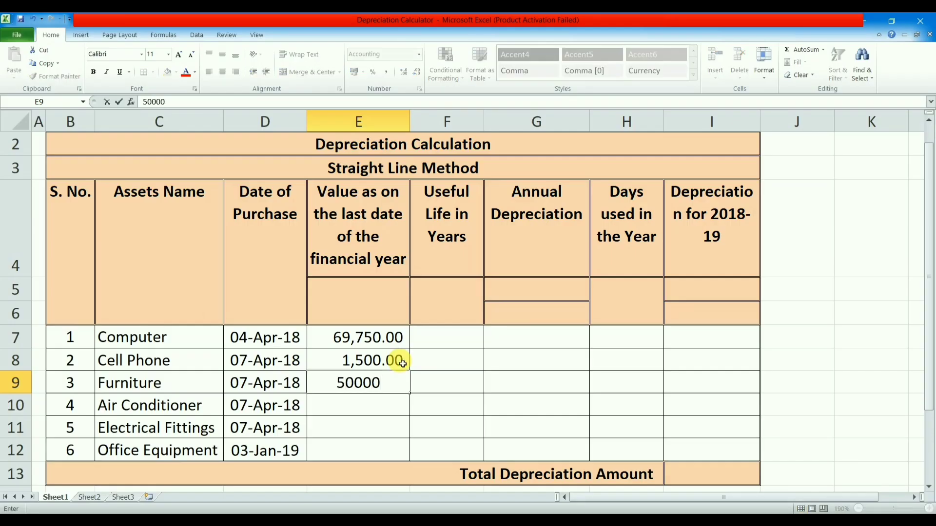
{"action": "key", "text": "Return"}
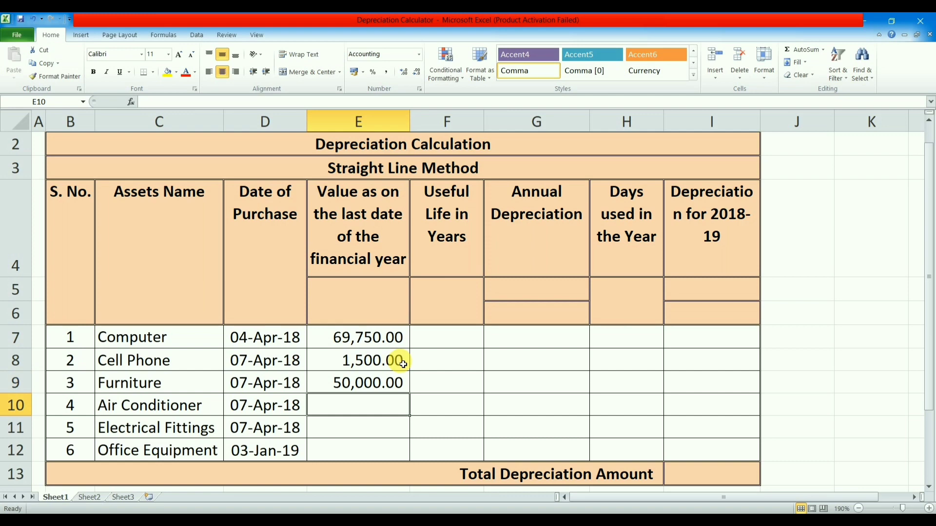
{"action": "type", "text": "38000"}
{"action": "key", "text": "Return"}
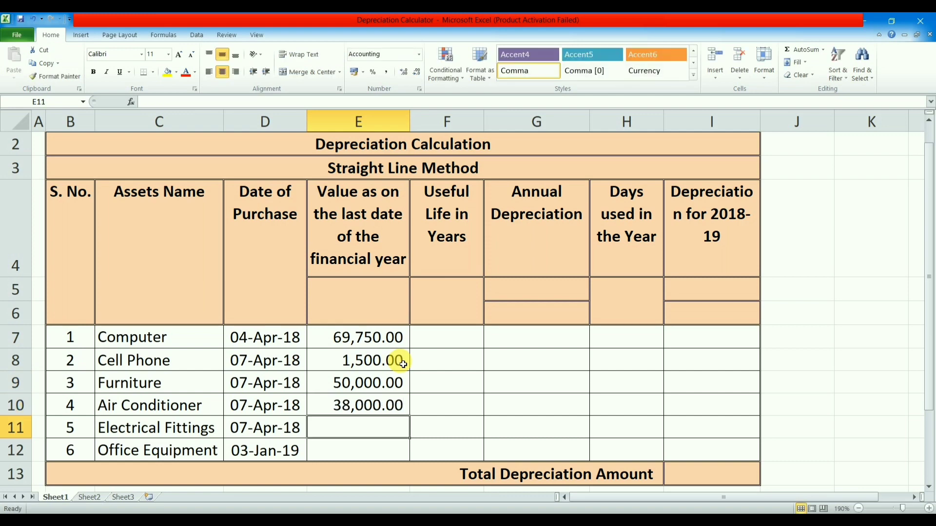
Look up the Electrical Fittings and Office Equipment balances in Tally.ERP 9, then enter 10000 in E11 and 50000 in E12 in Excel
{"action": "key", "text": "alt+Tab"}
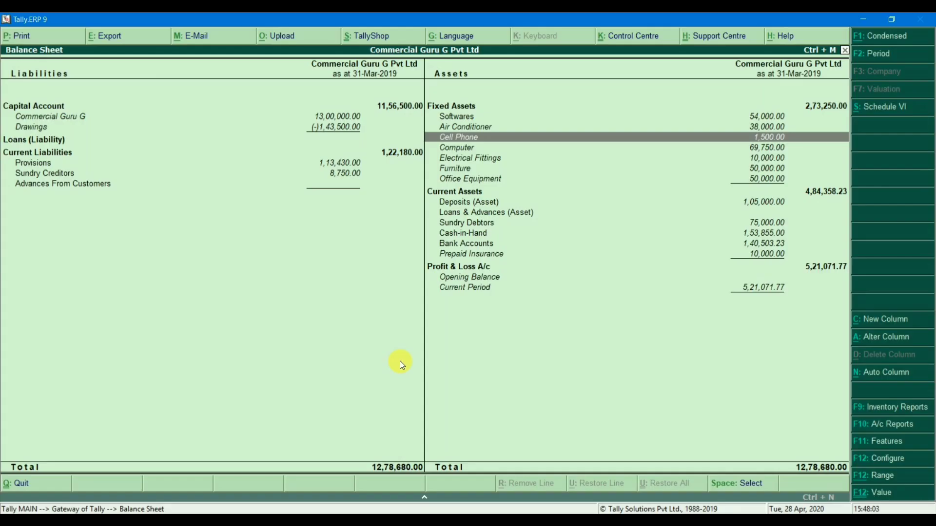
{"action": "key", "text": "alt+Tab"}
{"action": "type", "text": "10000"}
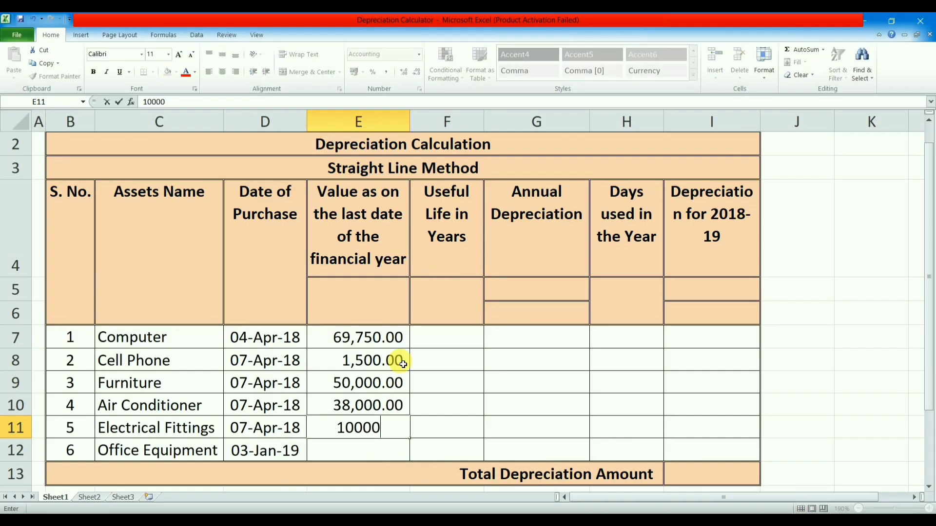
{"action": "key", "text": "Return"}
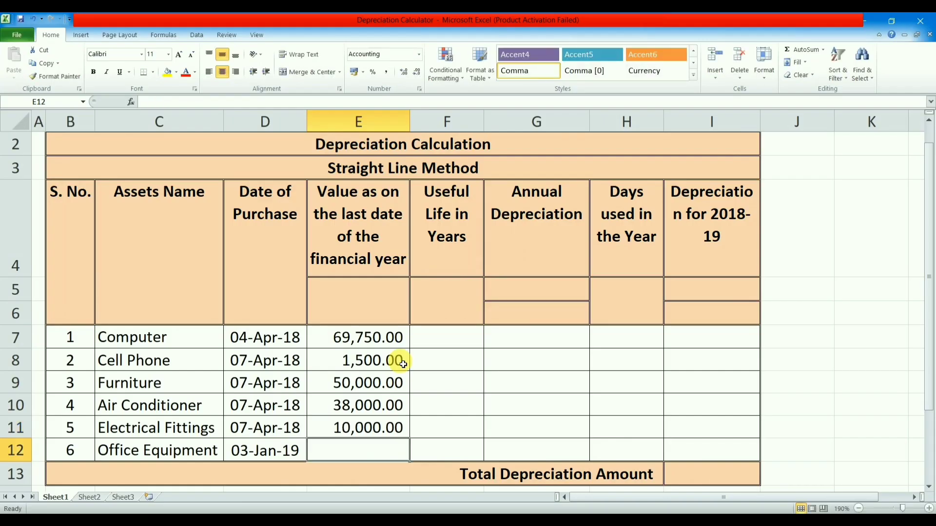
{"action": "type", "text": "500000"}
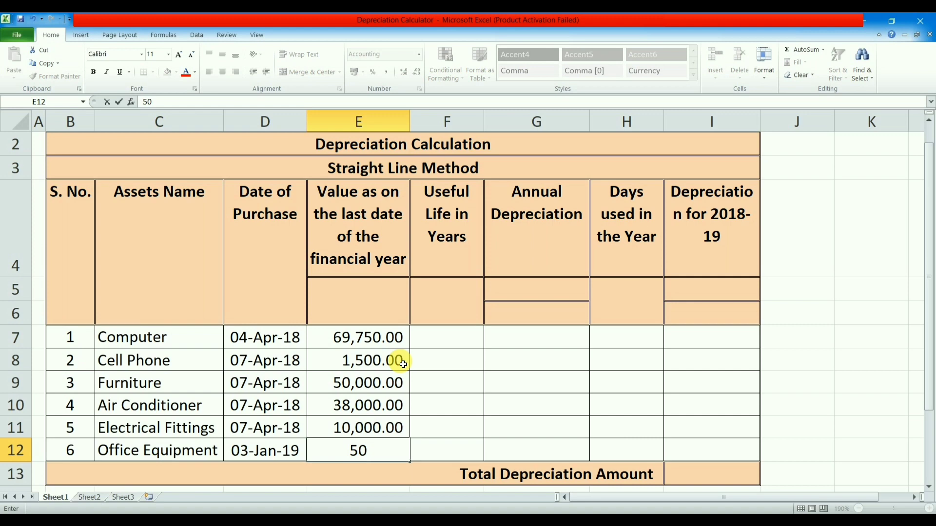
{"action": "key", "text": "BackSpace"}
{"action": "key", "text": "Tab"}
Label the year-end value column A in the header cell E5
{"action": "key", "text": "Up"}
{"action": "key", "text": "Up"}
{"action": "key", "text": "Up"}
{"action": "key", "text": "Up"}
{"action": "key", "text": "Up"}
{"action": "left_click", "coordinate": [372, 312]}
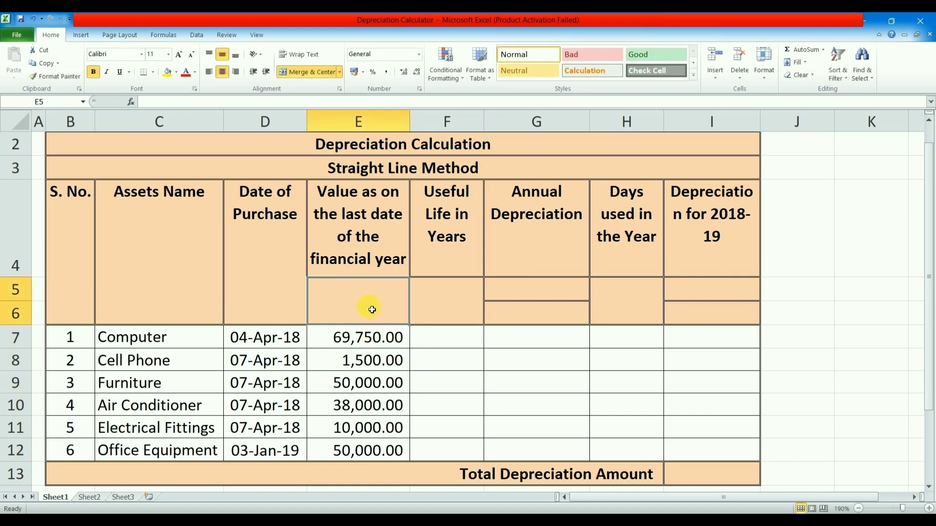
{"action": "type", "text": "A"}
{"action": "left_click", "coordinate": [449, 315]}
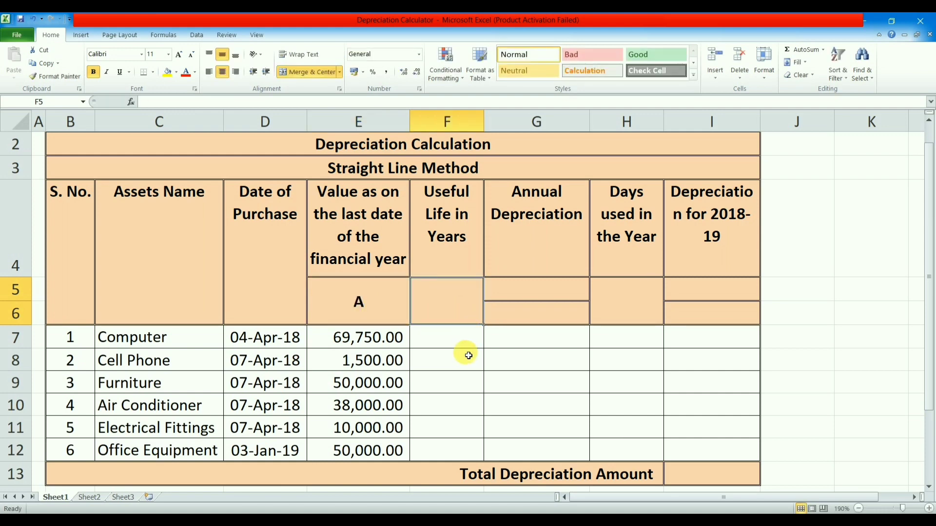
Switch to the assignment PDF in Adobe Reader and check the useful life in years of each asset in the Depreciation Calculation table
{"action": "key", "text": "Down"}
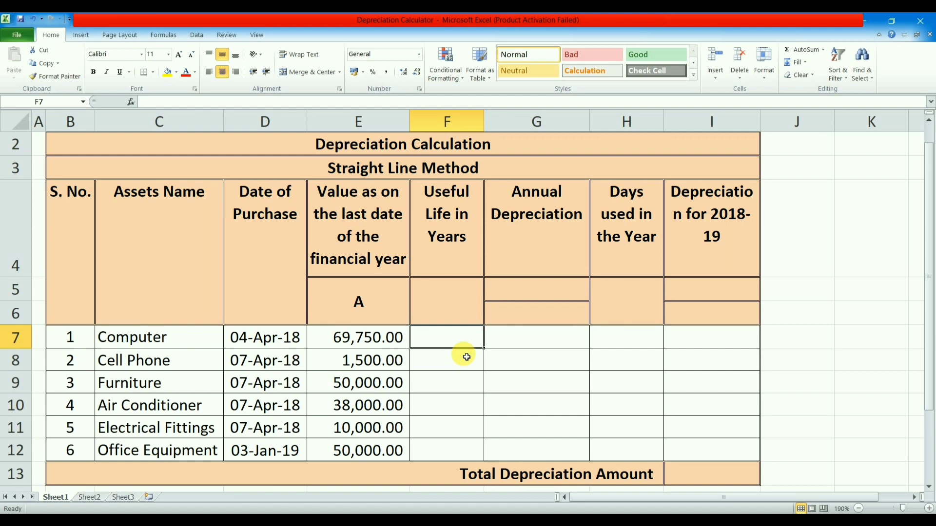
{"action": "scroll", "coordinate": [468, 357], "scroll_direction": "down", "scroll_amount": 1}
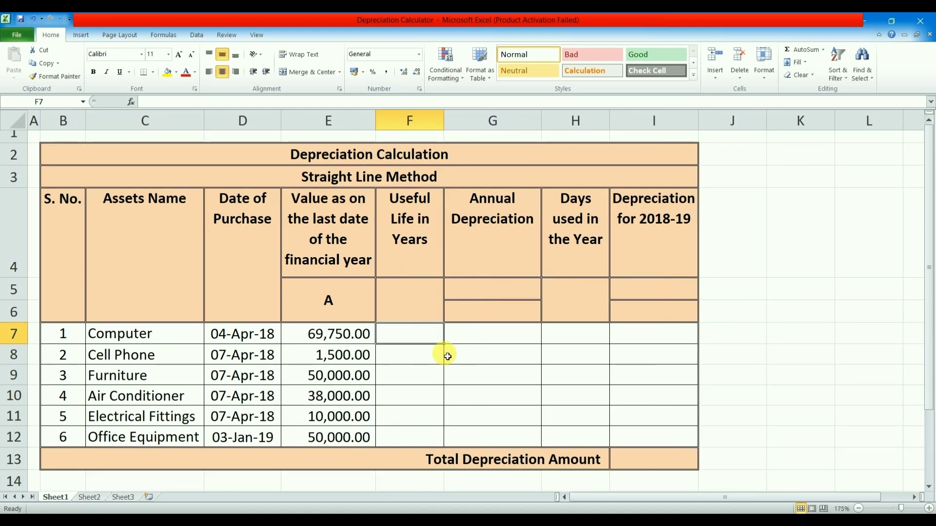
{"action": "scroll", "coordinate": [445, 356], "scroll_direction": "up", "scroll_amount": 1}
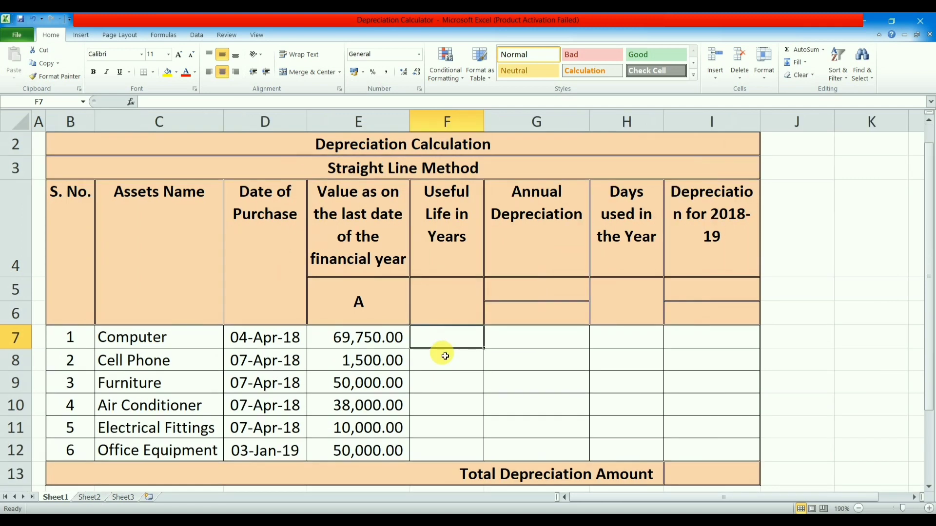
{"action": "scroll", "coordinate": [444, 356], "scroll_direction": "down", "scroll_amount": 1}
{"action": "scroll", "coordinate": [445, 356], "scroll_direction": "up", "scroll_amount": 1}
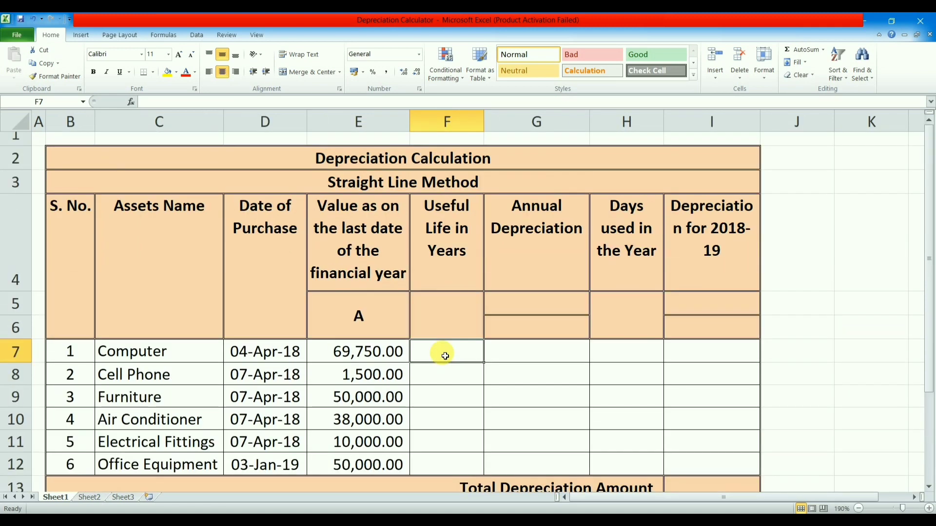
{"action": "left_click", "coordinate": [378, 521]}
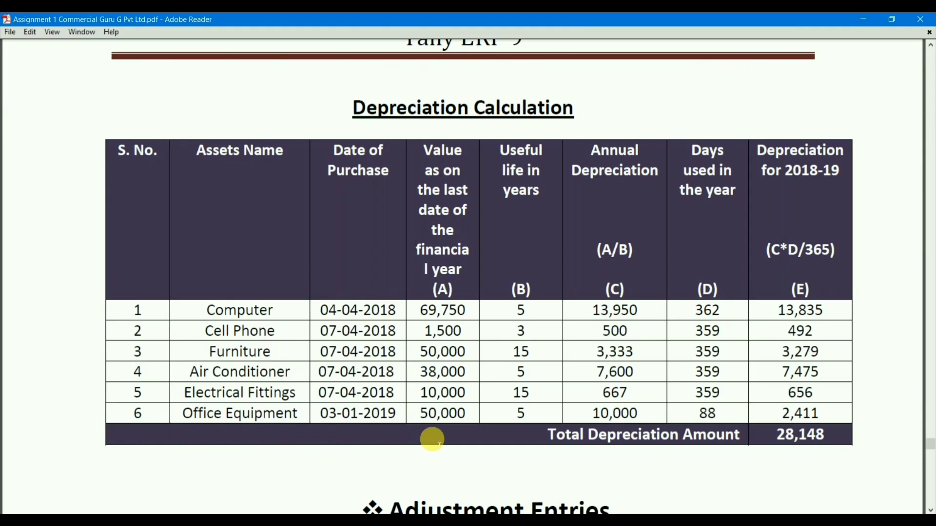
{"action": "left_click_drag", "start_coordinate": [518, 309], "coordinate": [544, 420]}
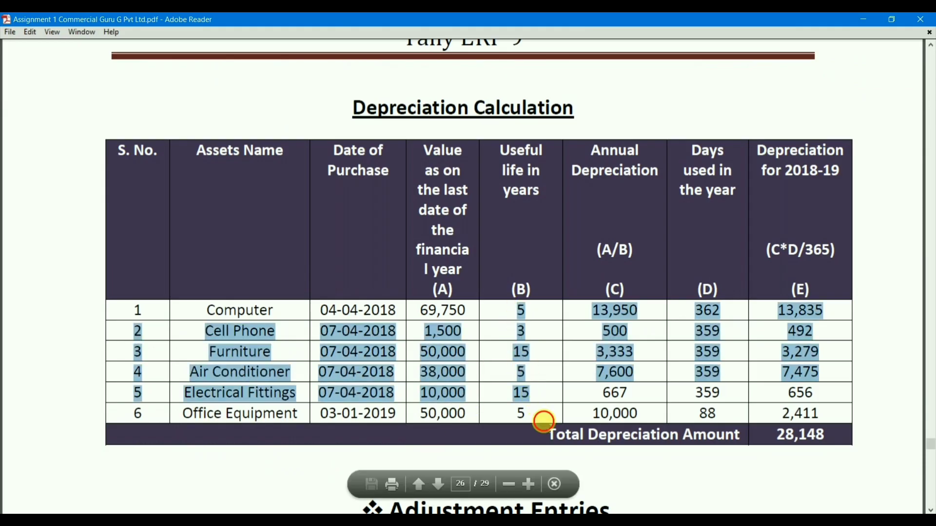
{"action": "left_click", "coordinate": [520, 349]}
Return to Excel and enter the useful lives 5, 3, 15, 5, 15 and 5 in F7:F12
{"action": "key", "text": "alt+Tab"}
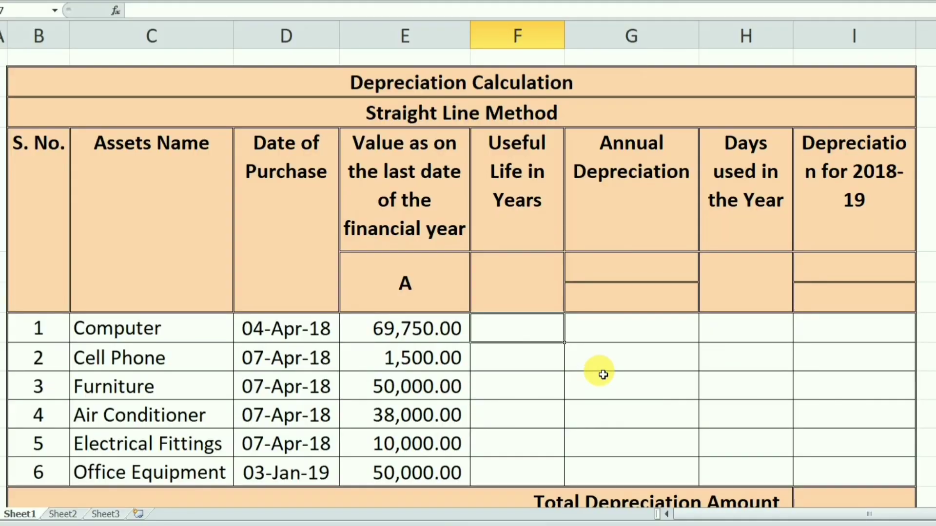
{"action": "type", "text": "5"}
{"action": "key", "text": "Return"}
{"action": "type", "text": "3"}
{"action": "key", "text": "Return"}
{"action": "type", "text": "15"}
{"action": "key", "text": "Return"}
{"action": "type", "text": "5"}
{"action": "key", "text": "Return"}
{"action": "type", "text": "15"}
{"action": "key", "text": "Return"}
{"action": "type", "text": "5"}
{"action": "key", "text": "Up"}
Label the Useful Life column B in F5 and the Annual Depreciation column C in G5
{"action": "left_click", "coordinate": [535, 309]}
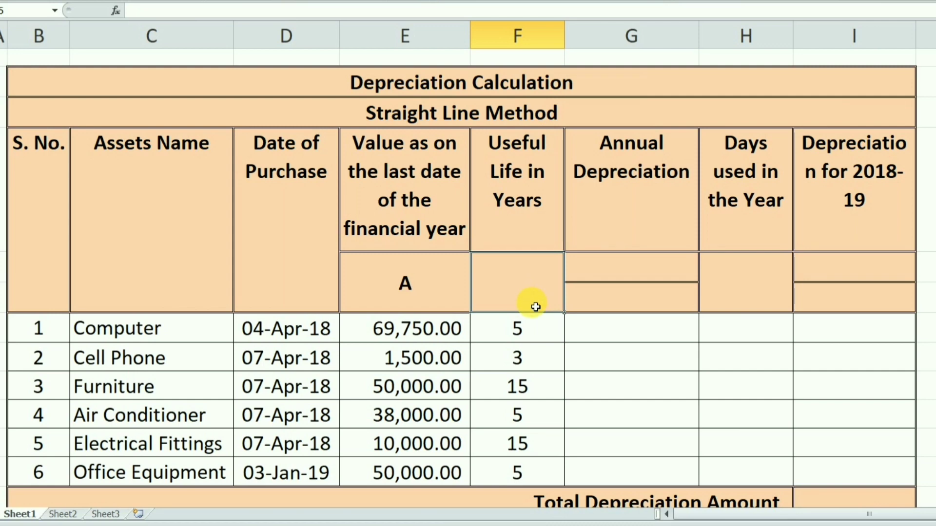
{"action": "type", "text": "B"}
{"action": "left_click", "coordinate": [595, 277]}
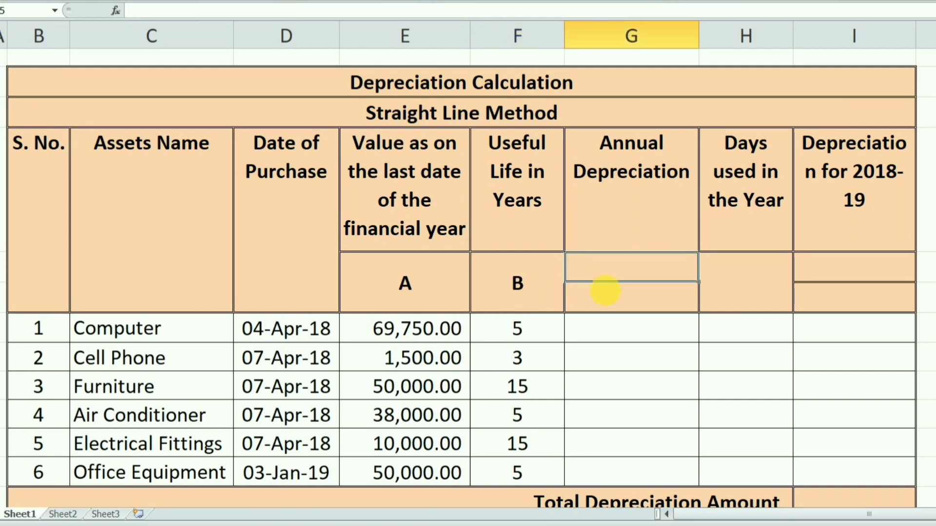
{"action": "left_click", "coordinate": [615, 330]}
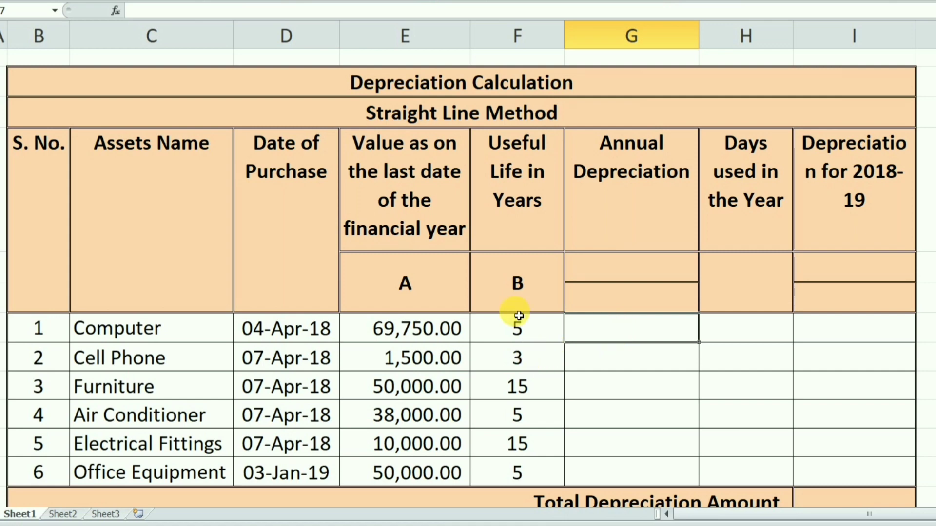
{"action": "left_click", "coordinate": [606, 266]}
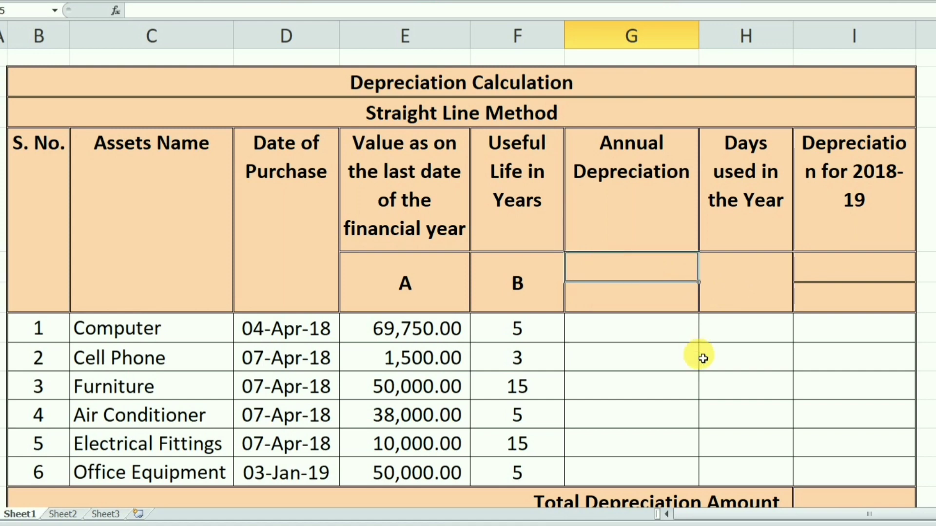
{"action": "key", "text": "Down"}
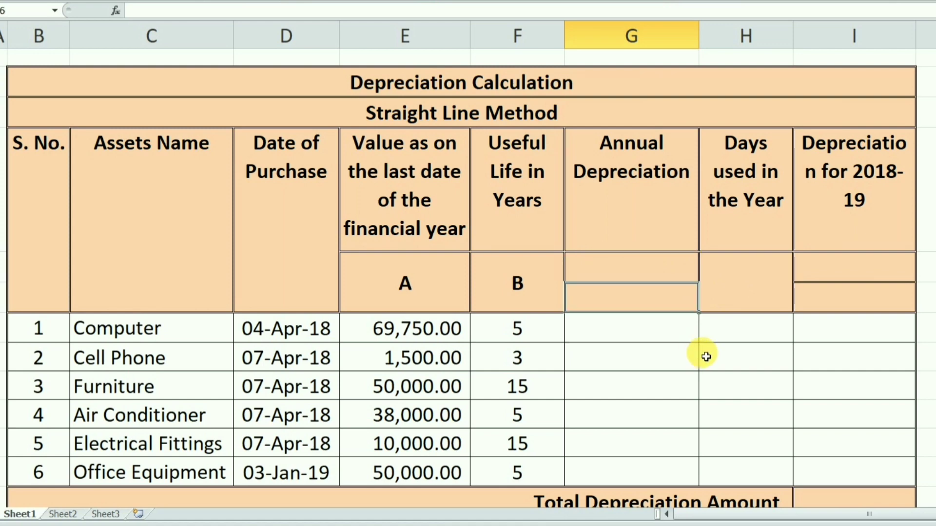
{"action": "key", "text": "Up"}
{"action": "type", "text": "C"}
{"action": "key", "text": "Return"}
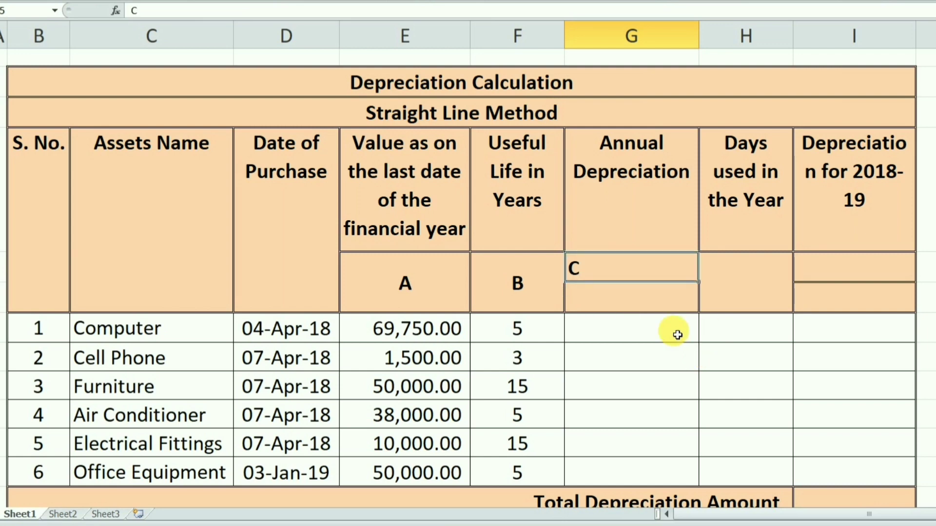
Centre-align the header cells G5:G6 and select I5:I6 under Depreciation for 2018-19
{"action": "left_click_drag", "start_coordinate": [606, 294], "coordinate": [613, 284]}
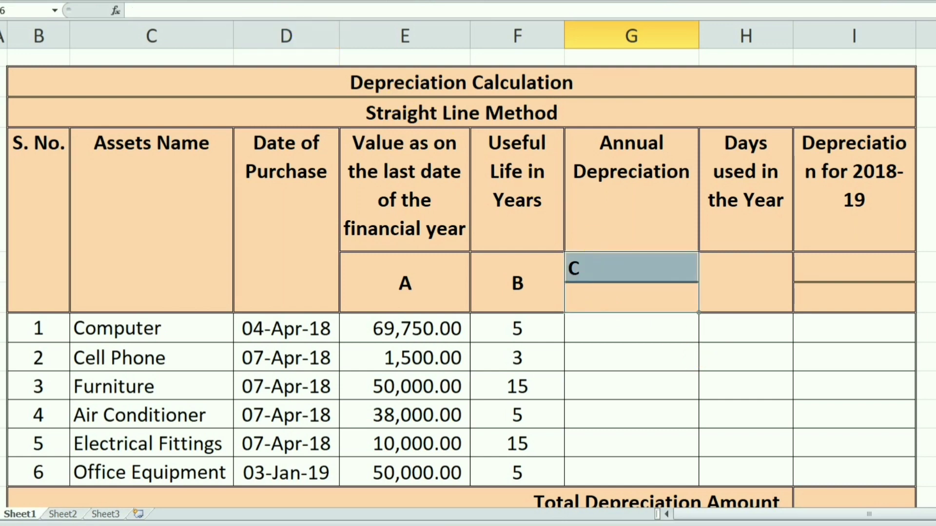
{"action": "double_click", "coordinate": [308, 1]}
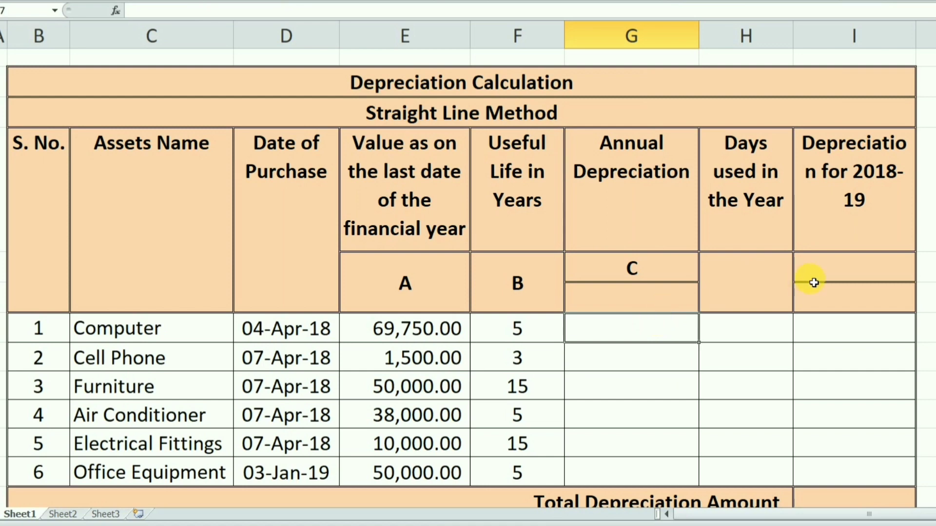
{"action": "left_click_drag", "start_coordinate": [814, 273], "coordinate": [806, 299]}
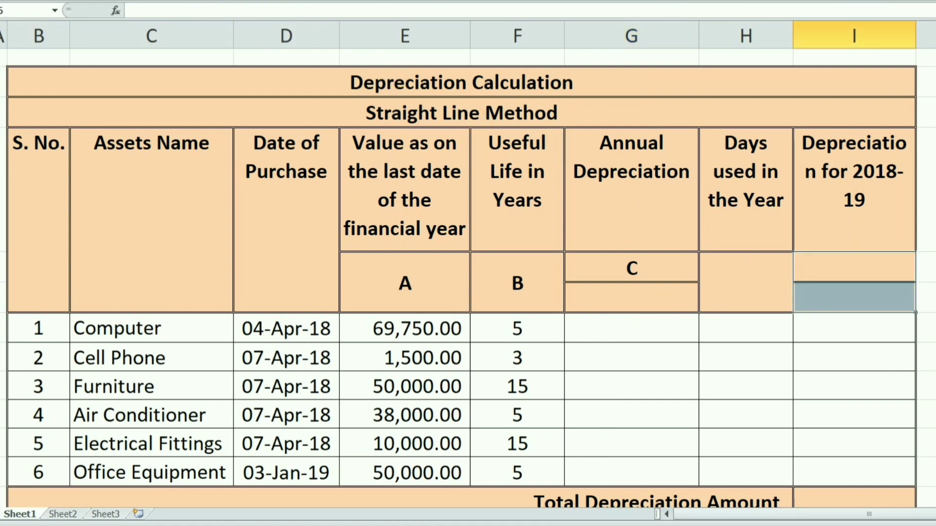
Enter the calculation note (A/B) in G6 beneath the Annual Depreciation column's letter
{"action": "left_click", "coordinate": [631, 358]}
{"action": "left_click", "coordinate": [637, 299]}
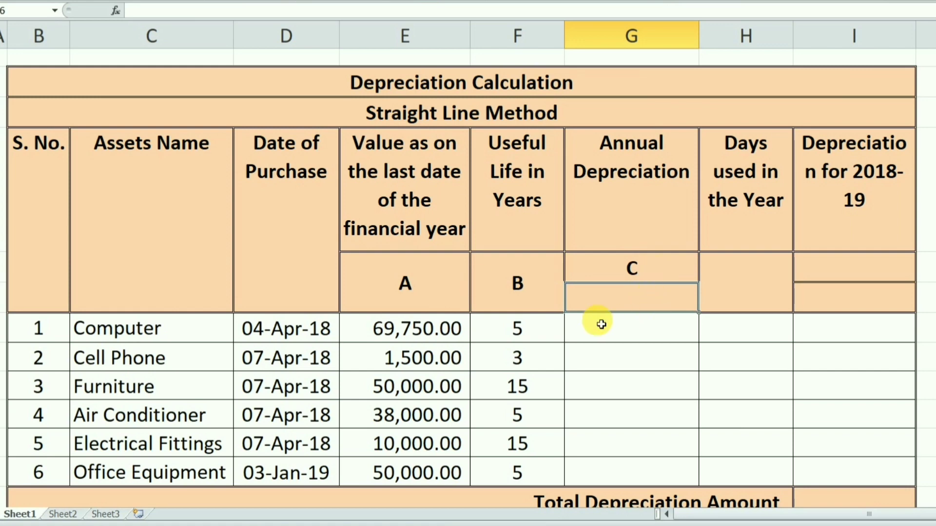
{"action": "left_click", "coordinate": [443, 331]}
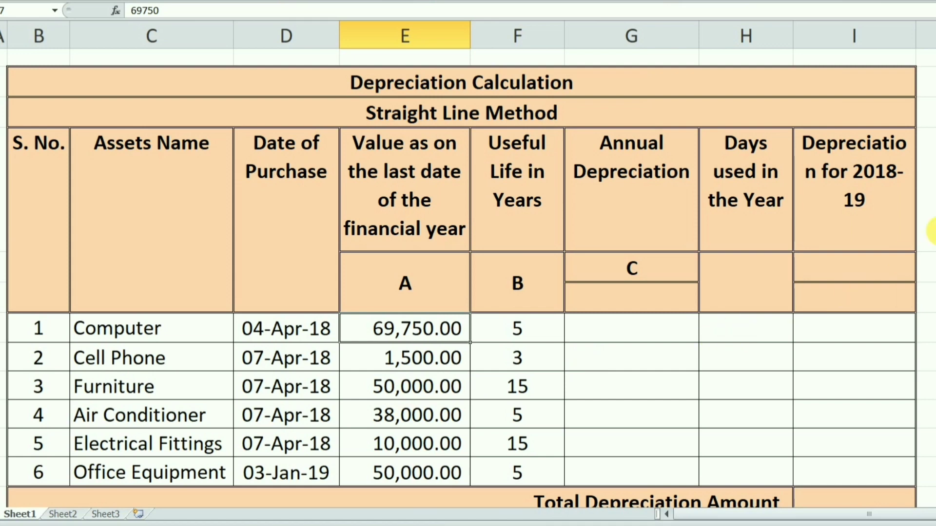
{"action": "left_click", "coordinate": [926, 298]}
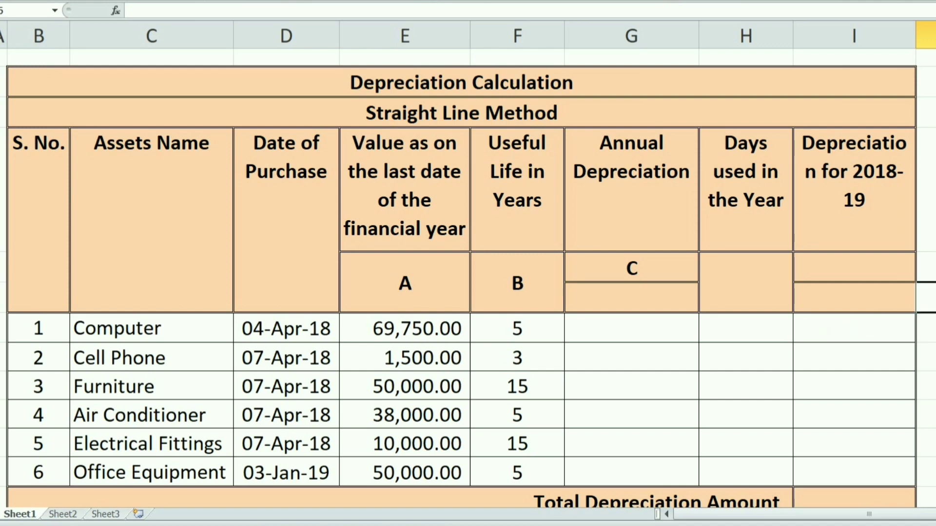
{"action": "left_click", "coordinate": [600, 326]}
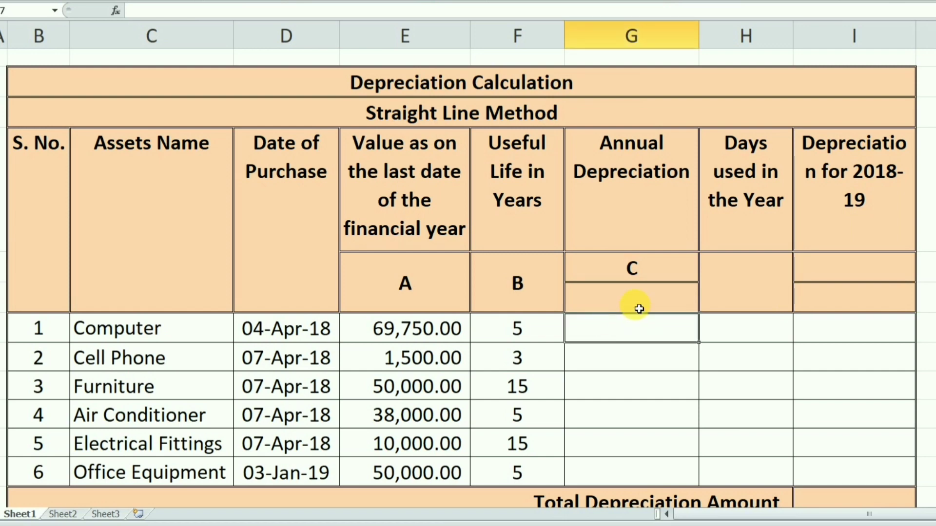
{"action": "left_click", "coordinate": [640, 308]}
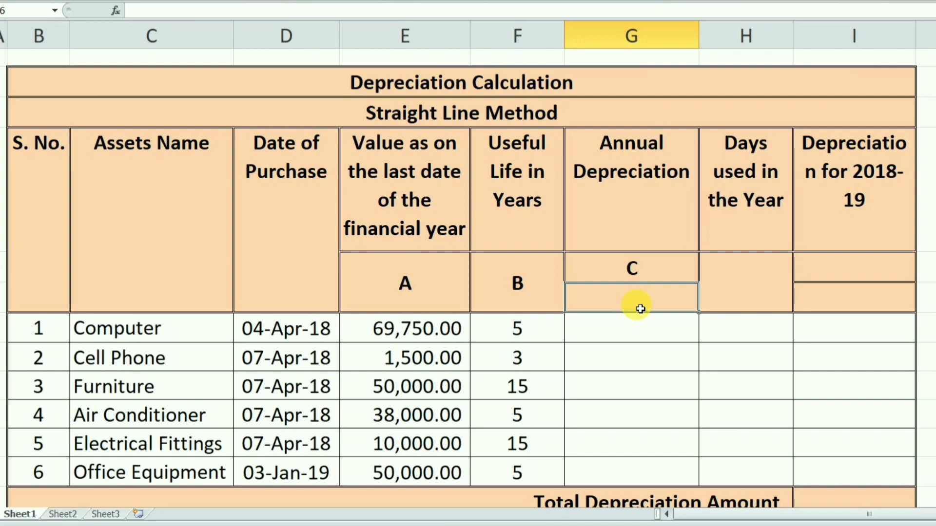
{"action": "type", "text": "("}
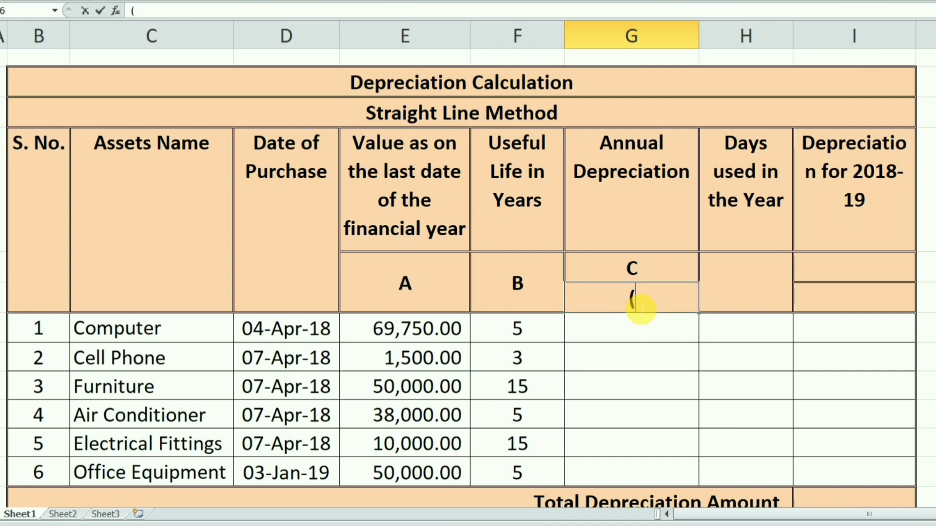
{"action": "type", "text": "A/"}
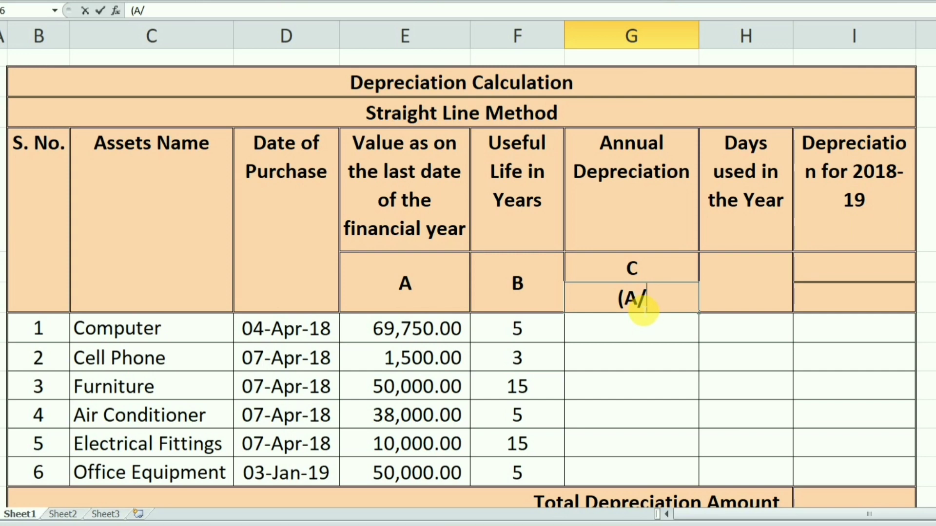
{"action": "type", "text": "B)"}
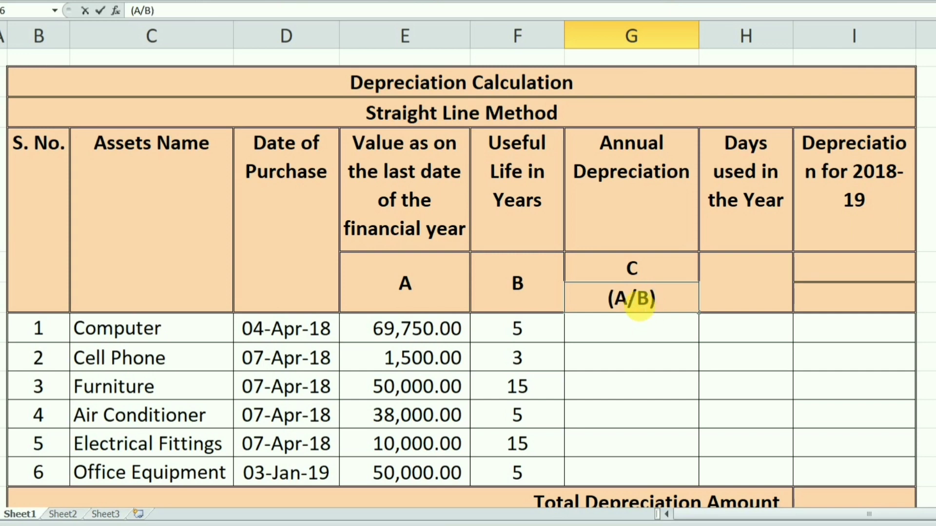
{"action": "key", "text": "Return"}
{"action": "left_click", "coordinate": [670, 264]}
{"action": "left_click", "coordinate": [658, 174]}
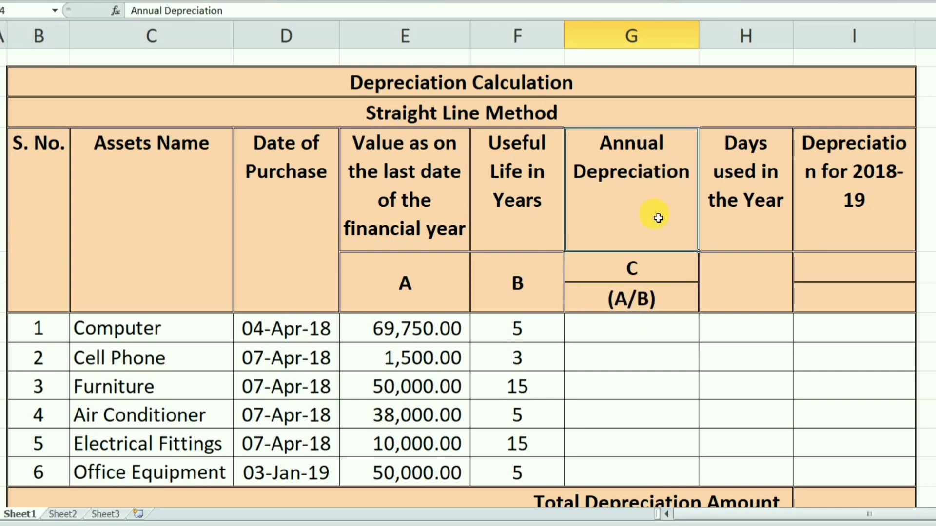
Calculate the Computer's annual depreciation in G7 with the formula +E7/F7 and select that cell again
{"action": "left_click", "coordinate": [649, 329]}
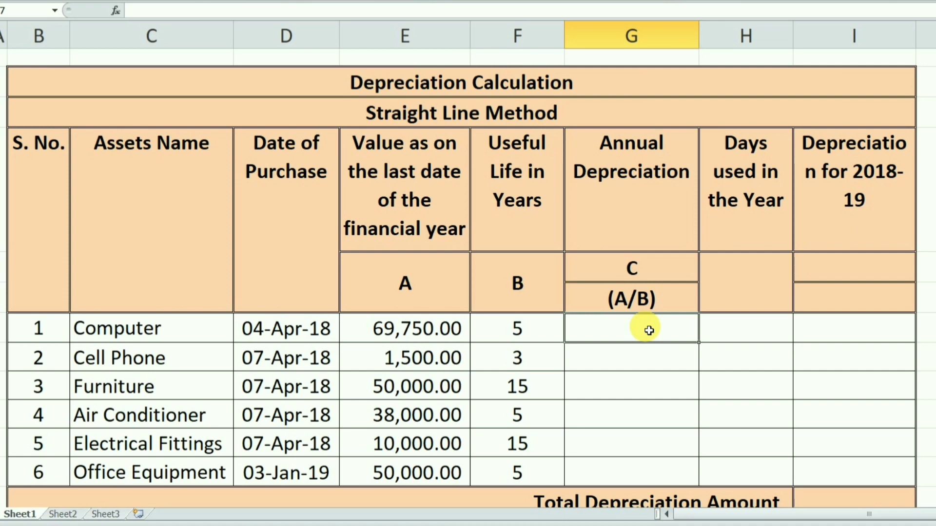
{"action": "type", "text": "+"}
{"action": "key", "text": "Left"}
{"action": "key", "text": "Left"}
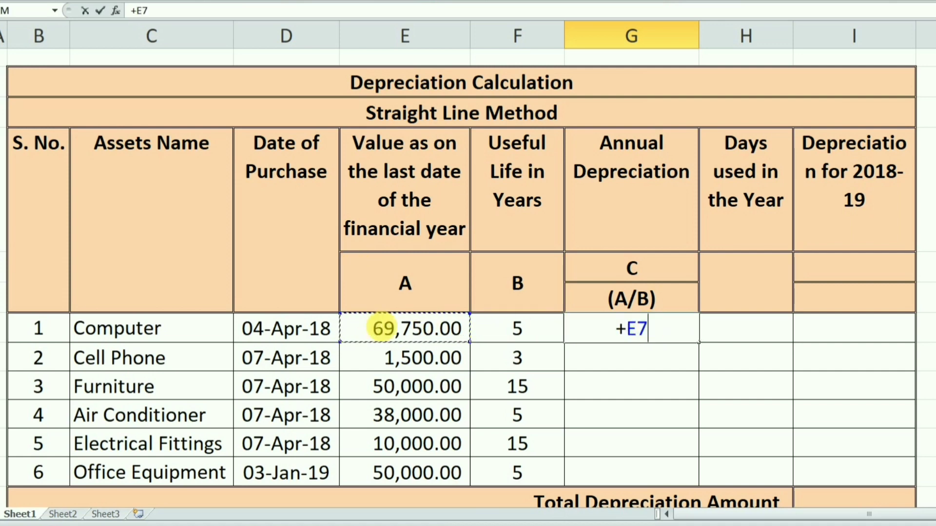
{"action": "type", "text": "/"}
{"action": "key", "text": "Left"}
{"action": "key", "text": "Return"}
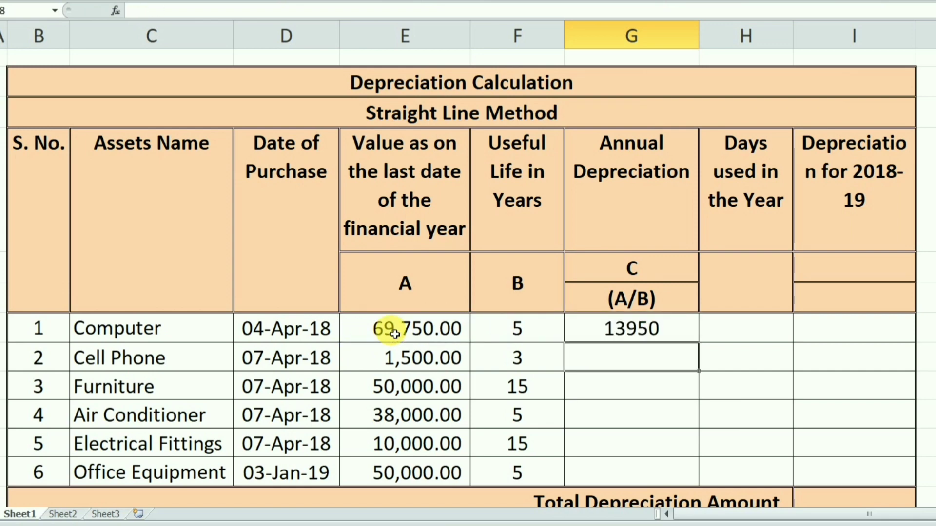
{"action": "key", "text": "Up"}
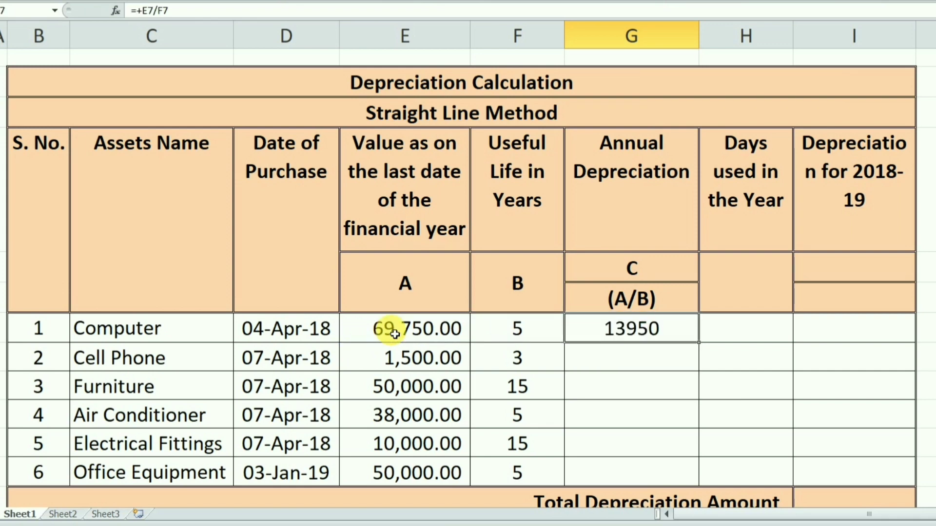
{"action": "key", "text": "shift+Down"}
{"action": "key", "text": "shift+Down"}
{"action": "key", "text": "shift+Down"}
{"action": "key", "text": "shift+Down"}
{"action": "key", "text": "shift+Down"}
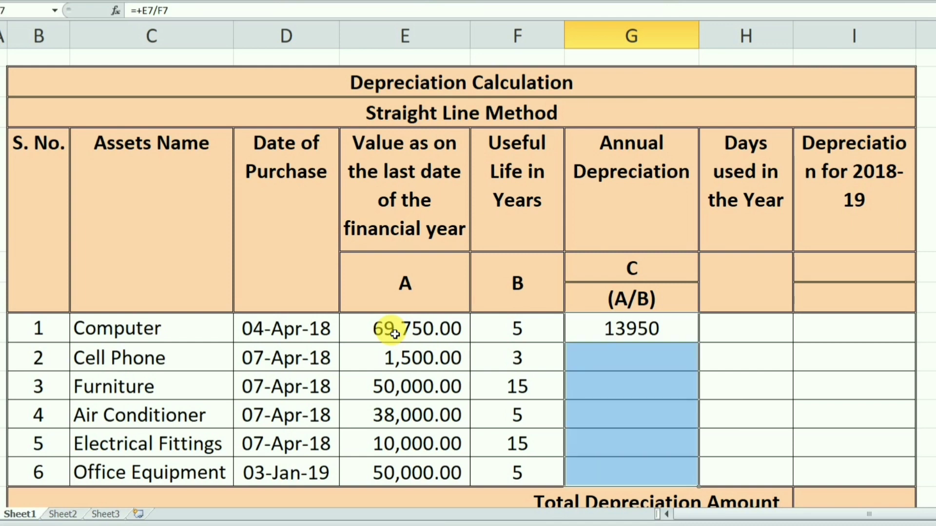
{"action": "key", "text": "ctrl+d"}
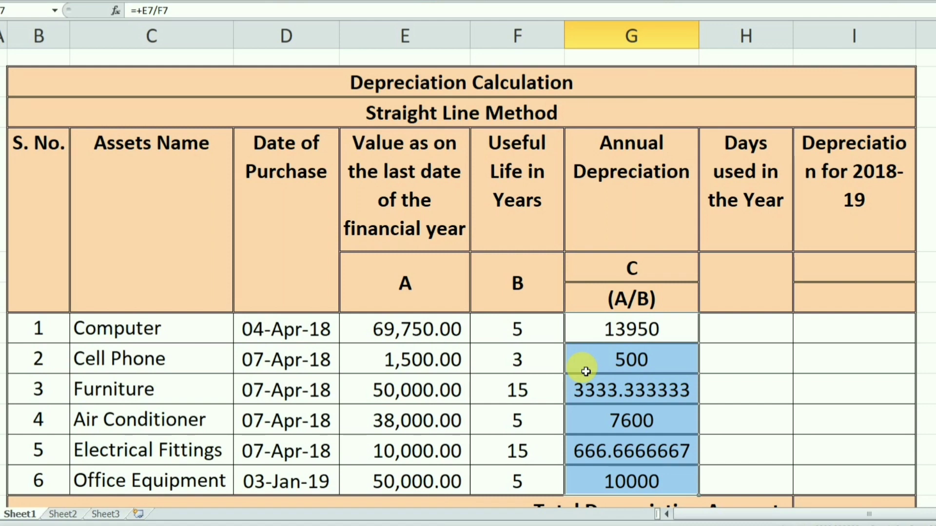
{"action": "key", "text": "Delete"}
{"action": "key", "text": "Right"}
Calculate the Cell Phone's annual depreciation in G8 with the formula +E8/F8
{"action": "left_click", "coordinate": [673, 357]}
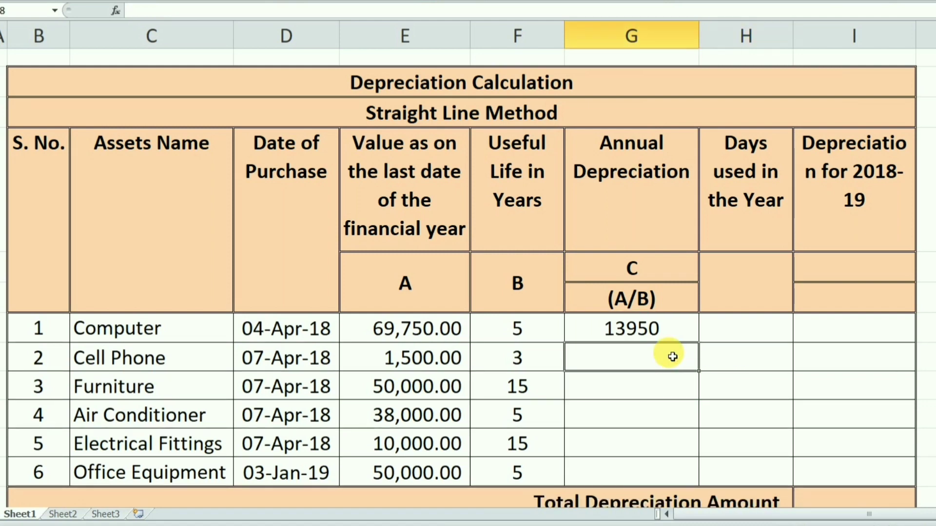
{"action": "type", "text": "+"}
{"action": "key", "text": "Left"}
{"action": "key", "text": "Left"}
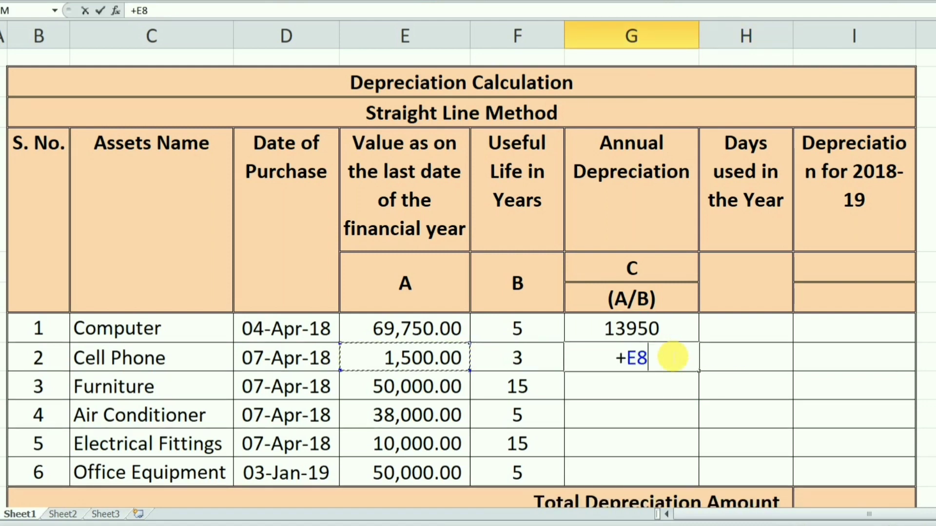
{"action": "type", "text": "/"}
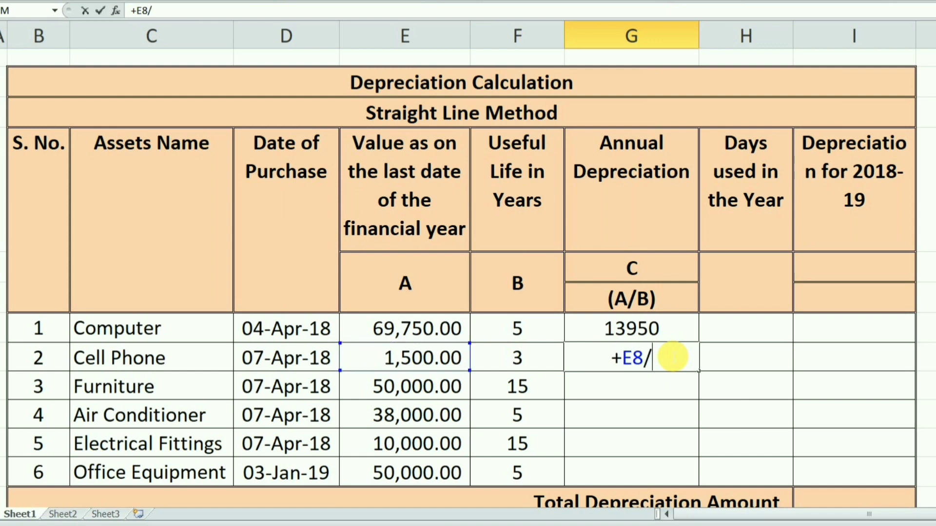
{"action": "key", "text": "Left"}
{"action": "key", "text": "Return"}
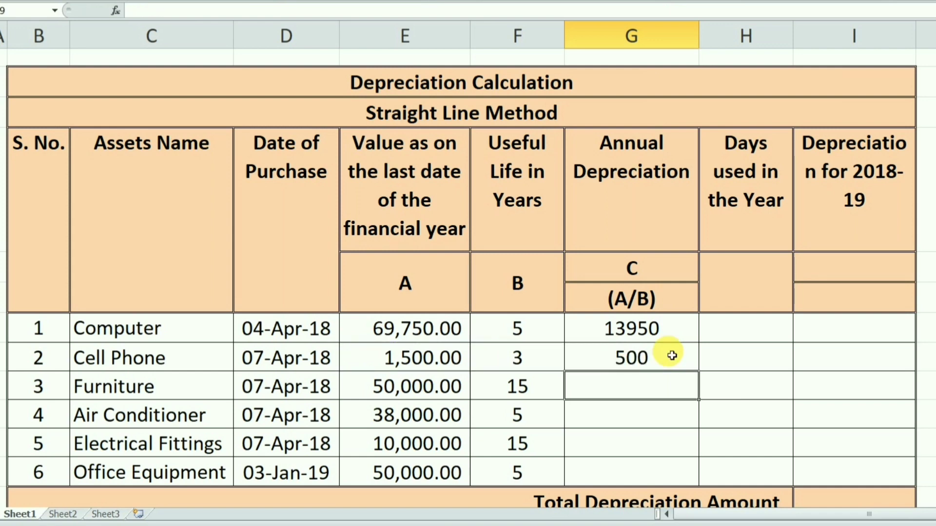
Fill the annual depreciation formula from G8 down to the Office Equipment row in G12
{"action": "left_click", "coordinate": [671, 356]}
{"action": "key", "text": "shift+Down"}
{"action": "key", "text": "shift+Down"}
{"action": "key", "text": "shift+Down"}
{"action": "key", "text": "shift+Down"}
{"action": "key", "text": "shift+Down"}
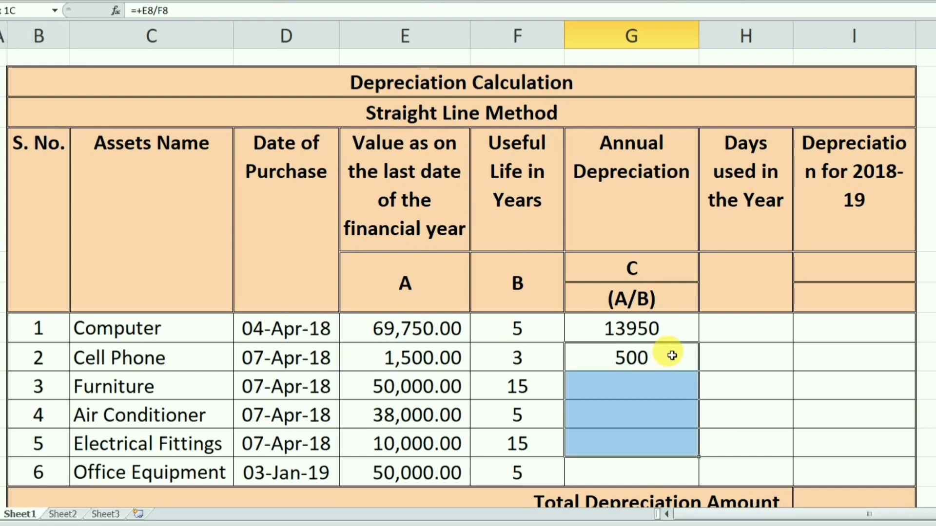
{"action": "key", "text": "ctrl+d"}
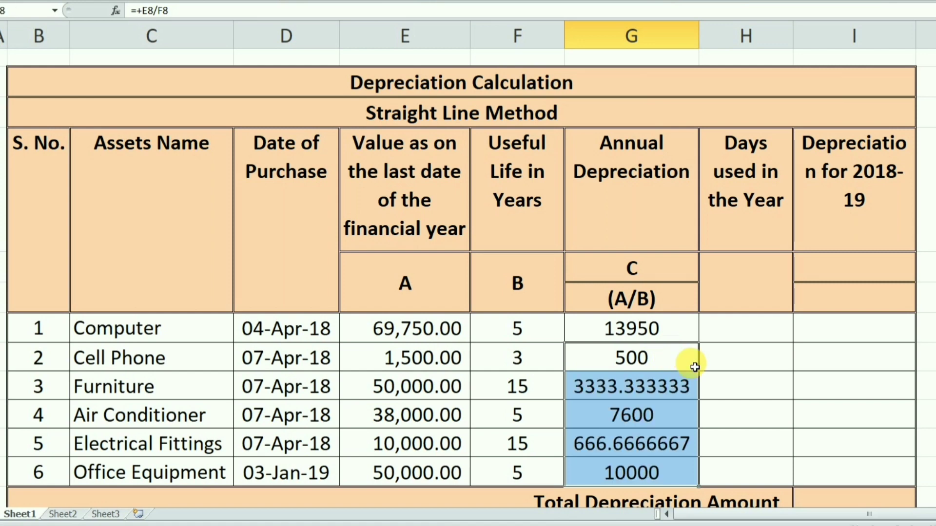
{"action": "key", "text": "Right"}
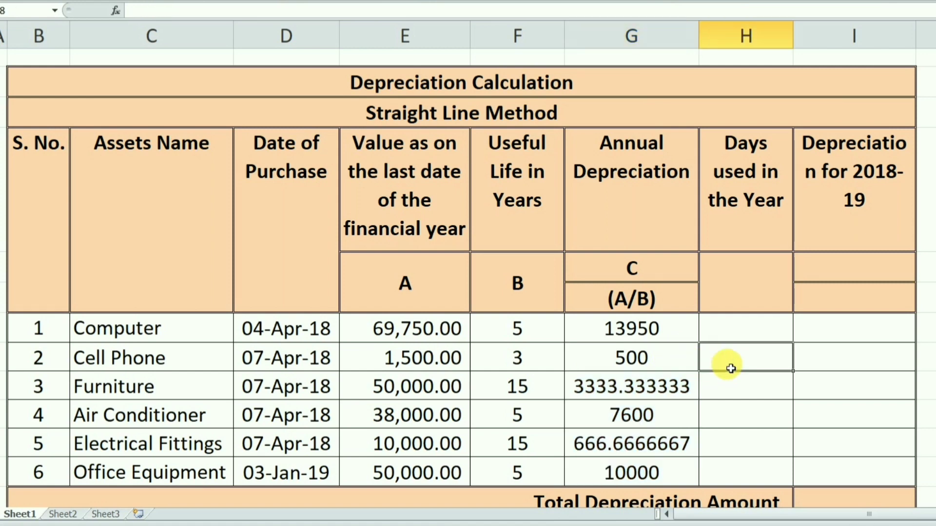
Replace the annual depreciation formulas with whole numbers: 3333 for Furniture in G9 and 667 for Electrical Fittings in G11
{"action": "left_click", "coordinate": [666, 386]}
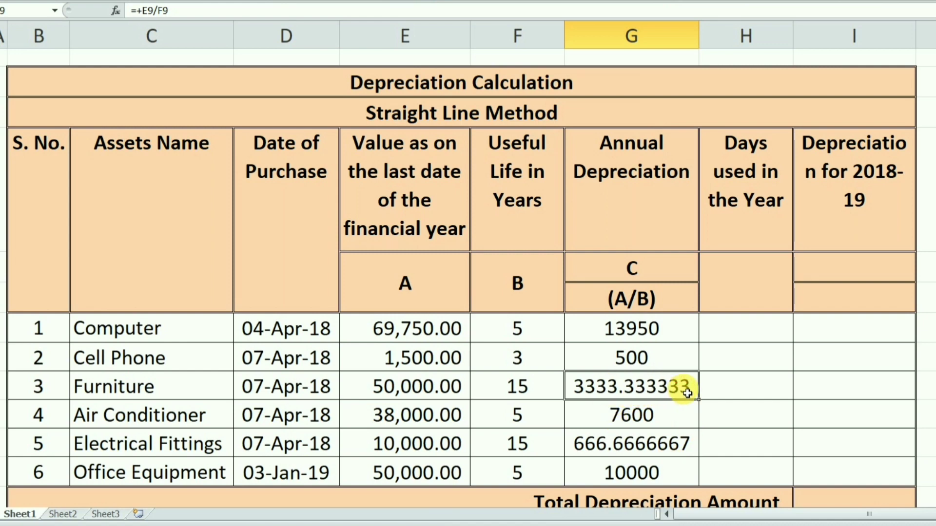
{"action": "type", "text": "3333"}
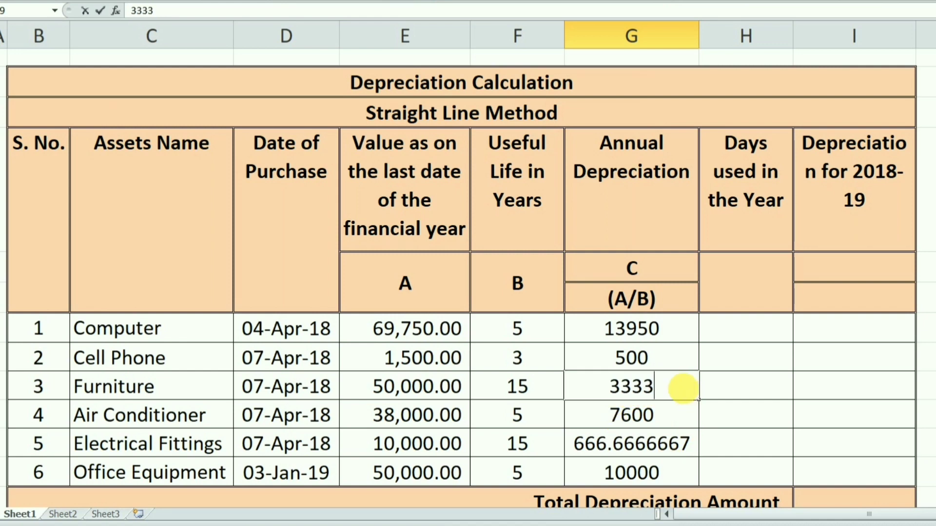
{"action": "key", "text": "Return"}
{"action": "key", "text": "Return"}
{"action": "type", "text": "66"}
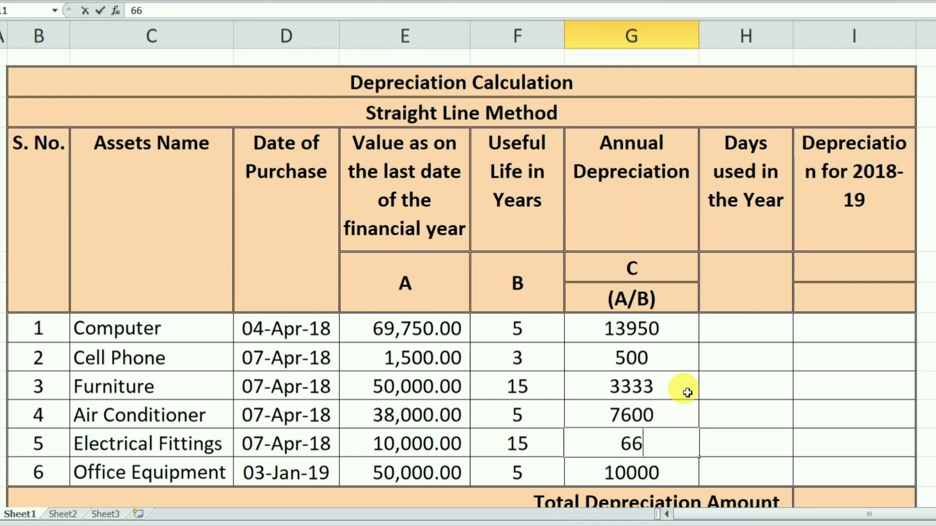
{"action": "type", "text": "7"}
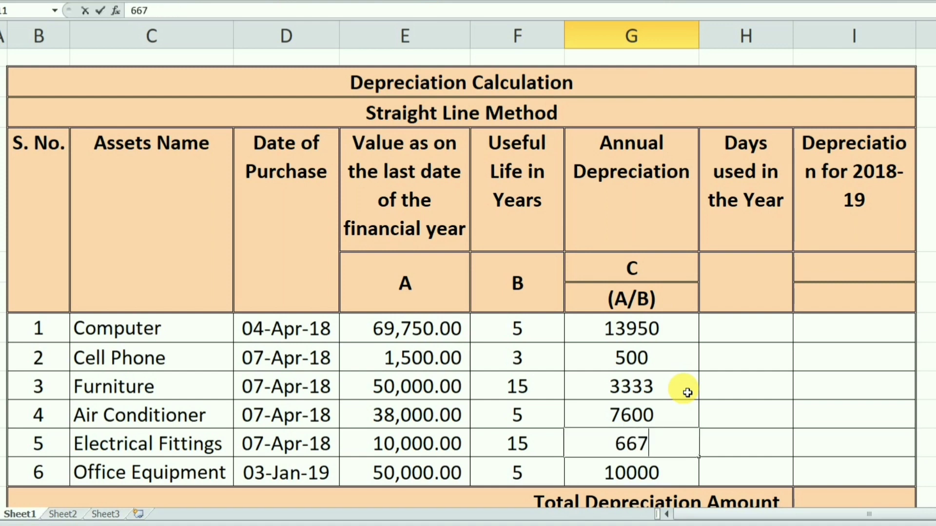
{"action": "key", "text": "Tab"}
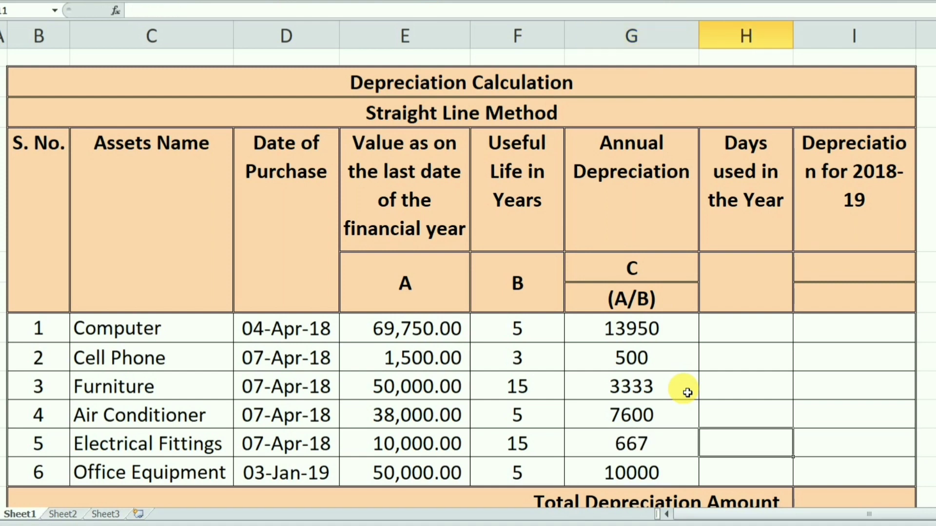
Review the Annual Depreciation figures, the Days used in the Year column and the Office Equipment's purchase date
{"action": "left_click", "coordinate": [758, 337]}
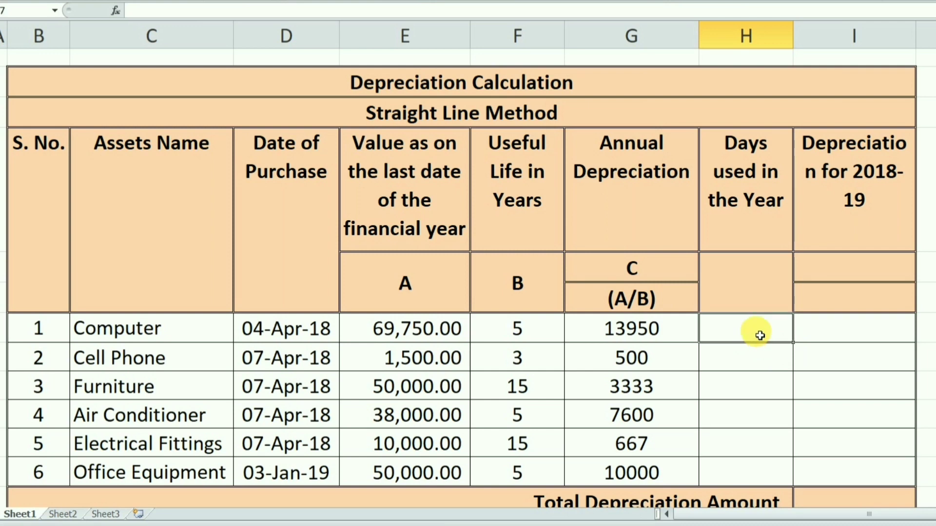
{"action": "left_click_drag", "start_coordinate": [664, 328], "coordinate": [677, 474]}
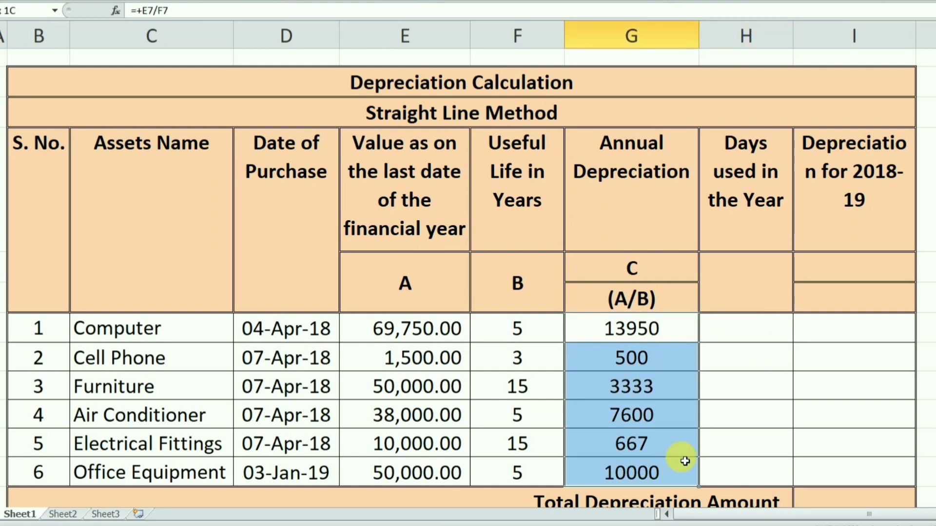
{"action": "left_click", "coordinate": [732, 413]}
{"action": "left_click", "coordinate": [748, 341]}
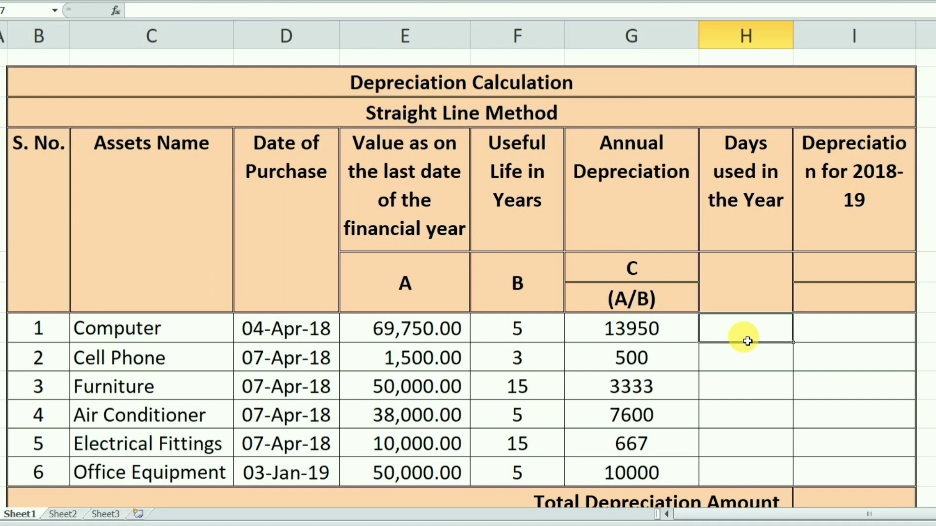
{"action": "left_click", "coordinate": [774, 172]}
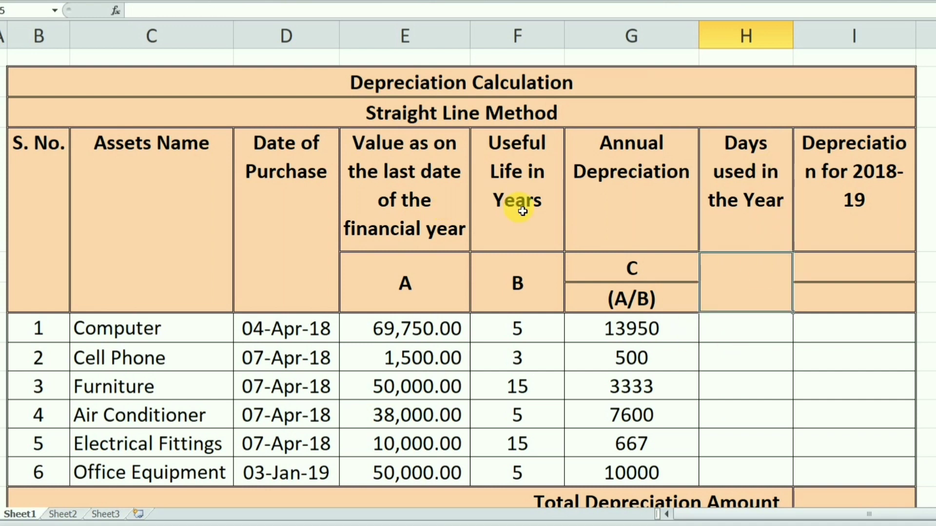
{"action": "left_click", "coordinate": [672, 201]}
{"action": "left_click", "coordinate": [639, 306]}
{"action": "left_click", "coordinate": [607, 326]}
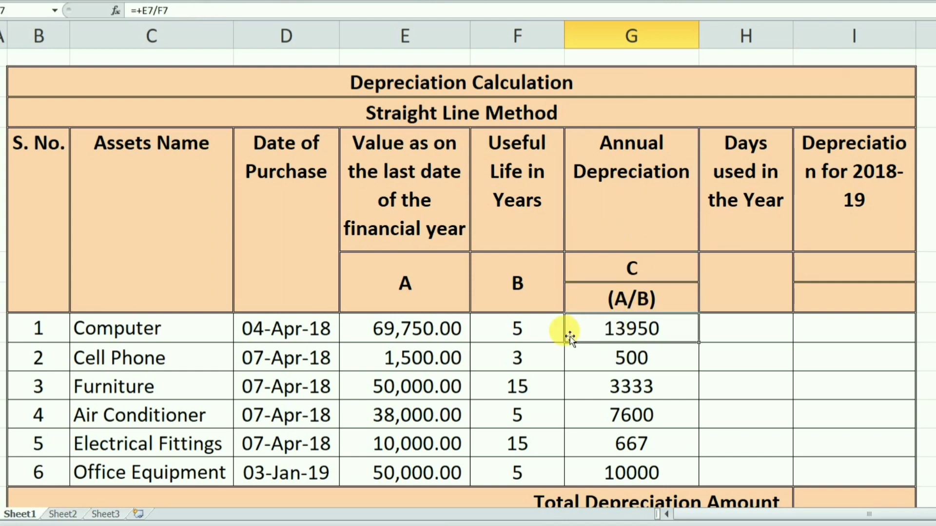
{"action": "left_click", "coordinate": [300, 482]}
{"action": "left_click", "coordinate": [217, 474]}
{"action": "left_click", "coordinate": [263, 473]}
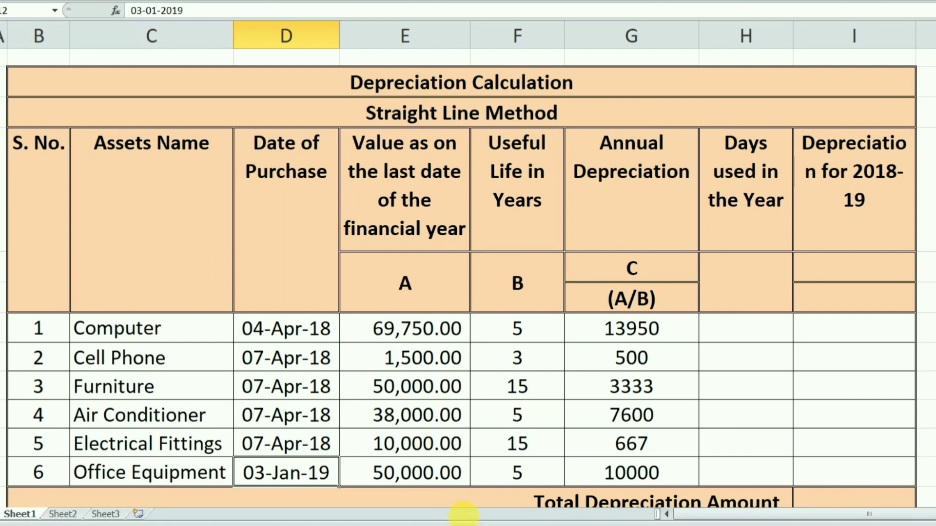
Label the Days used in the Year column D in H5
{"action": "left_click", "coordinate": [783, 235]}
{"action": "left_click", "coordinate": [762, 280]}
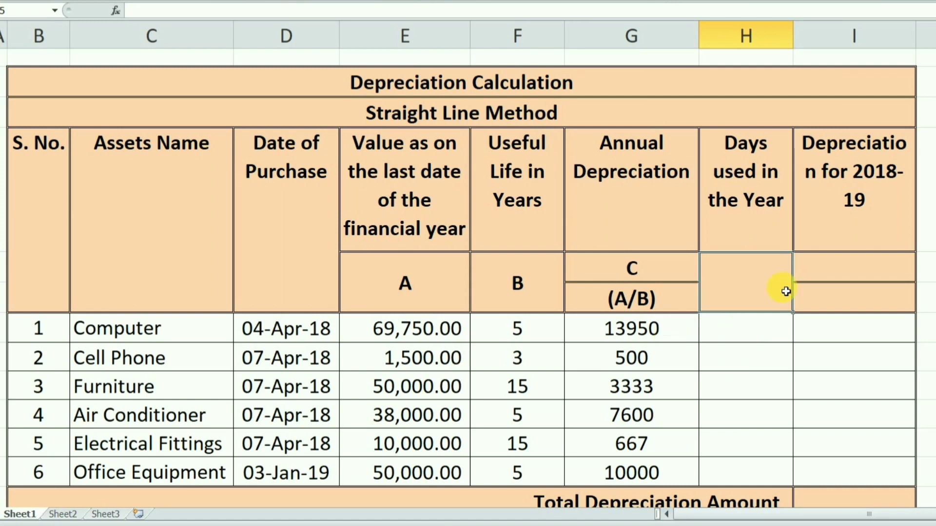
{"action": "type", "text": "Days used in the Year"}
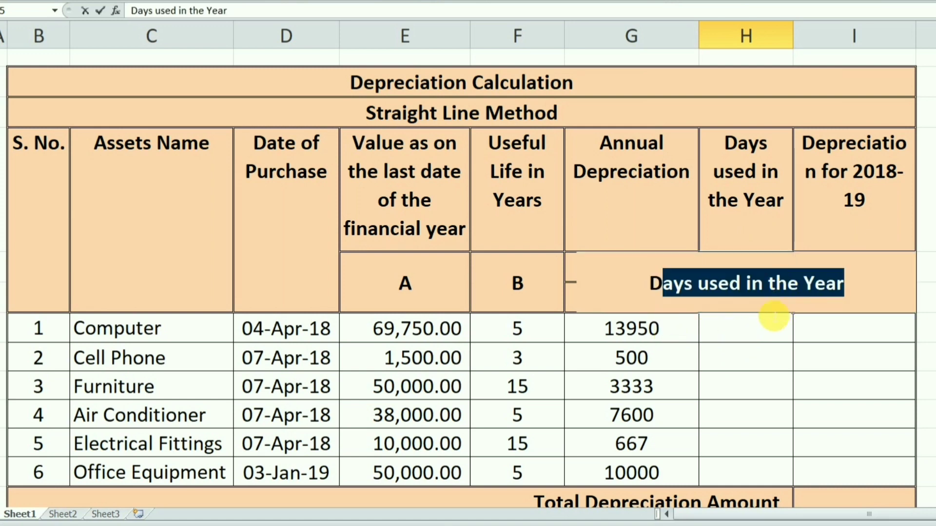
{"action": "key", "text": "Return"}
{"action": "left_click", "coordinate": [758, 297]}
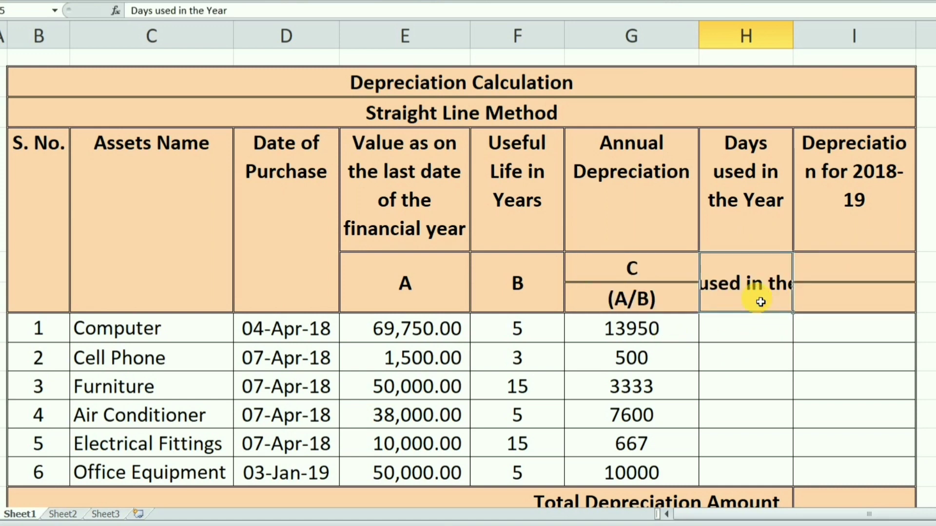
{"action": "type", "text": "D"}
{"action": "key", "text": "Delete"}
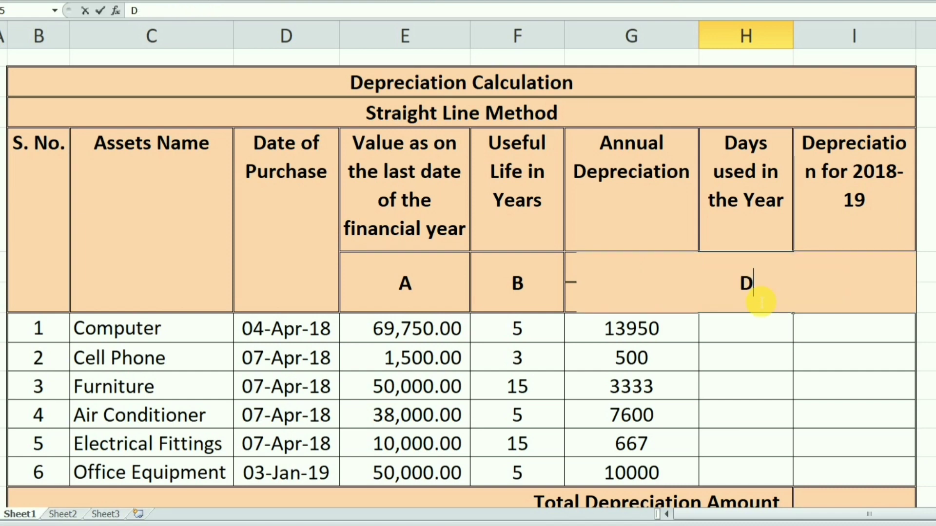
{"action": "key", "text": "Return"}
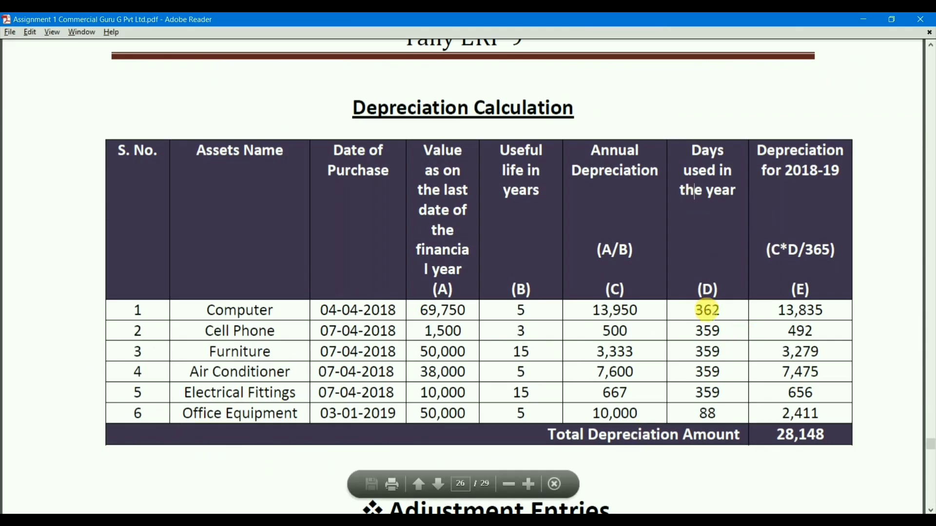
Consult the days used in the assignment PDF in Adobe Reader and enter 362 for the Computer in H7 of the Excel table
{"action": "left_click_drag", "start_coordinate": [696, 311], "coordinate": [708, 356]}
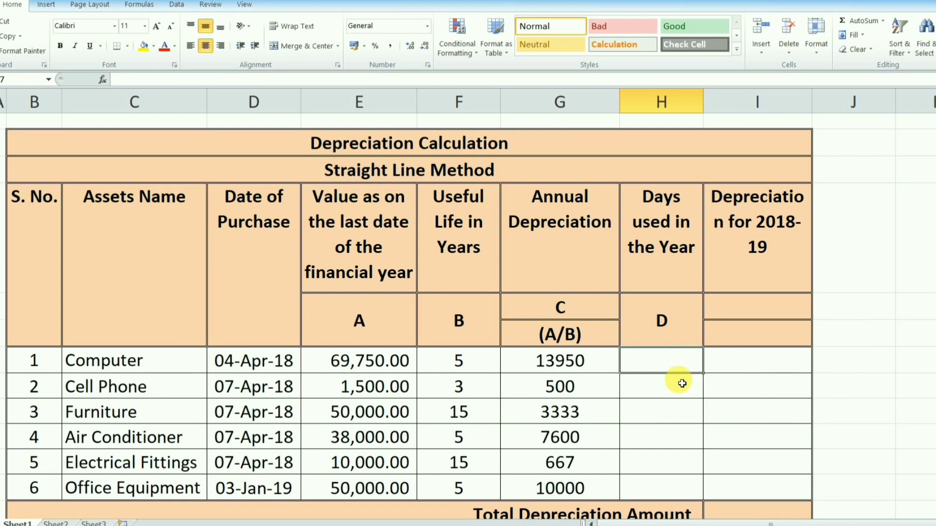
{"action": "type", "text": "362"}
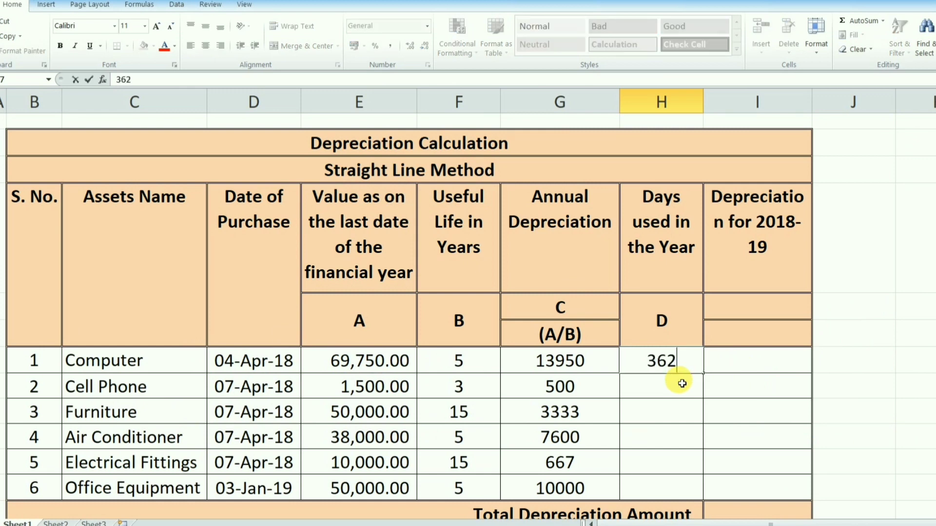
{"action": "key", "text": "Return"}
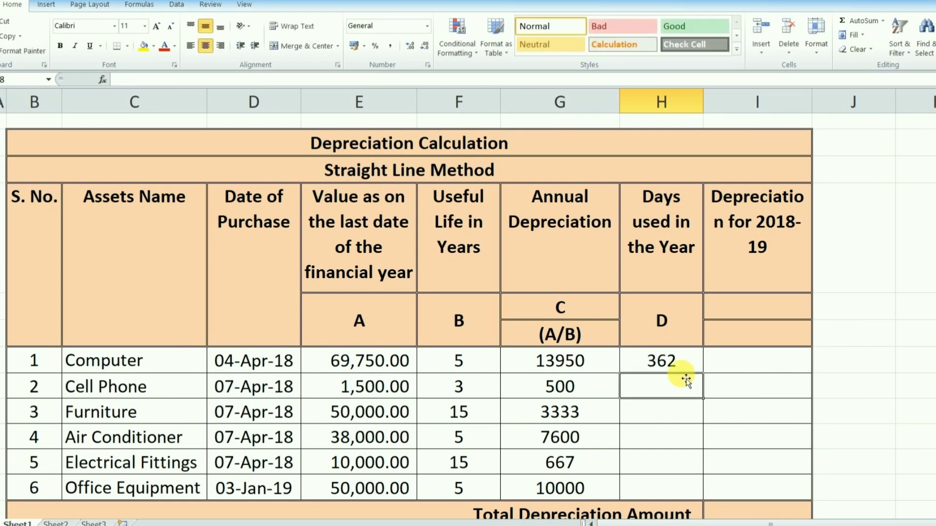
{"action": "left_click", "coordinate": [684, 364]}
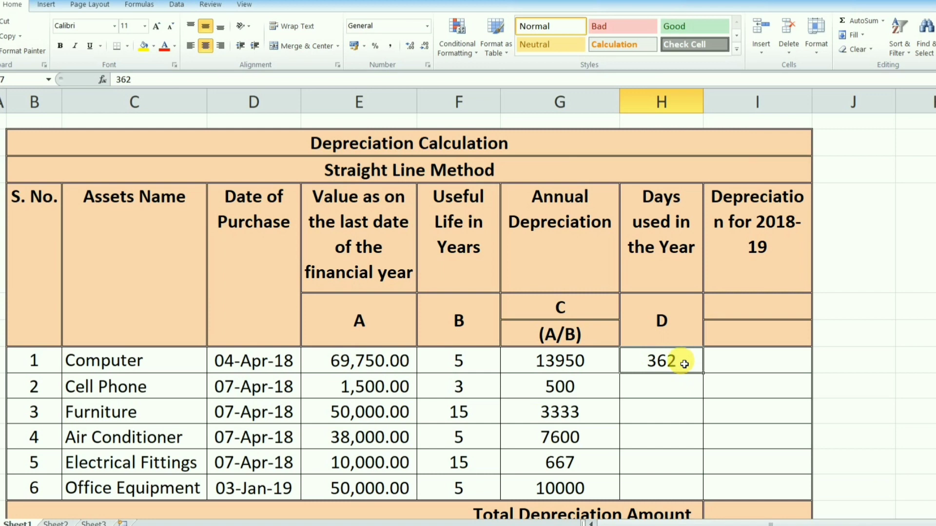
{"action": "left_click", "coordinate": [244, 365]}
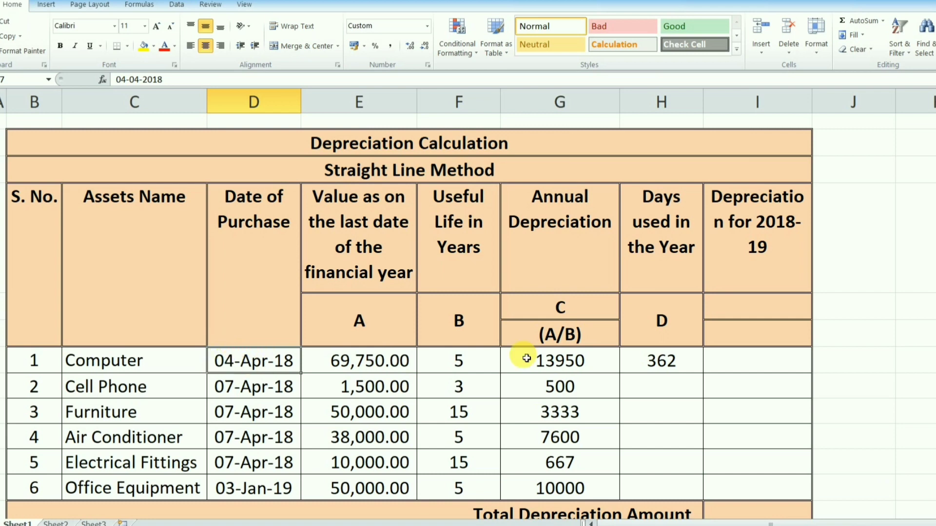
{"action": "left_click", "coordinate": [677, 365]}
Enter the days used as 359 for Cell Phone through Electrical Fittings in H8:H11 and 88 for Office Equipment in H12
{"action": "left_click", "coordinate": [681, 392]}
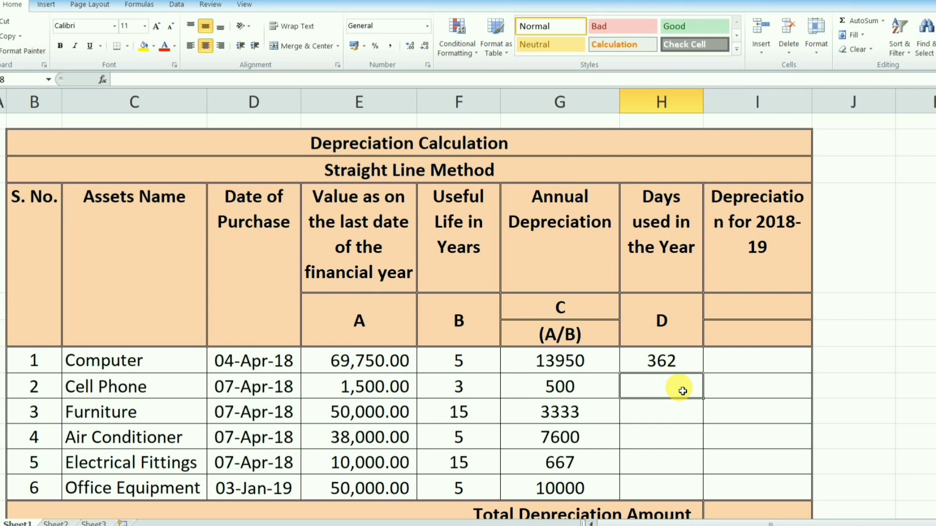
{"action": "type", "text": "359"}
{"action": "key", "text": "Return"}
{"action": "type", "text": "359"}
{"action": "key", "text": "Return"}
{"action": "type", "text": "359"}
{"action": "key", "text": "Return"}
{"action": "type", "text": "359"}
{"action": "key", "text": "Return"}
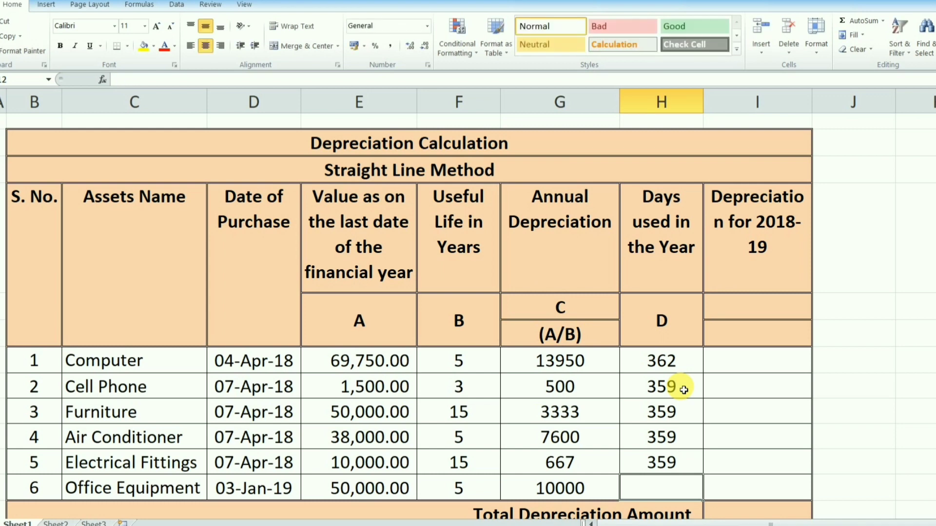
{"action": "type", "text": "88"}
{"action": "key", "text": "Tab"}
Widen column I slightly so the word Depreciation in its header fits on one line
{"action": "key", "text": "Up"}
{"action": "key", "text": "Up"}
{"action": "key", "text": "Up"}
{"action": "key", "text": "Up"}
{"action": "key", "text": "Up"}
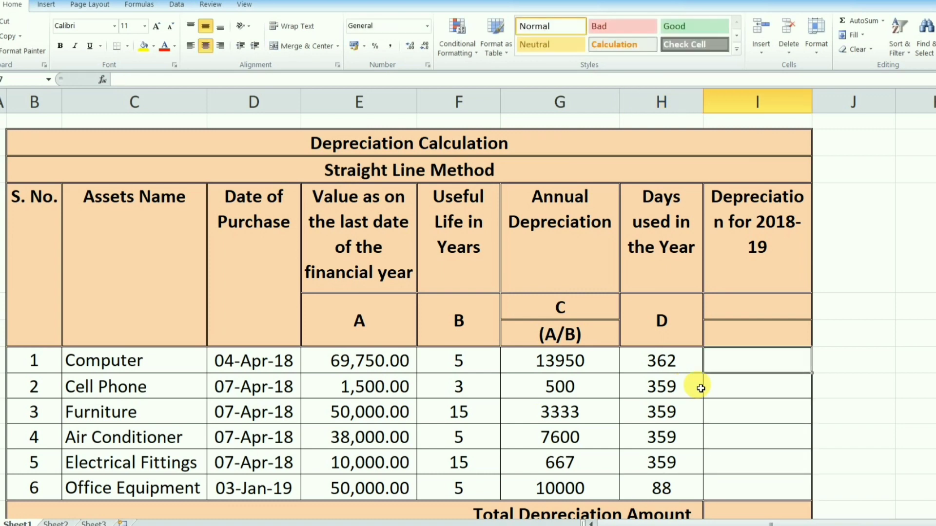
{"action": "left_click", "coordinate": [774, 202]}
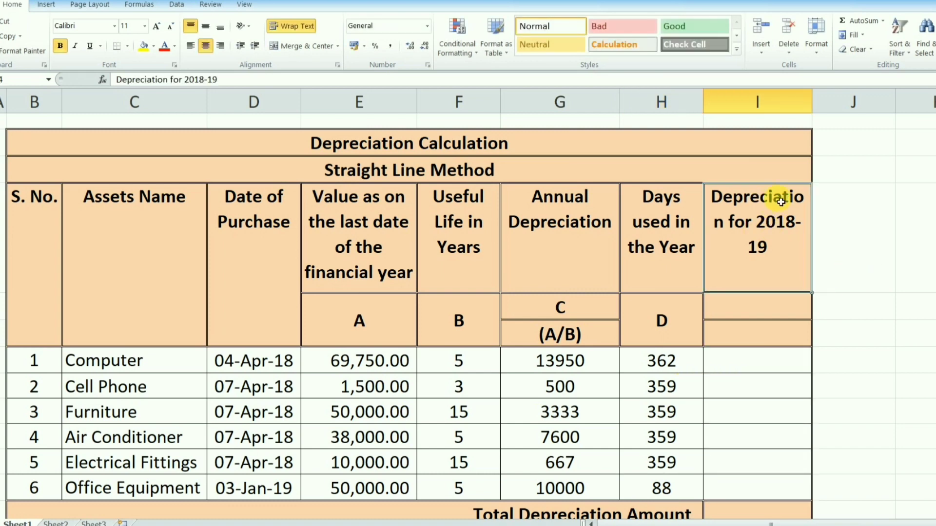
{"action": "left_click_drag", "start_coordinate": [812, 102], "coordinate": [820, 102]}
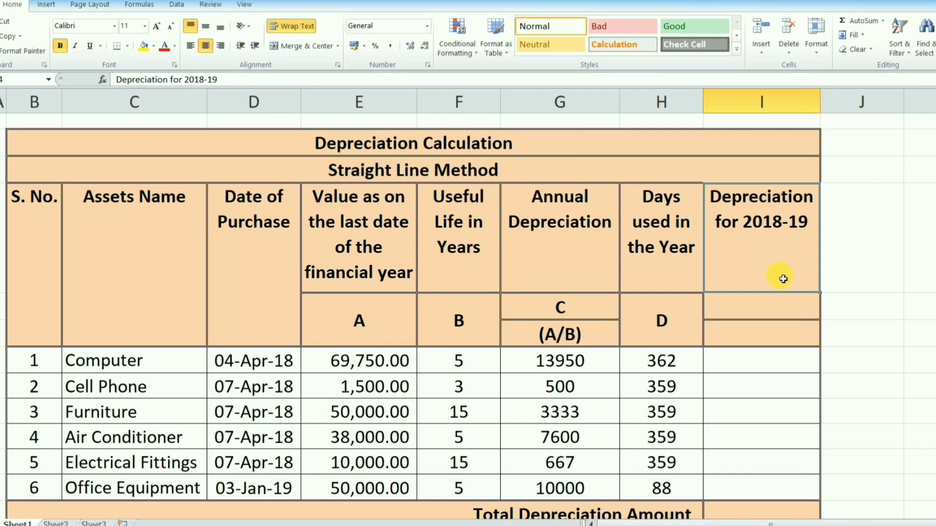
Label the Depreciation for 2018-19 column E in I5
{"action": "left_click", "coordinate": [774, 316]}
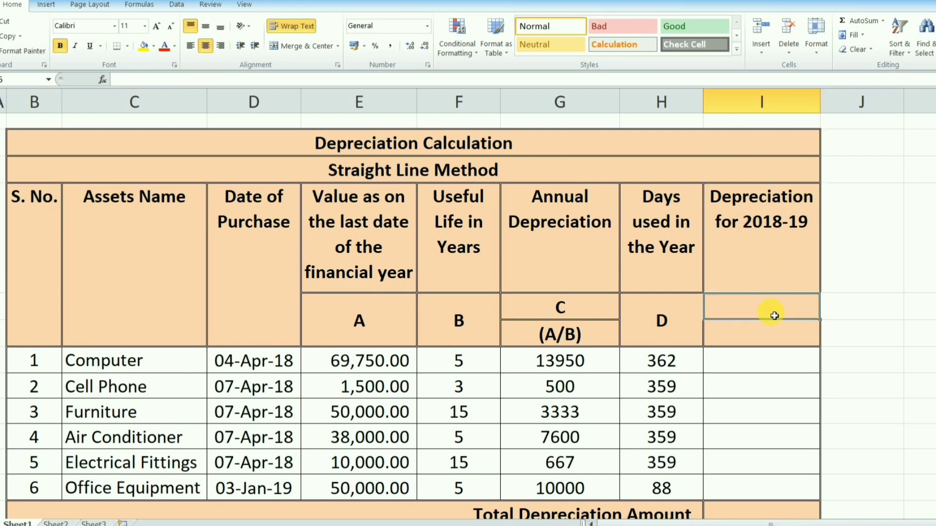
{"action": "type", "text": "E"}
{"action": "key", "text": "Return"}
Enter the calculation note (C*D/365) in I6 beneath the column letter E
{"action": "left_click", "coordinate": [773, 222]}
{"action": "left_click", "coordinate": [788, 331]}
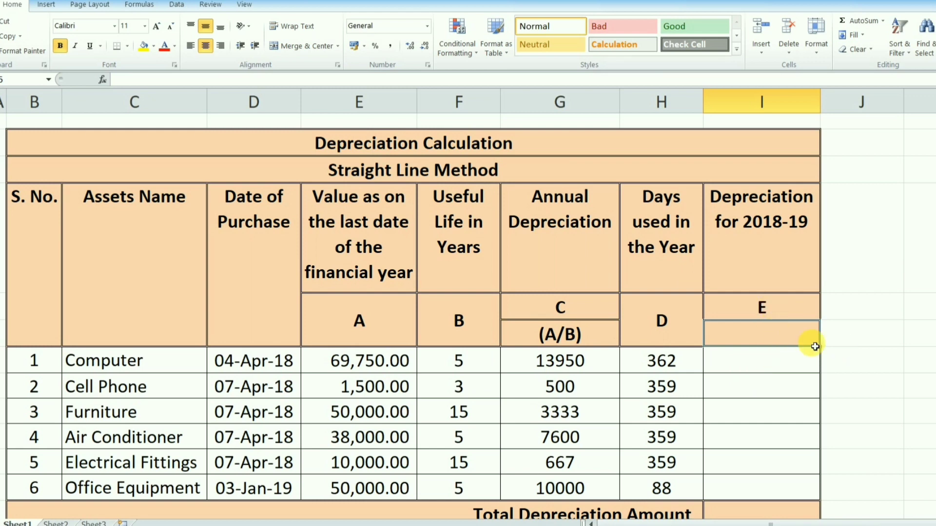
{"action": "left_click", "coordinate": [607, 364]}
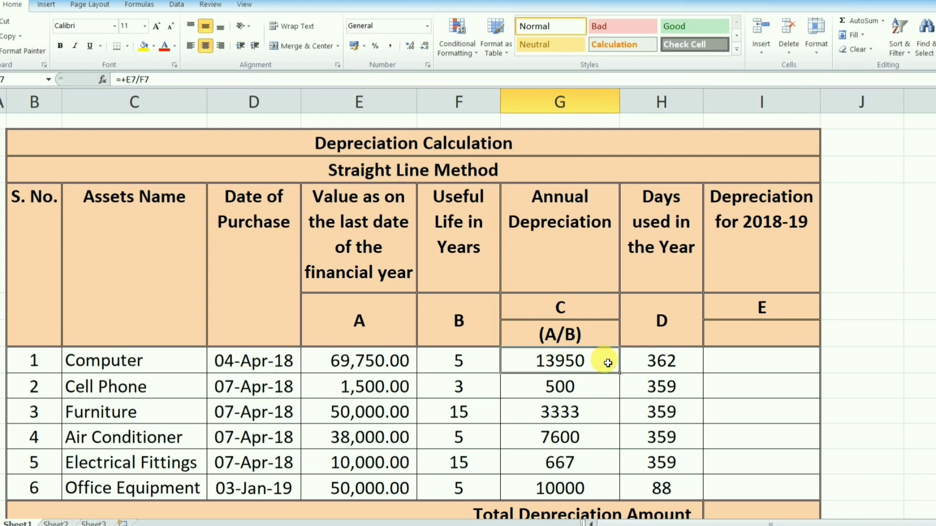
{"action": "left_click", "coordinate": [631, 364]}
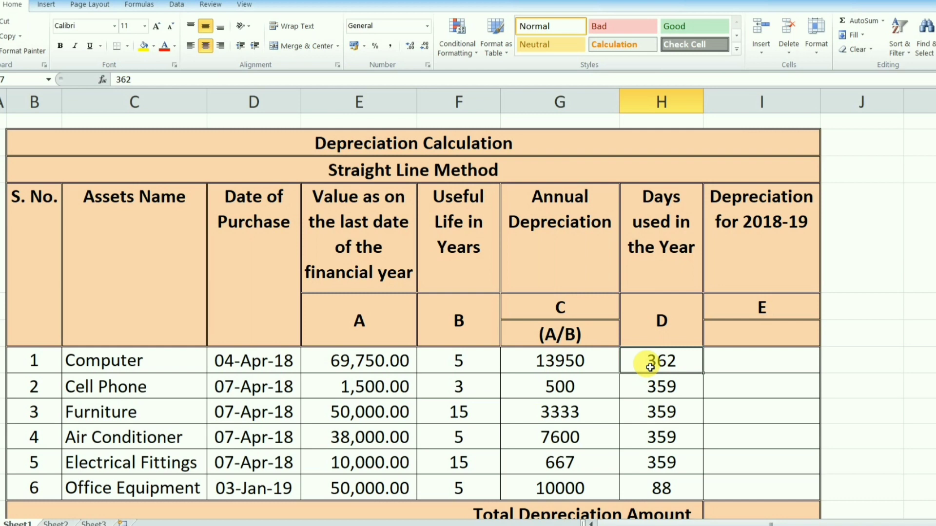
{"action": "left_click", "coordinate": [791, 335]}
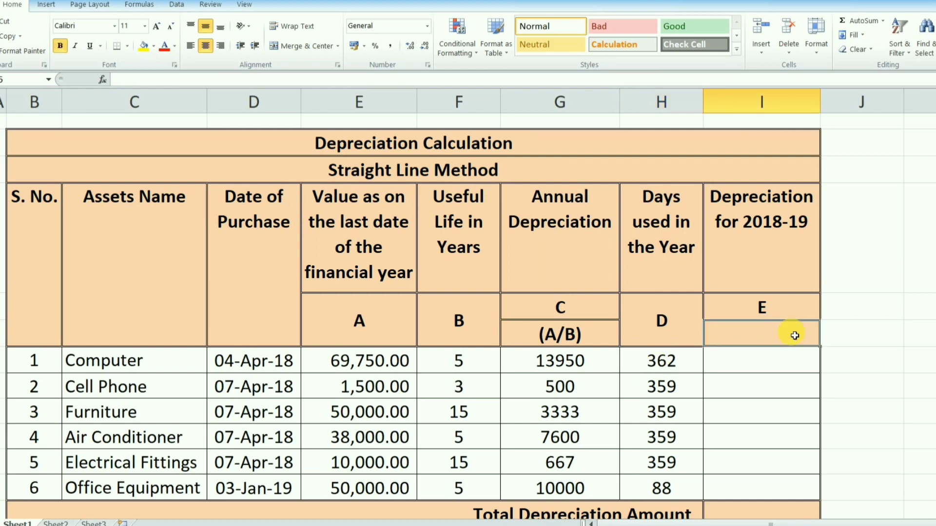
{"action": "type", "text": "("}
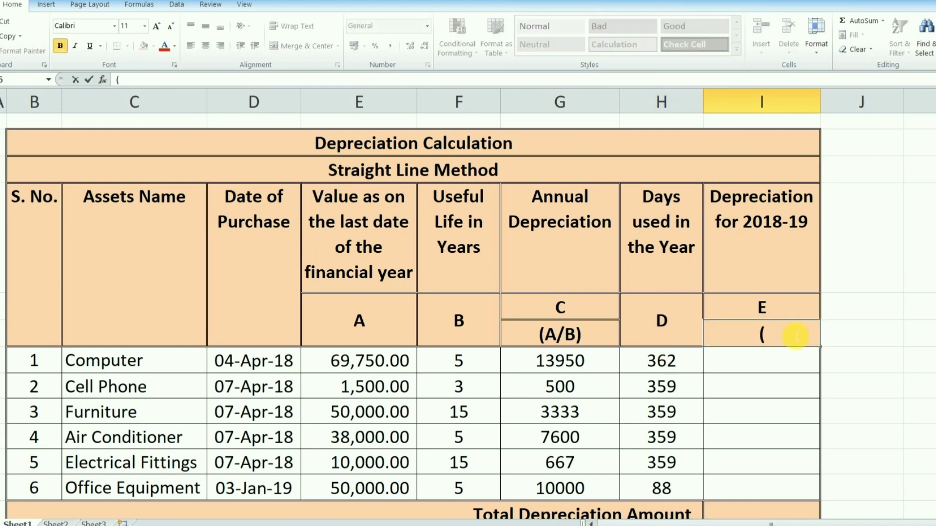
{"action": "type", "text": "C"}
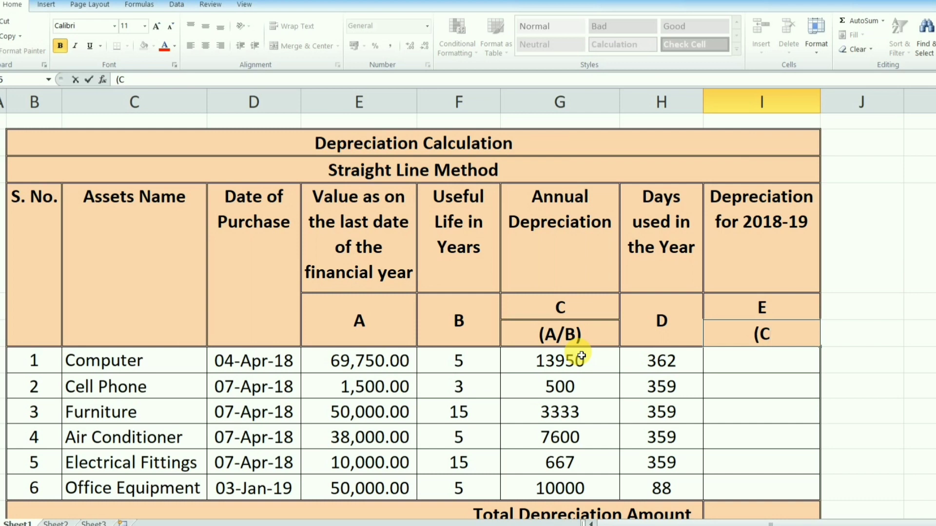
{"action": "type", "text": "*D"}
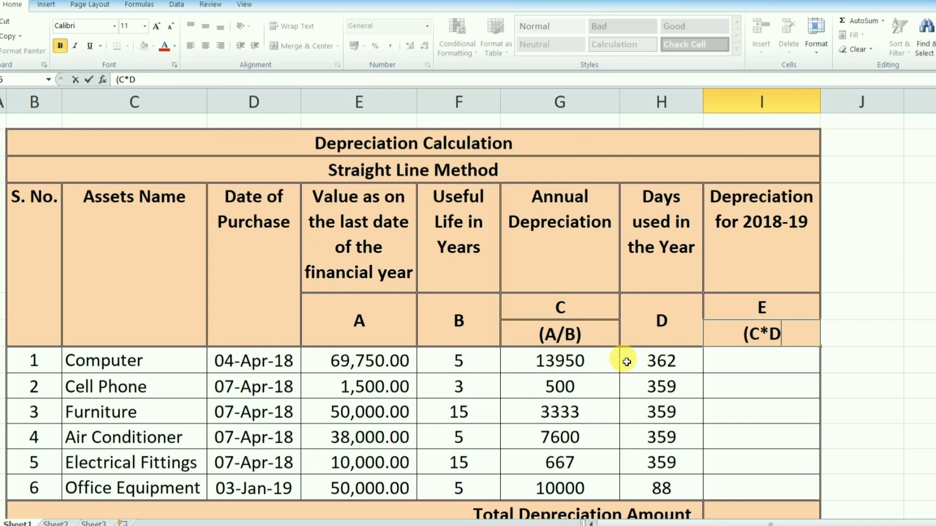
{"action": "type", "text": "/"}
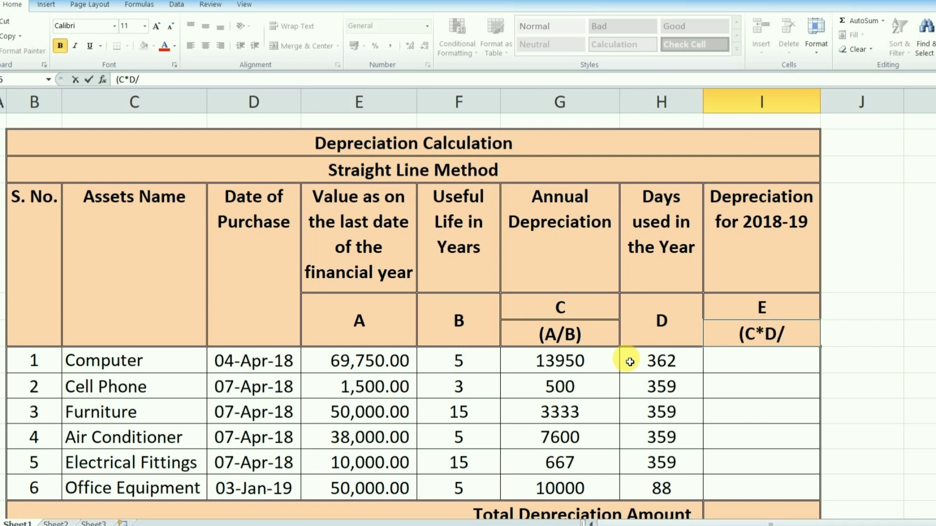
{"action": "type", "text": "365"}
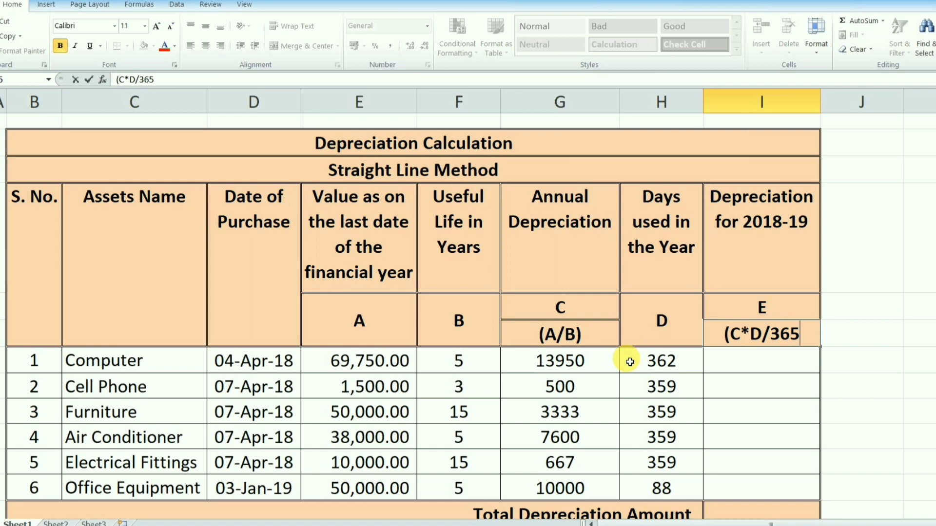
{"action": "type", "text": ")"}
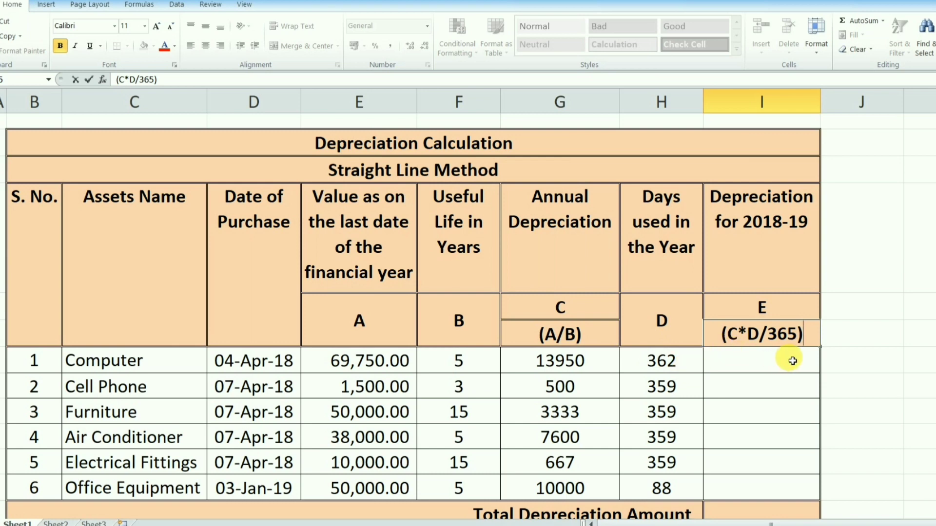
{"action": "key", "text": "Return"}
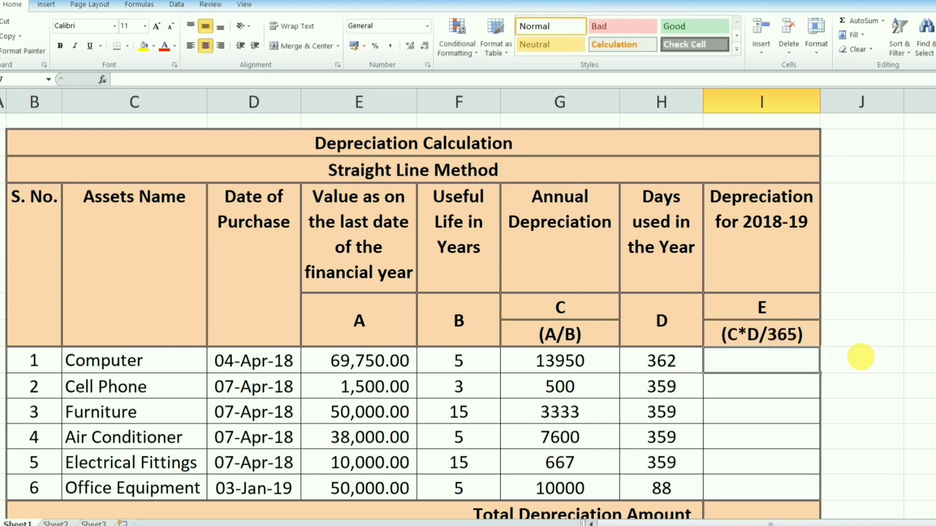
Write the scratch note (C/365) in J7 beside the Computer row
{"action": "left_click", "coordinate": [877, 361]}
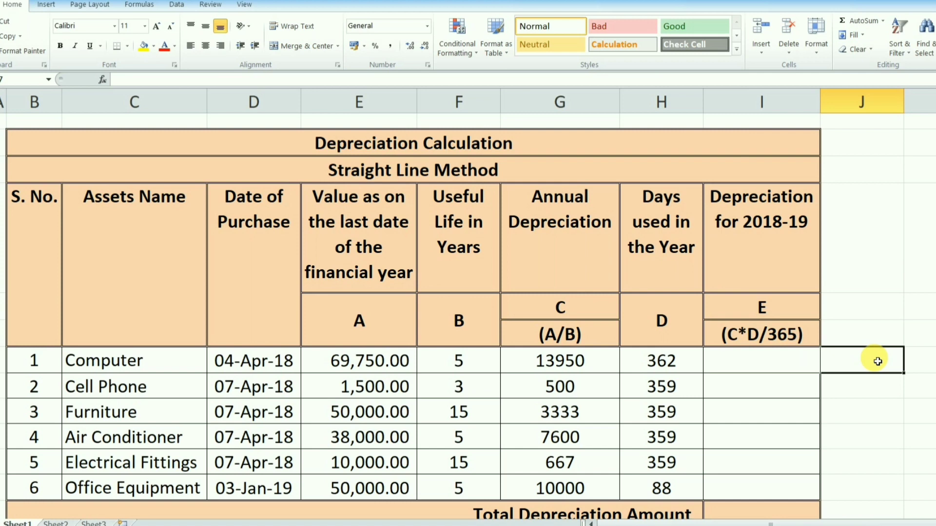
{"action": "type", "text": "("}
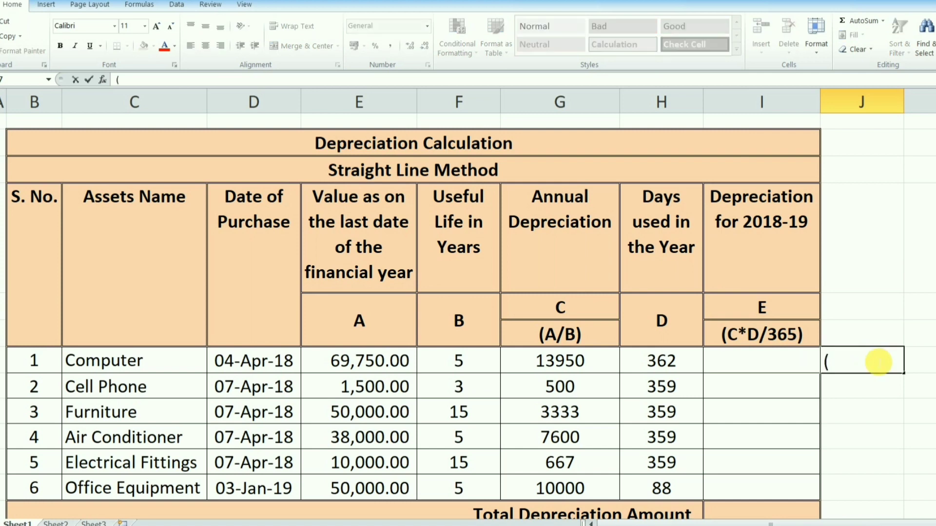
{"action": "type", "text": "C"}
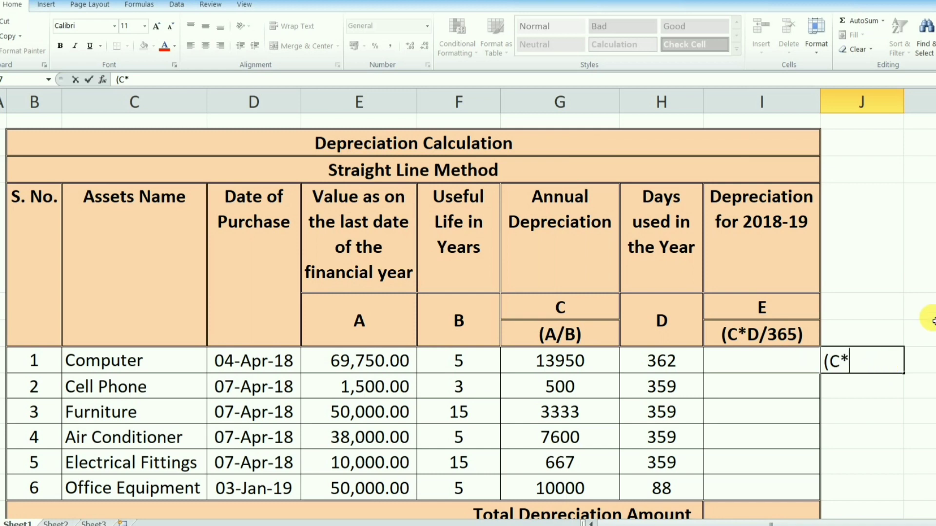
{"action": "type", "text": "/365)"}
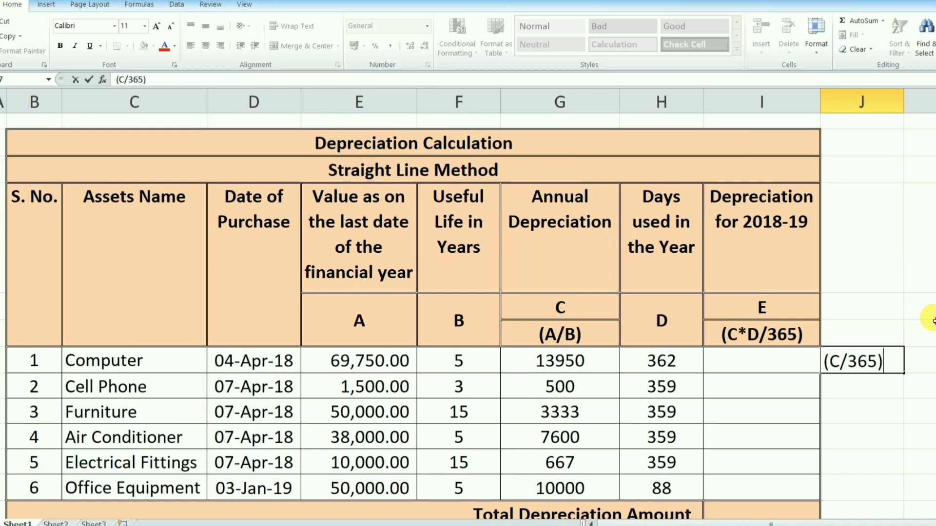
Review the Computer's annual depreciation and days used, and extend the scratch note in J7 to (C/365)*D
{"action": "left_click", "coordinate": [605, 361]}
{"action": "left_click", "coordinate": [680, 363]}
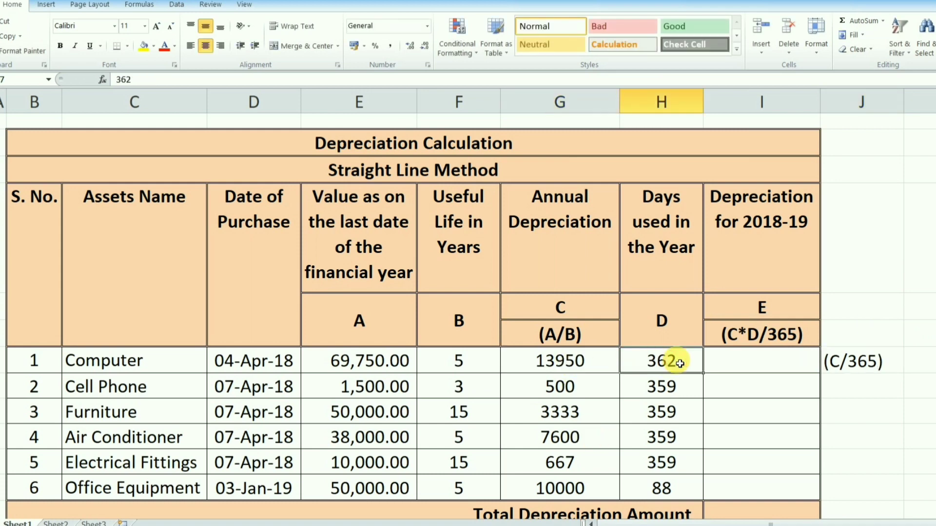
{"action": "left_click", "coordinate": [536, 359]}
{"action": "left_click", "coordinate": [647, 359]}
{"action": "left_click", "coordinate": [610, 359]}
{"action": "left_click", "coordinate": [632, 362]}
{"action": "left_click", "coordinate": [878, 360]}
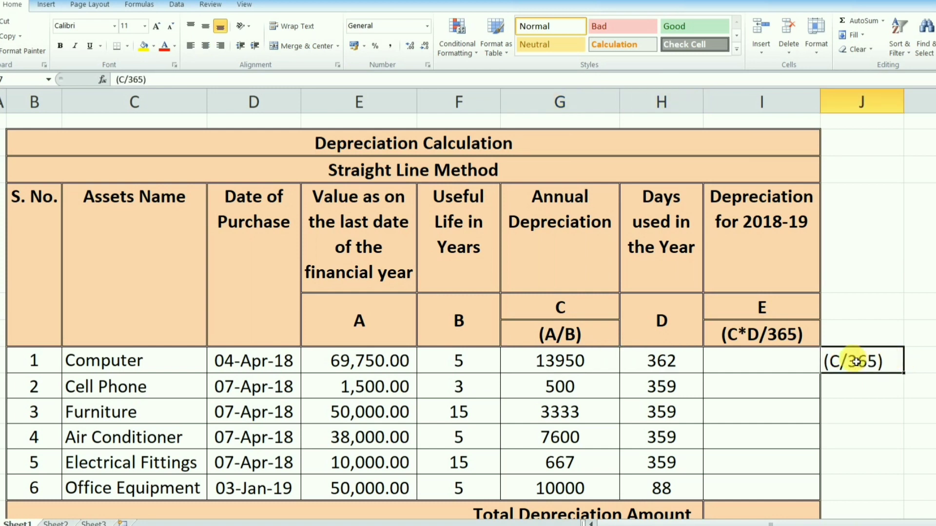
{"action": "double_click", "coordinate": [887, 361]}
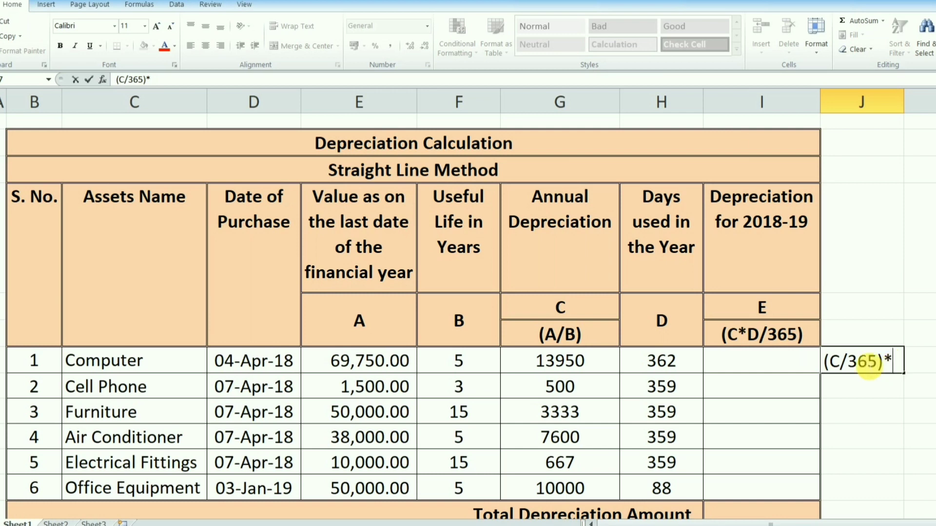
{"action": "key", "text": "Return"}
{"action": "left_click", "coordinate": [890, 364]}
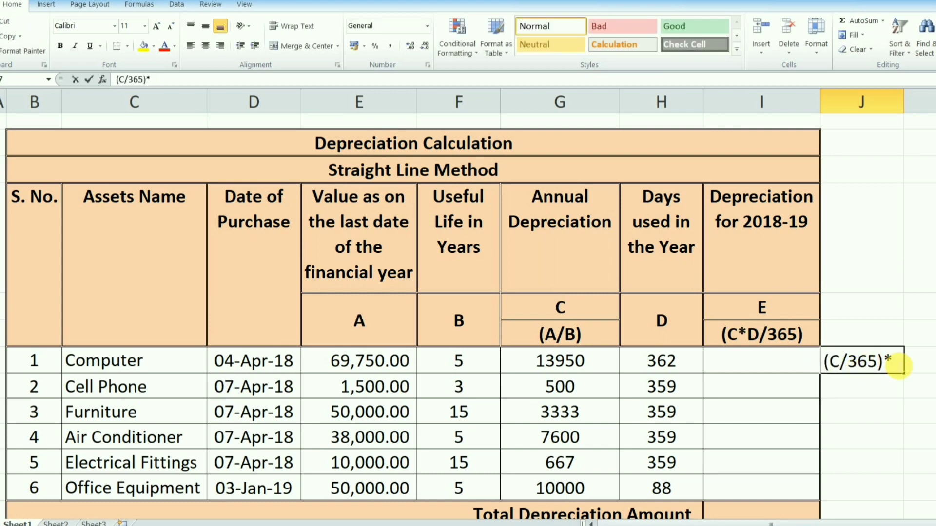
{"action": "double_click", "coordinate": [900, 366]}
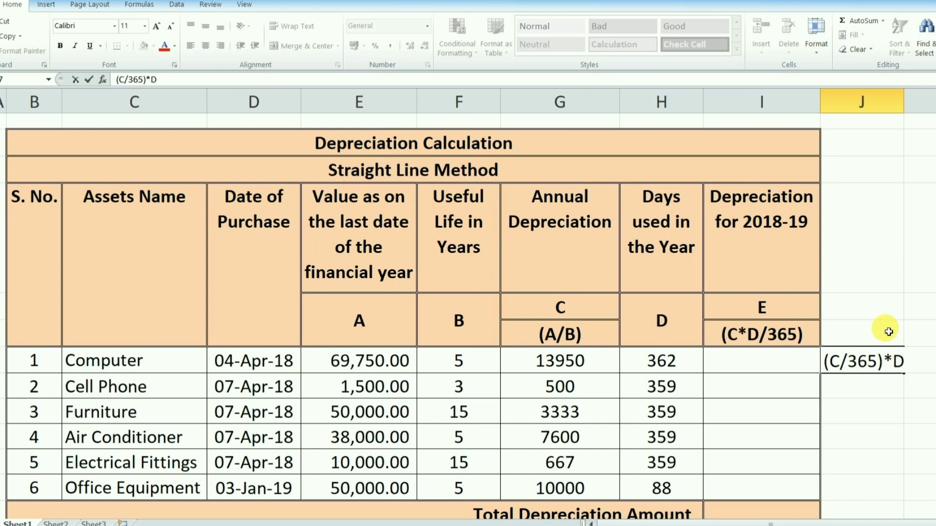
Clear the scratch note from J5:J9 beside the depreciation table
{"action": "left_click", "coordinate": [658, 360]}
{"action": "left_click", "coordinate": [785, 351]}
{"action": "left_click_drag", "start_coordinate": [863, 307], "coordinate": [883, 413]}
{"action": "key", "text": "Delete"}
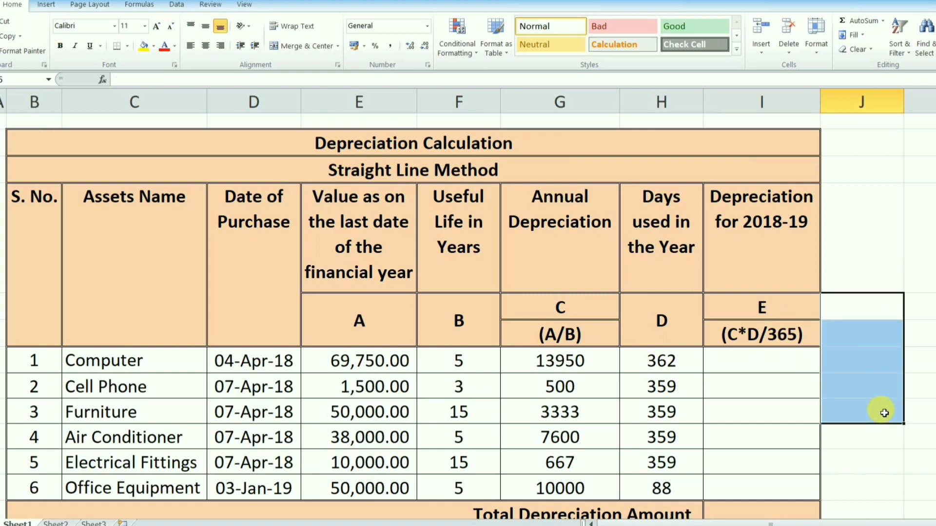
Calculate the Computer's 2018-19 depreciation in I7 with the formula +G7*H7/365
{"action": "left_click", "coordinate": [750, 371]}
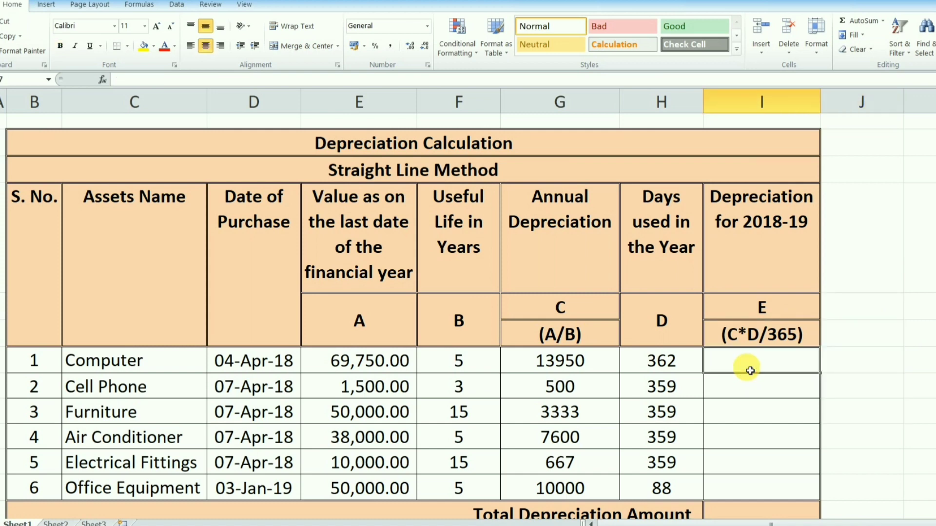
{"action": "key", "text": "Return"}
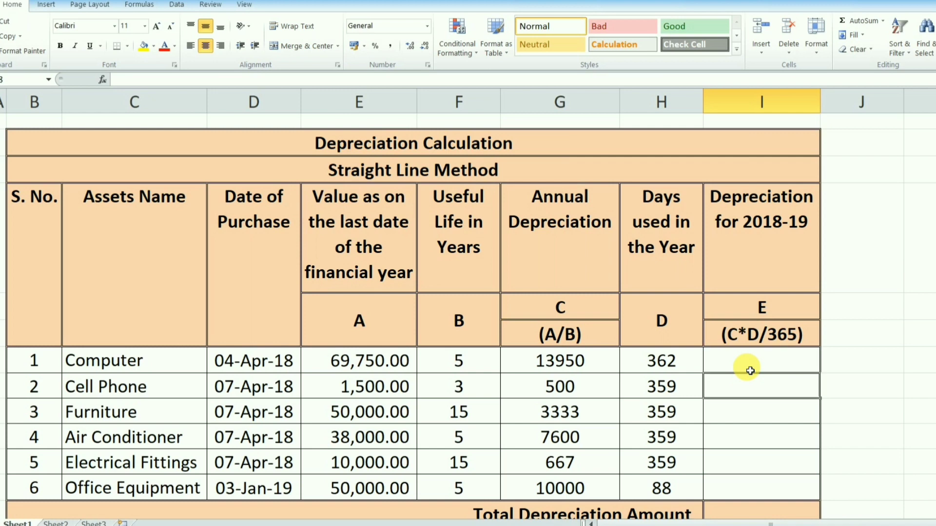
{"action": "left_click", "coordinate": [749, 371]}
{"action": "type", "text": "+"}
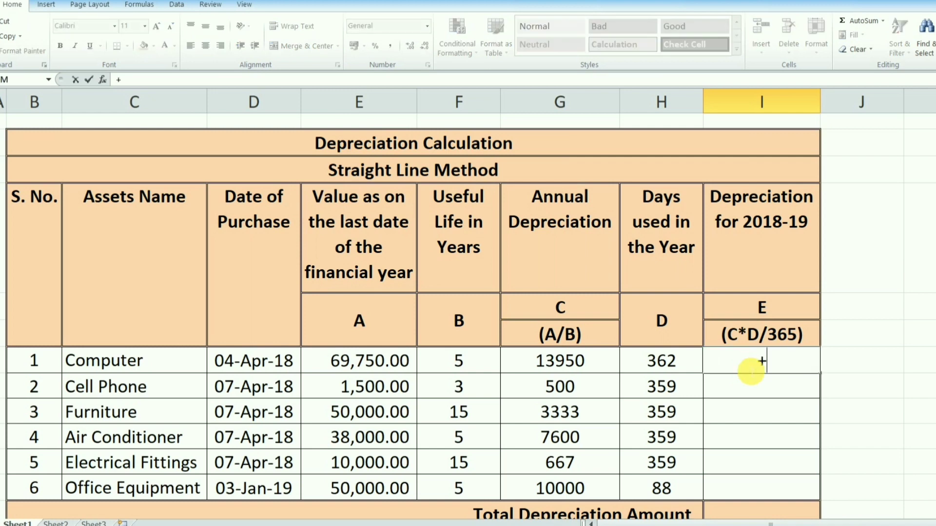
{"action": "key", "text": "Left"}
{"action": "key", "text": "Left"}
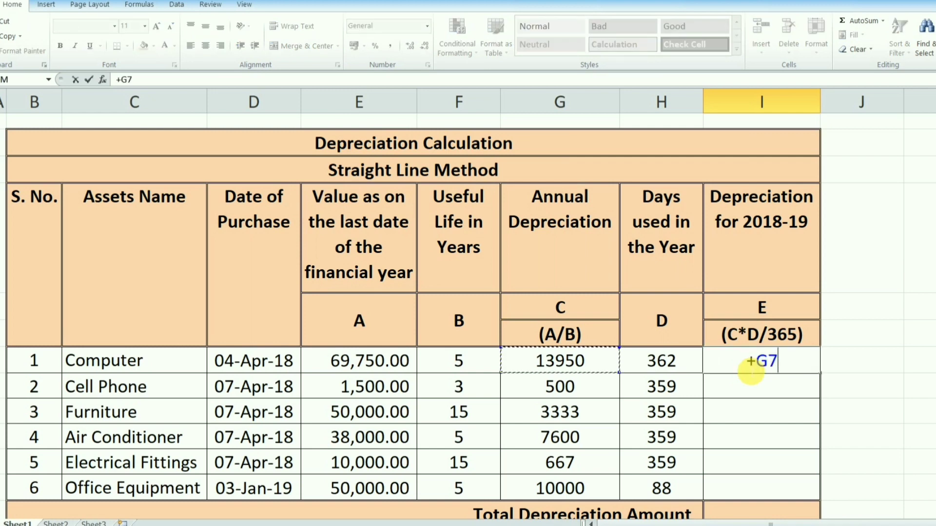
{"action": "type", "text": "*"}
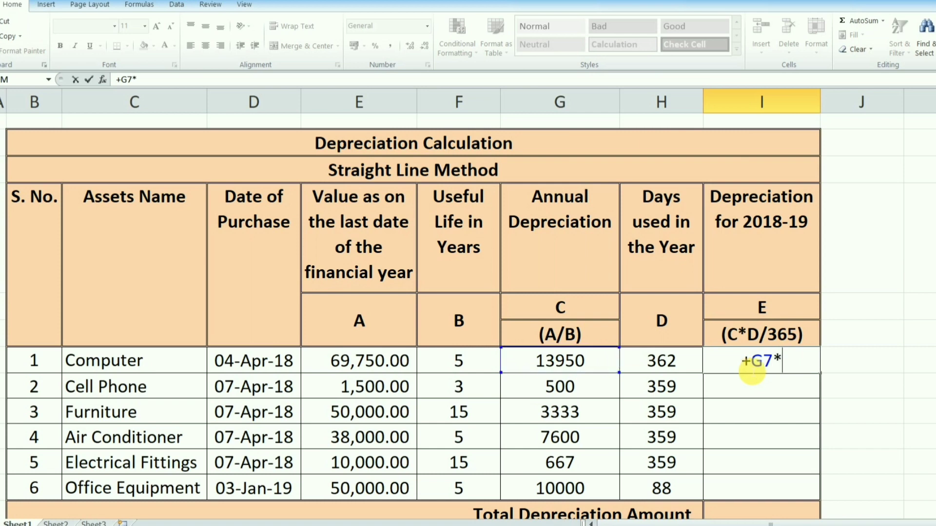
{"action": "key", "text": "Left"}
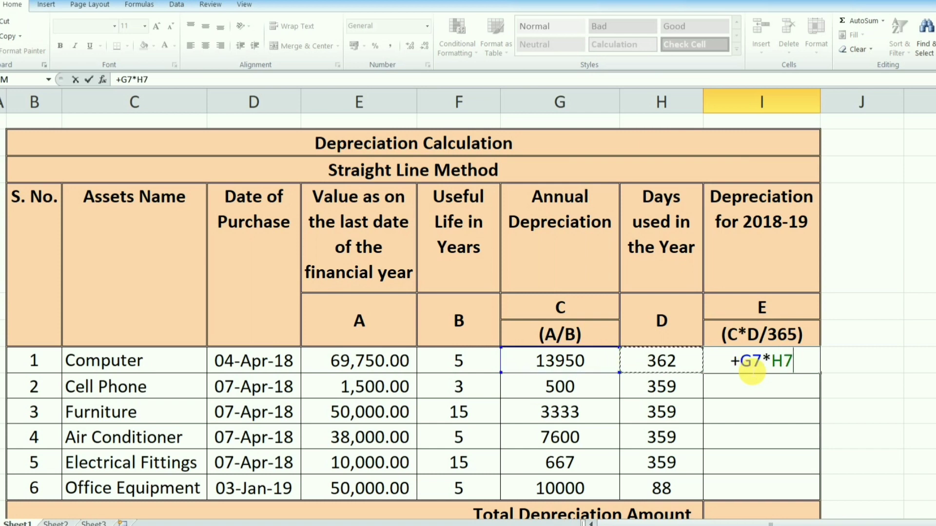
{"action": "type", "text": "/365"}
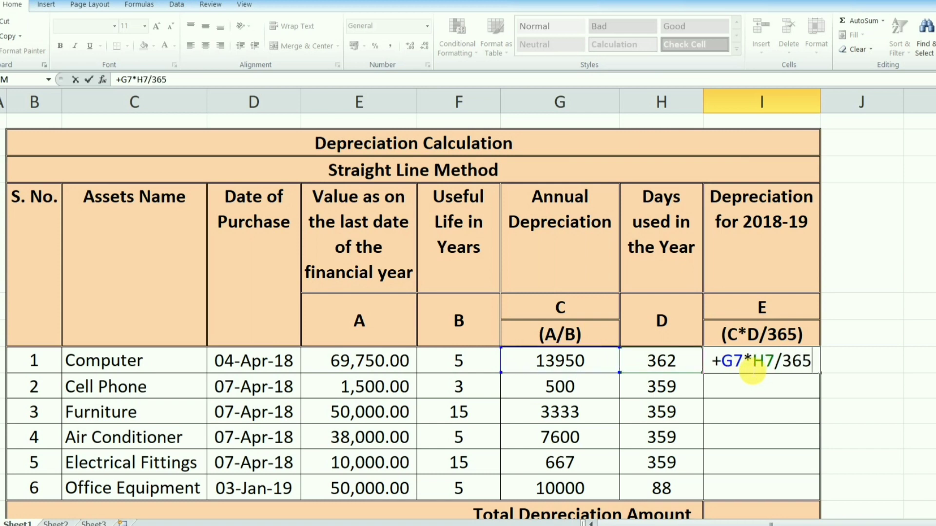
{"action": "key", "text": "Return"}
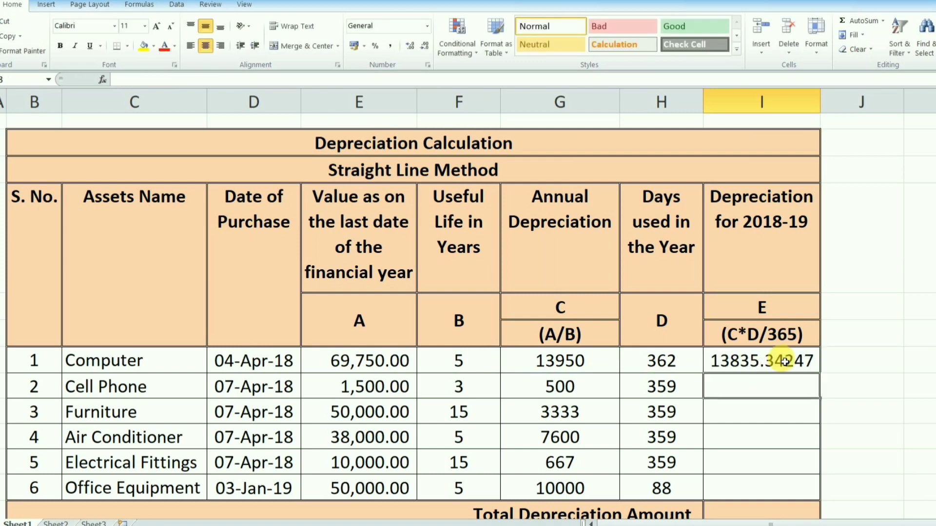
Calculate the Cell Phone's 2018-19 depreciation in I8 with the formula +G8*H8/365
{"action": "type", "text": "+"}
{"action": "key", "text": "Left"}
{"action": "key", "text": "Left"}
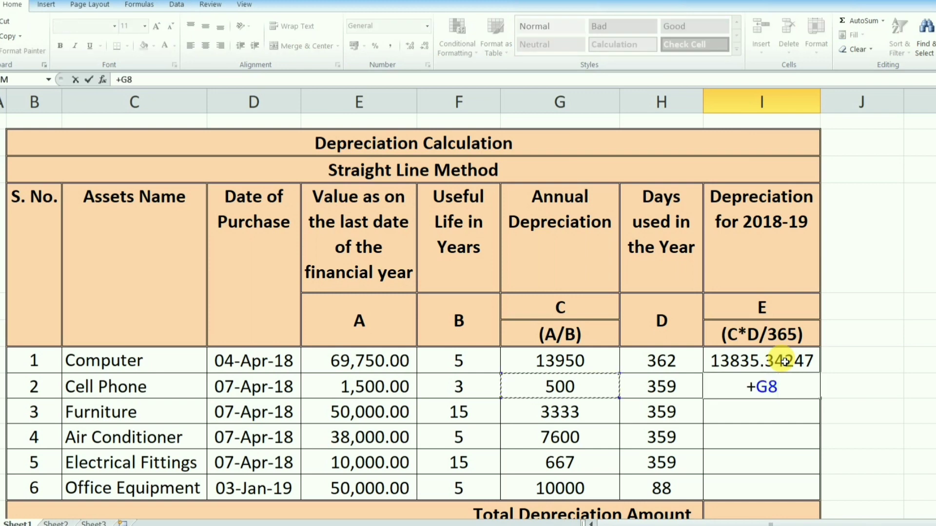
{"action": "type", "text": "*"}
{"action": "key", "text": "Left"}
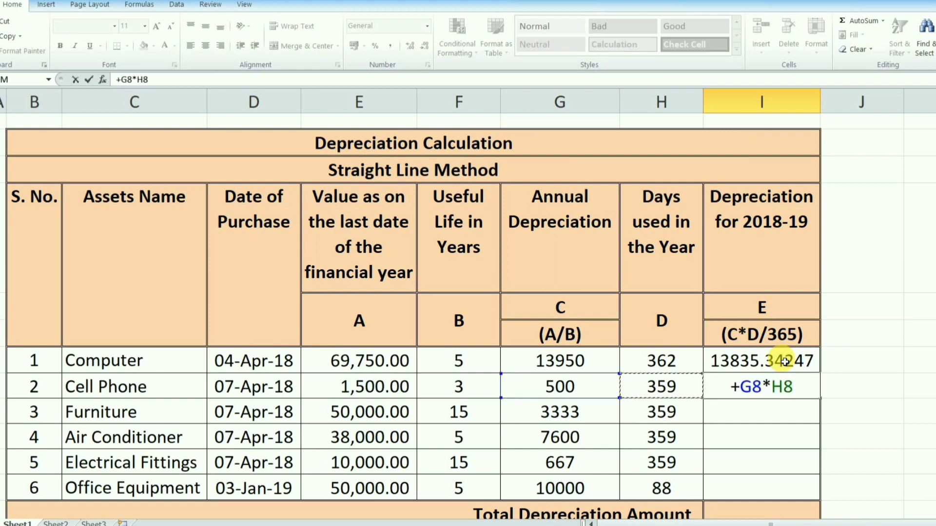
{"action": "type", "text": "/365"}
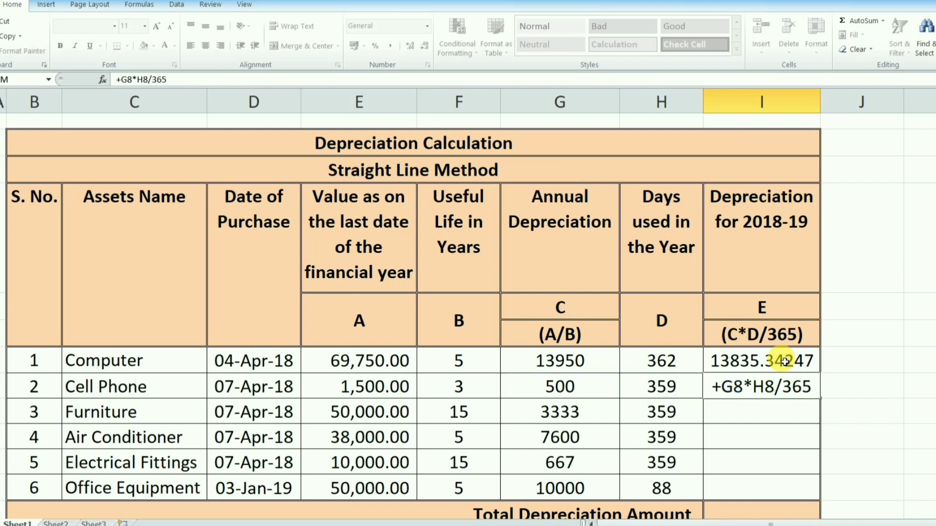
{"action": "key", "text": "Return"}
Fill the Cell Phone's depreciation formula from I8 down through I9:I12 for the remaining four assets
{"action": "left_click", "coordinate": [673, 387]}
{"action": "left_click", "coordinate": [718, 390]}
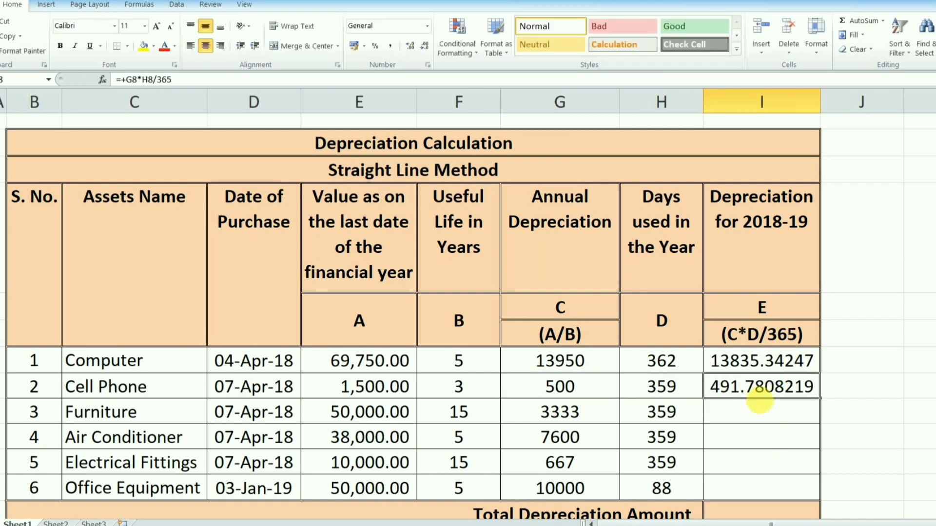
{"action": "left_click", "coordinate": [762, 414]}
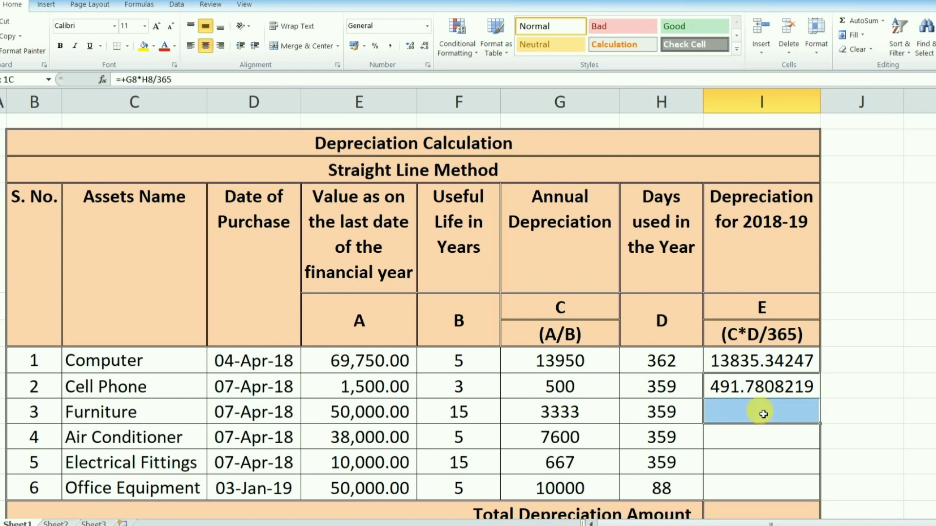
{"action": "key", "text": "shift+Down"}
{"action": "key", "text": "shift+Down"}
{"action": "key", "text": "shift+Down"}
{"action": "key", "text": "ctrl+d"}
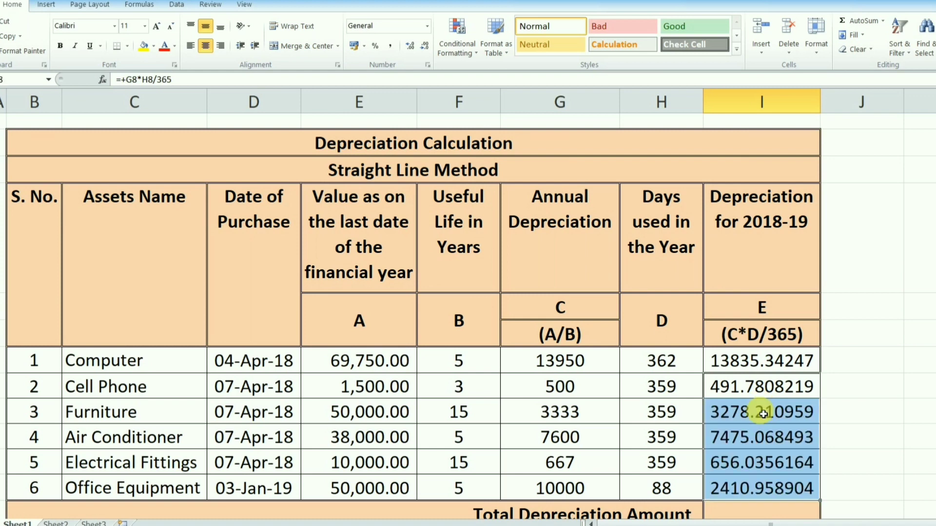
{"action": "left_click", "coordinate": [780, 437]}
{"action": "left_click", "coordinate": [783, 358]}
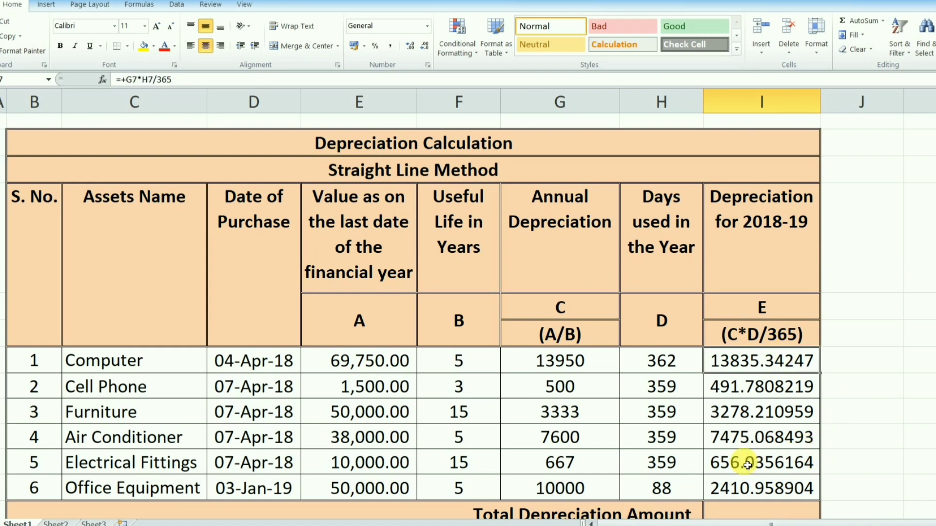
{"action": "left_click", "coordinate": [763, 360]}
{"action": "double_click", "coordinate": [763, 361]}
{"action": "left_click", "coordinate": [763, 411]}
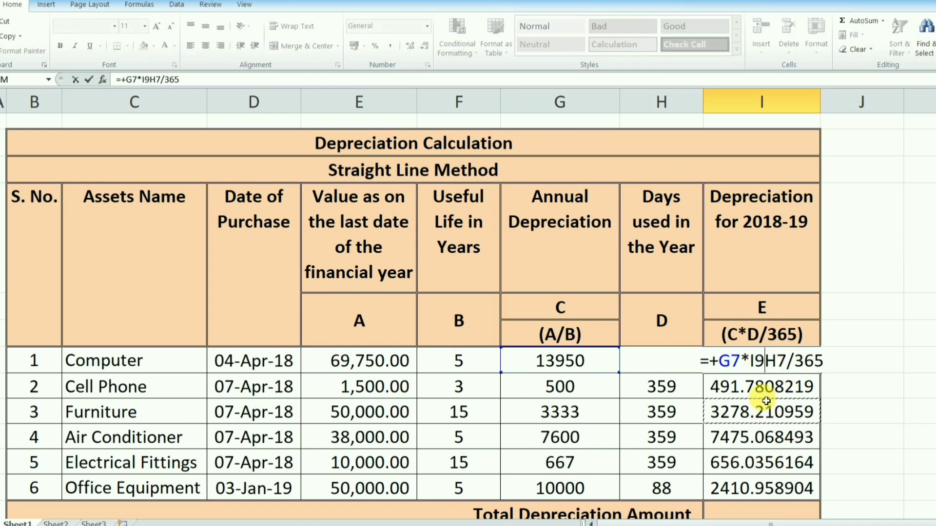
{"action": "left_click", "coordinate": [875, 378]}
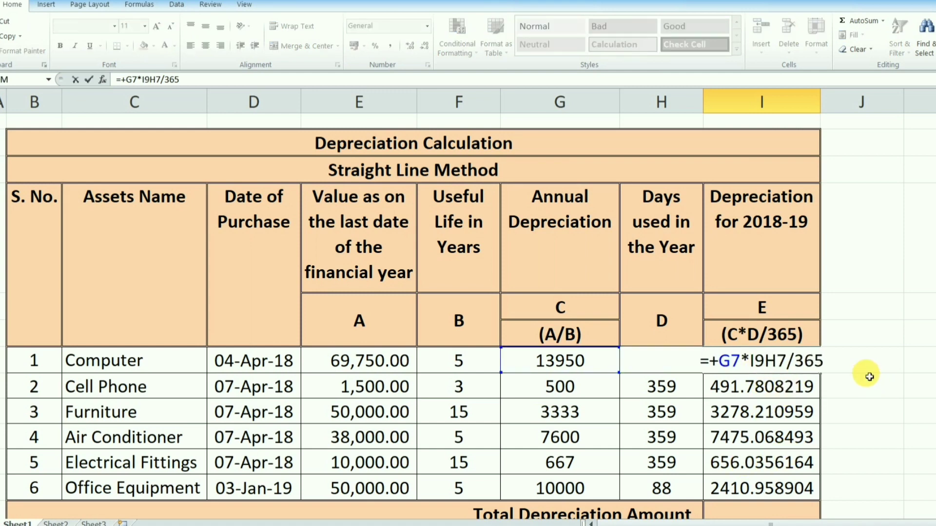
{"action": "key", "text": "Escape"}
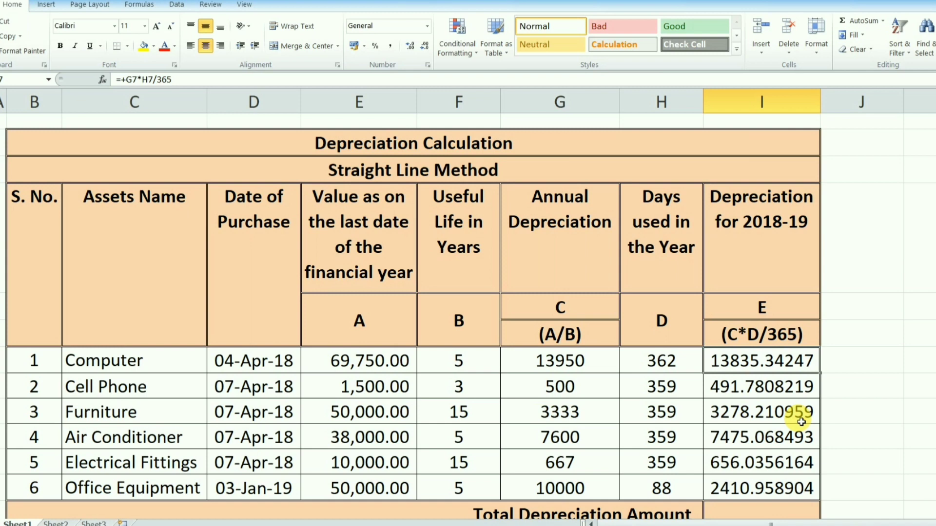
Replace the 2018-19 depreciation formulas in I7:I12 with the whole amounts 13835, 492, 3279, 7475, 656 and 2411
{"action": "type", "text": "13835"}
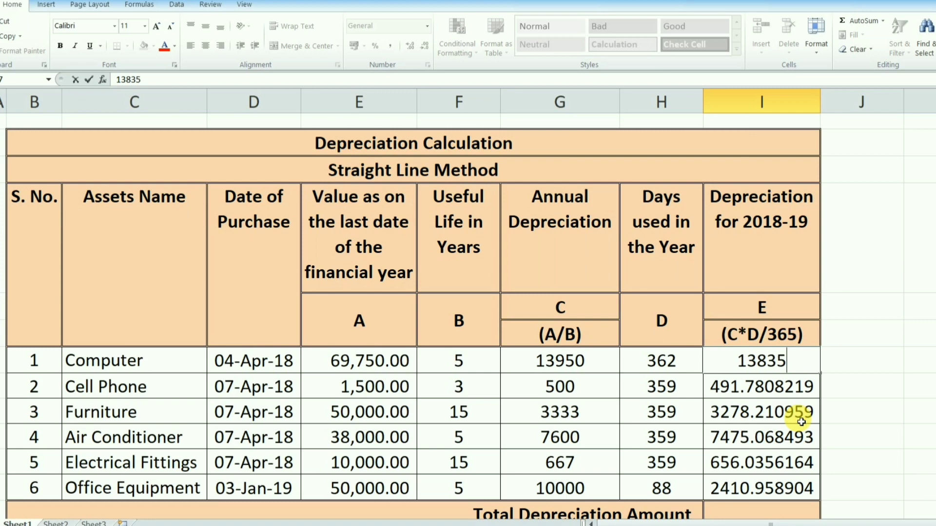
{"action": "key", "text": "Return"}
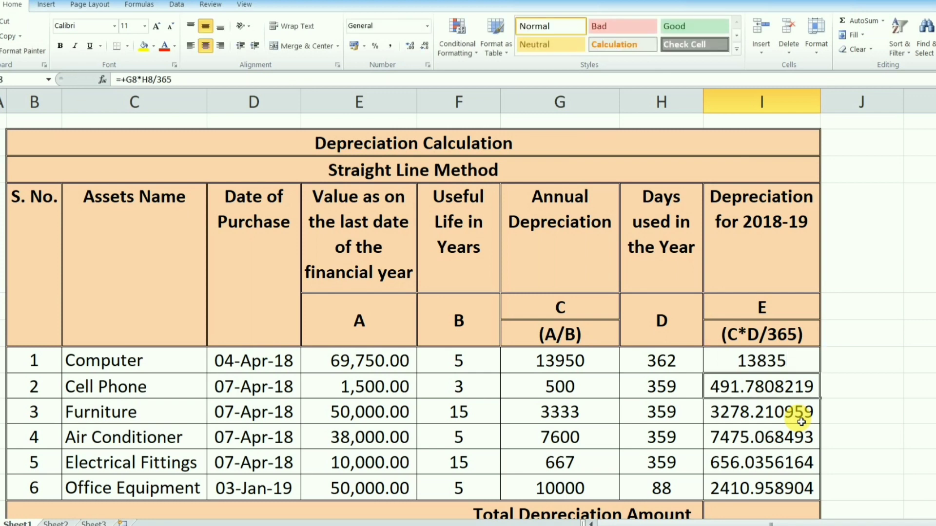
{"action": "type", "text": "492"}
{"action": "key", "text": "Return"}
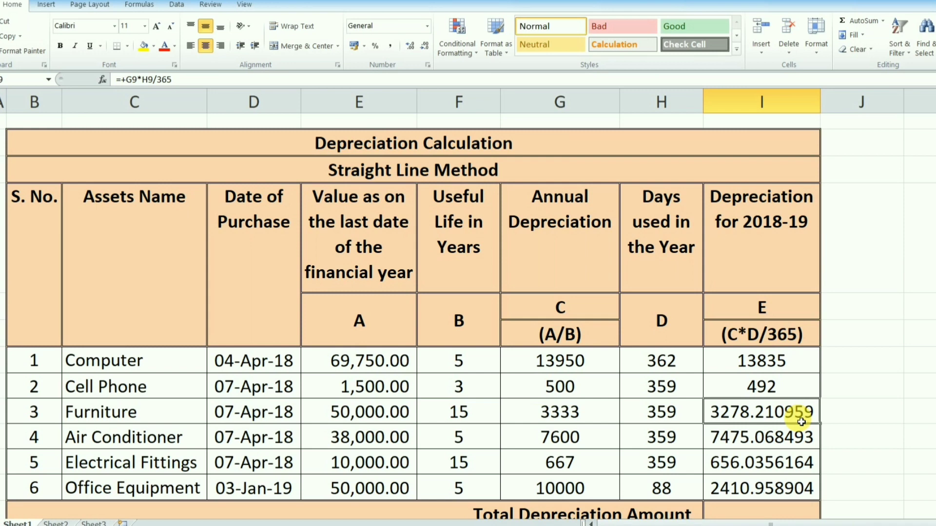
{"action": "type", "text": "3279"}
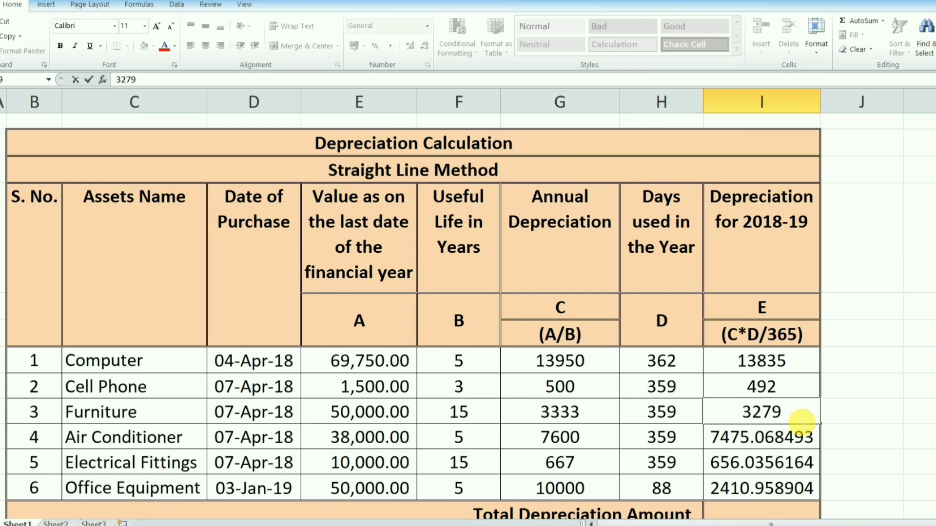
{"action": "key", "text": "Return"}
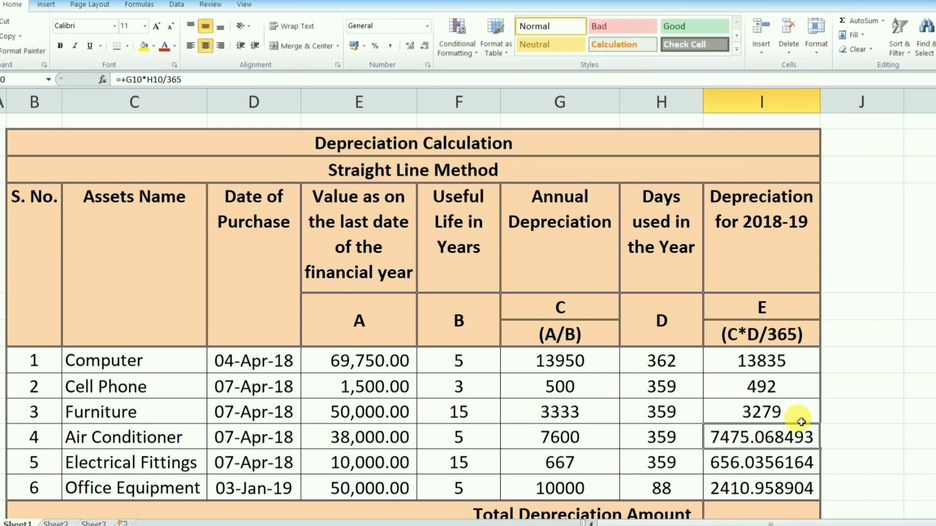
{"action": "type", "text": "7475"}
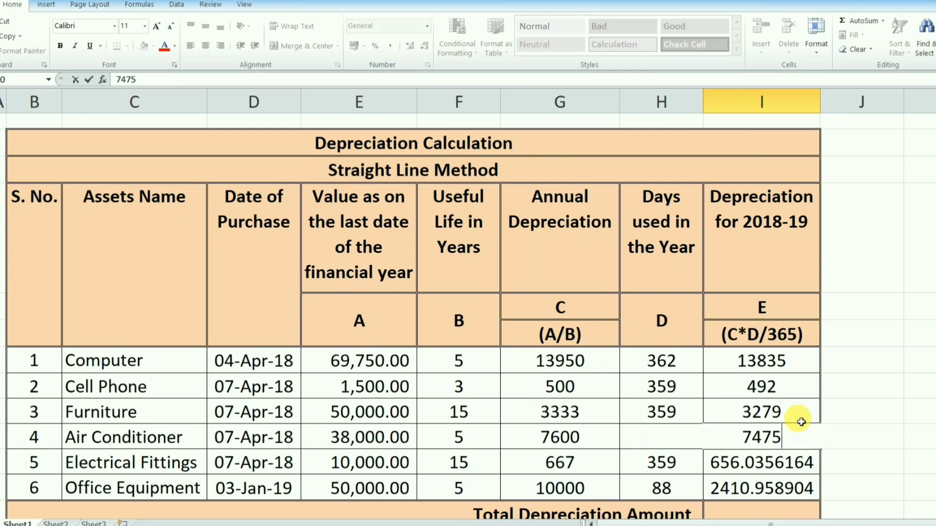
{"action": "key", "text": "Return"}
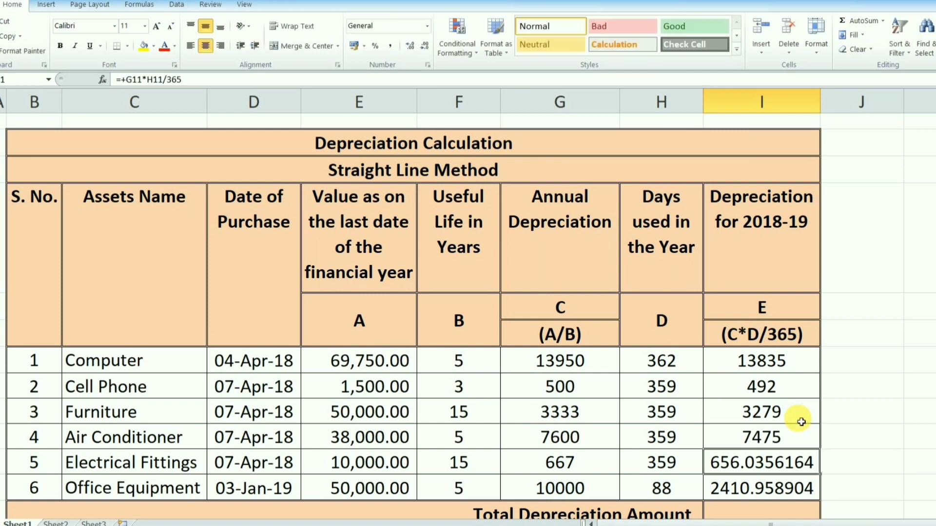
{"action": "type", "text": "656"}
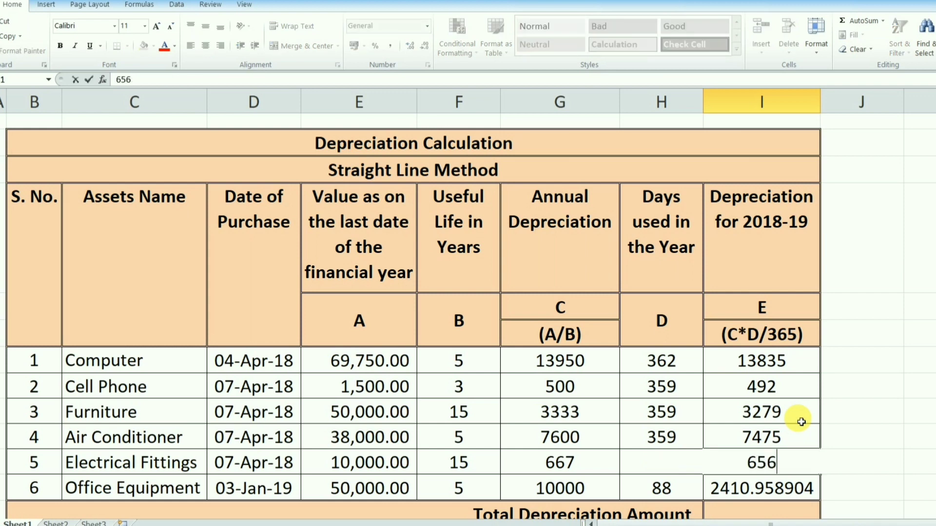
{"action": "key", "text": "Return"}
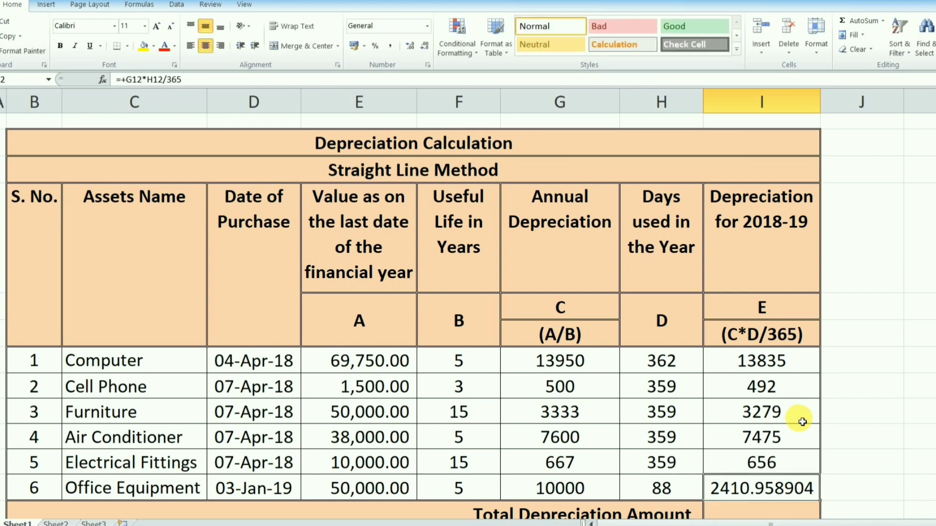
{"action": "type", "text": "2411"}
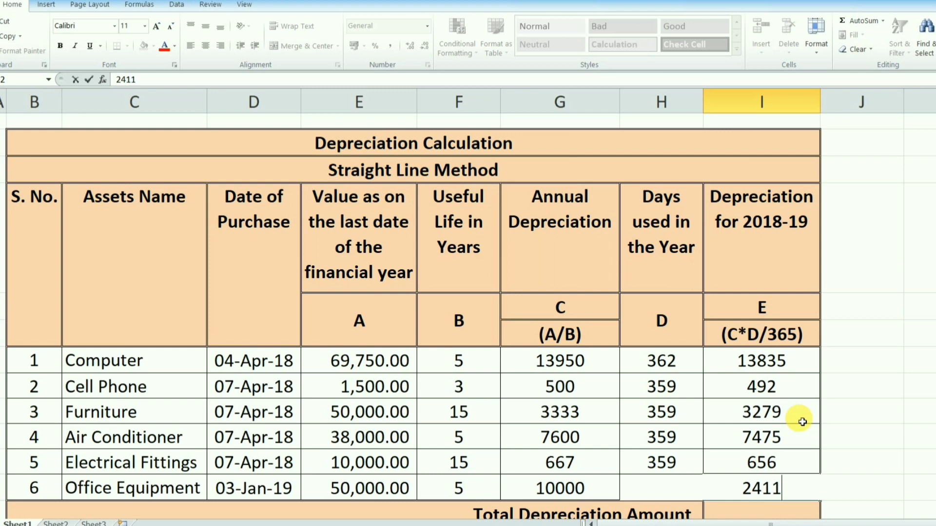
{"action": "key", "text": "Return"}
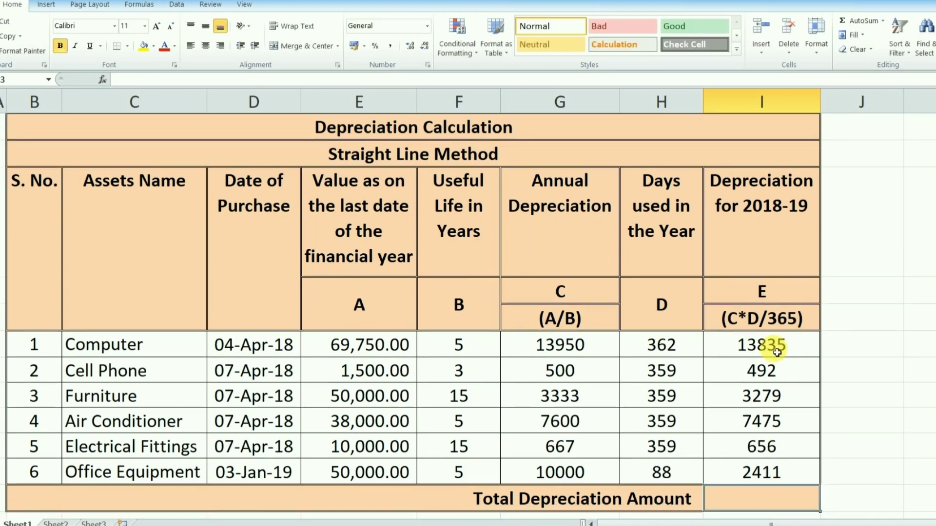
Highlight the Computer's name in C7 and its 2018-19 depreciation in I7 with a dark olive green fill
{"action": "left_click", "coordinate": [775, 347]}
{"action": "left_click", "coordinate": [167, 361]}
{"action": "left_click", "coordinate": [178, 347]}
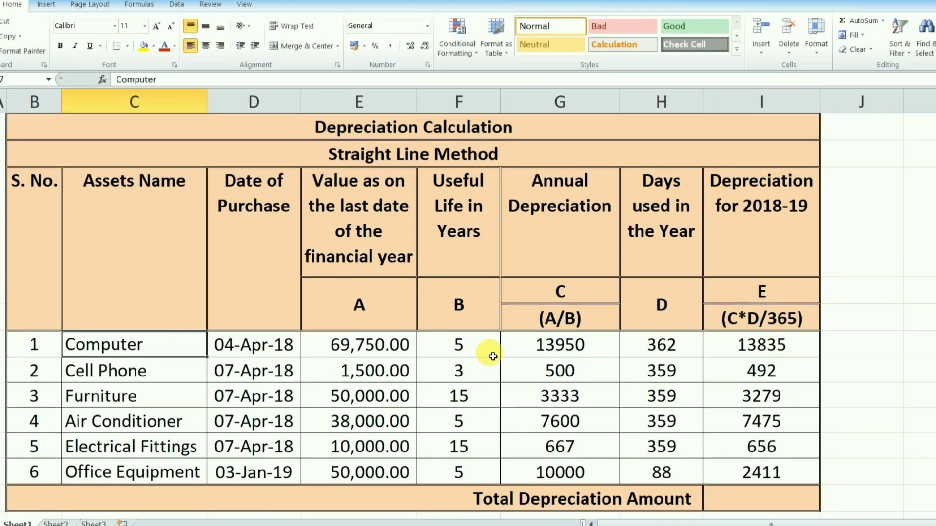
{"action": "left_click", "coordinate": [725, 341]}
{"action": "left_click", "coordinate": [182, 347]}
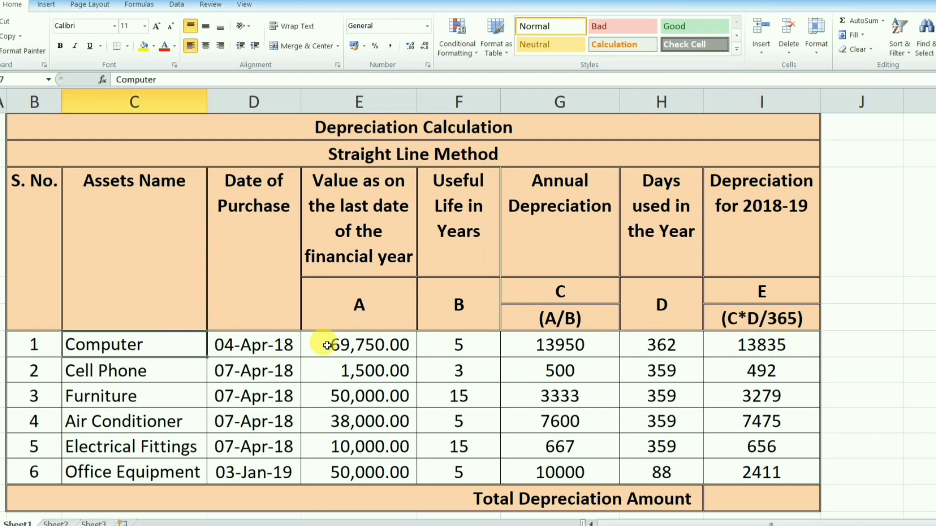
{"action": "left_click", "coordinate": [741, 347], "text": "ctrl"}
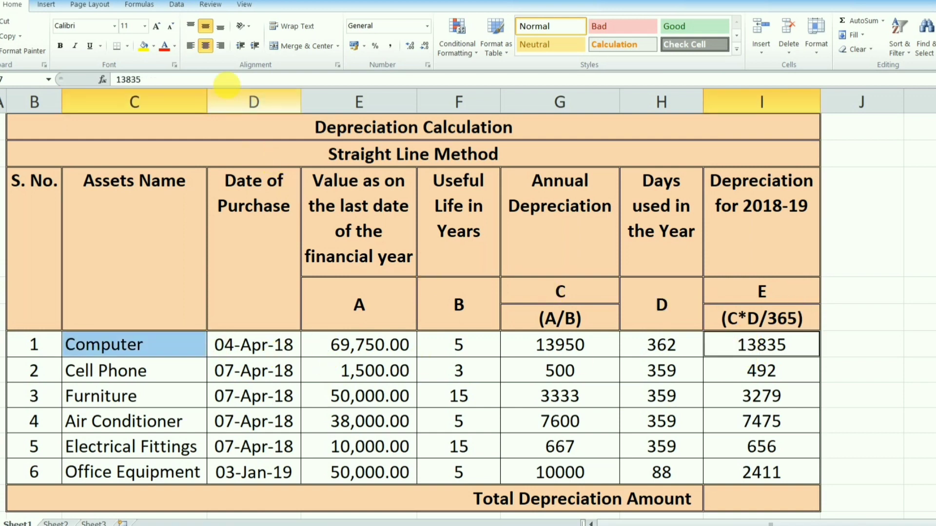
{"action": "left_click", "coordinate": [154, 46]}
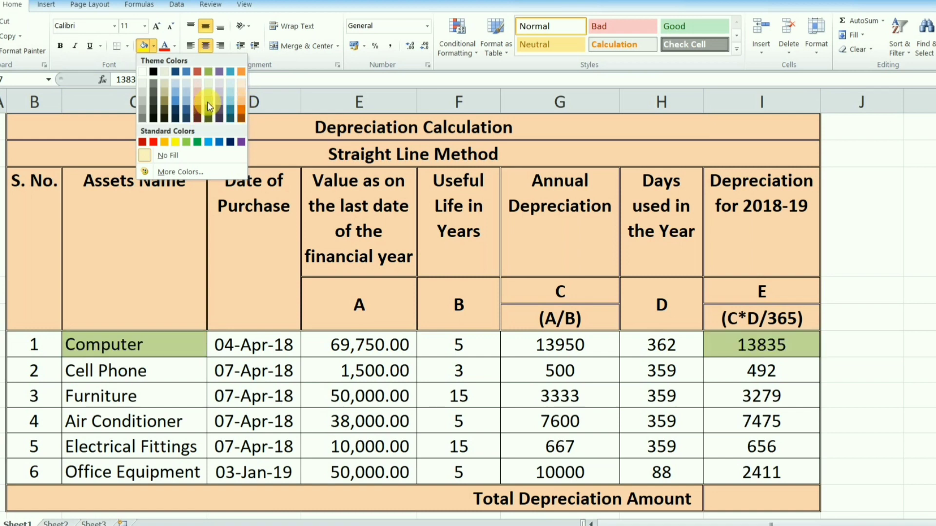
{"action": "left_click", "coordinate": [209, 116]}
{"action": "left_click", "coordinate": [872, 355]}
Calculate the Total Depreciation Amount in I13 with the formula =SUM(I7:I12)
{"action": "left_click", "coordinate": [777, 340]}
{"action": "left_click", "coordinate": [147, 381]}
{"action": "left_click", "coordinate": [762, 365]}
{"action": "left_click", "coordinate": [780, 501]}
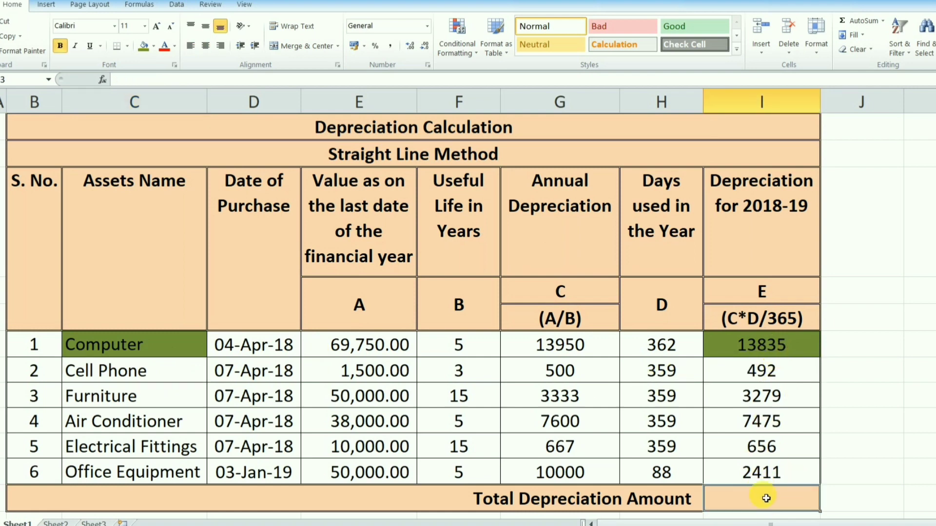
{"action": "key", "text": "alt+equal"}
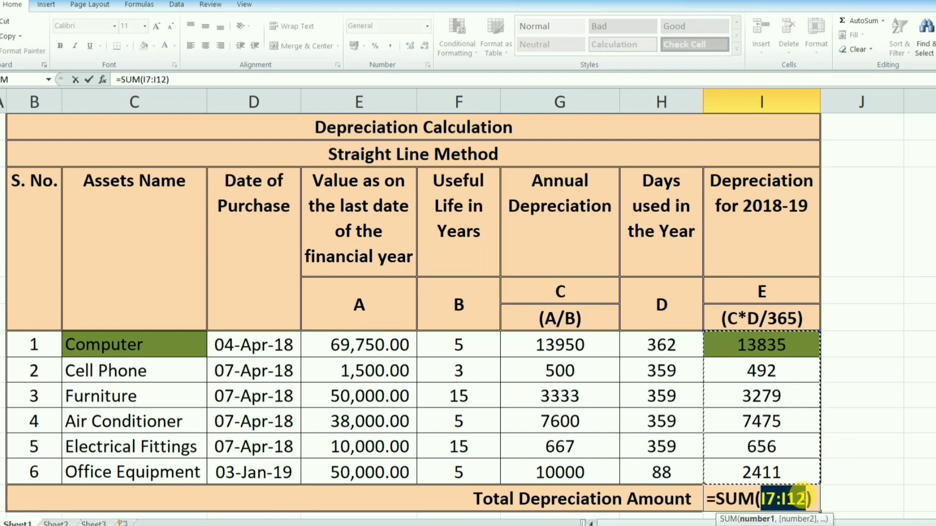
{"action": "key", "text": "Return"}
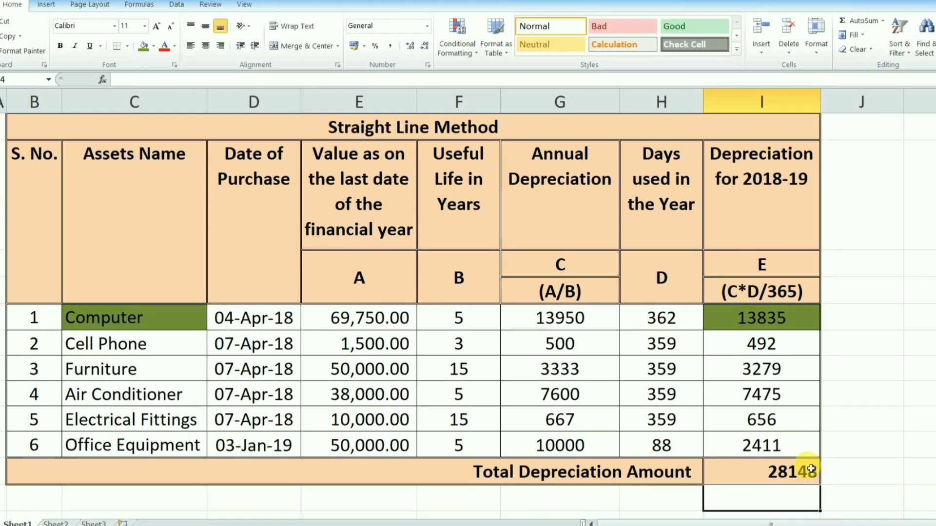
Centre the Total Depreciation Amount in I13 both horizontally and vertically
{"action": "left_click", "coordinate": [802, 472]}
{"action": "left_click", "coordinate": [205, 45]}
{"action": "left_click", "coordinate": [205, 26]}
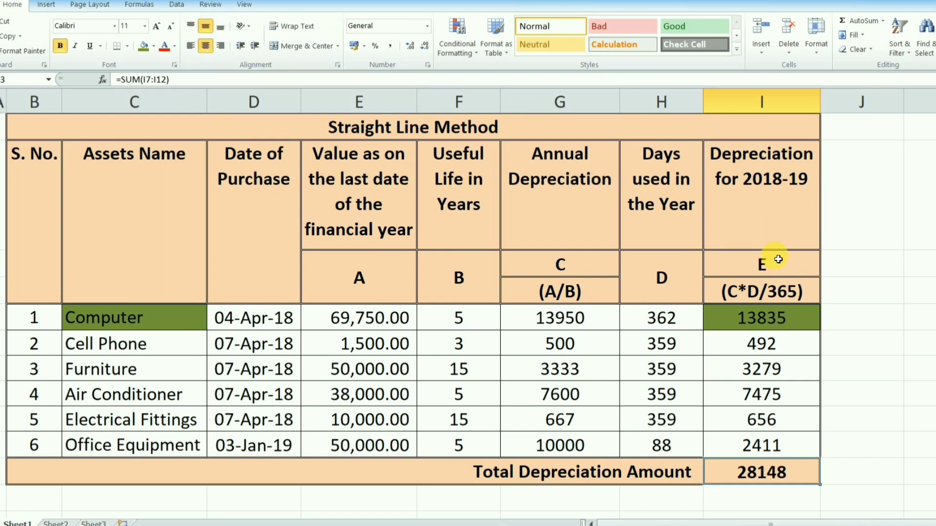
Review the completed depreciation table, including the total in I13 and the highlighted Computer entry
{"action": "left_click", "coordinate": [855, 463]}
{"action": "scroll", "coordinate": [861, 468], "scroll_direction": "up", "scroll_amount": 1}
{"action": "scroll", "coordinate": [863, 471], "scroll_direction": "down", "scroll_amount": 1}
{"action": "scroll", "coordinate": [863, 471], "scroll_direction": "up", "scroll_amount": 1}
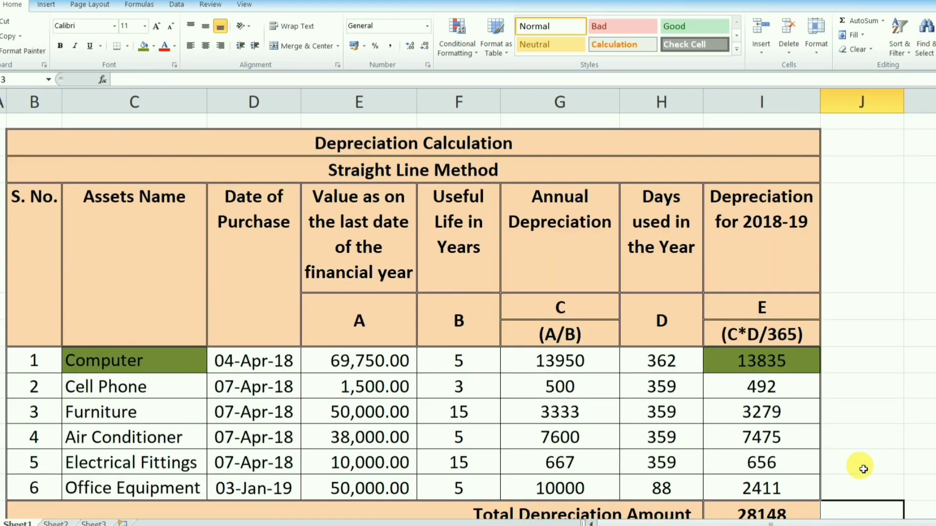
{"action": "scroll", "coordinate": [862, 468], "scroll_direction": "down", "scroll_amount": 1}
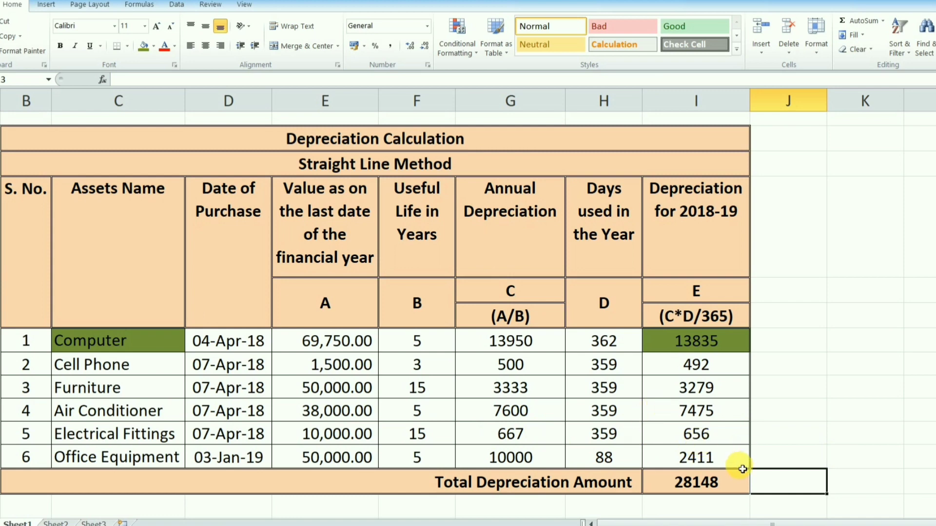
{"action": "left_click", "coordinate": [716, 487]}
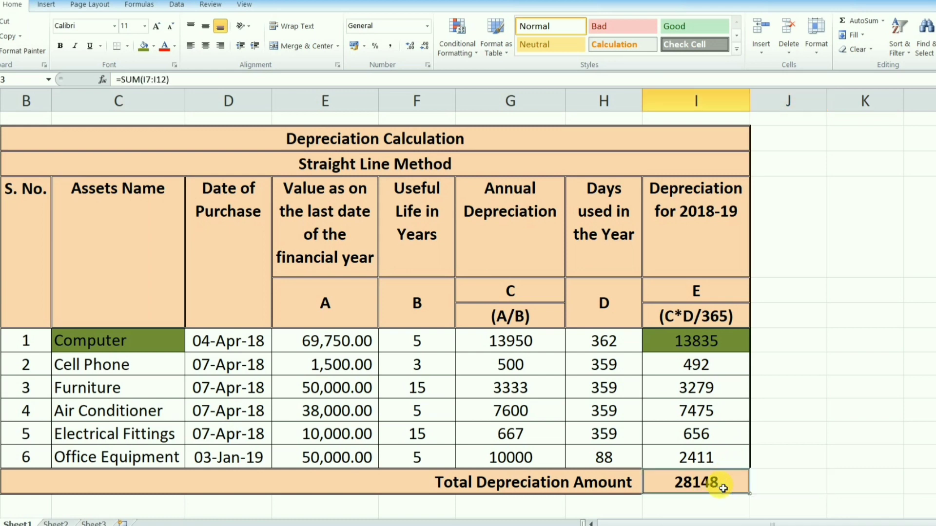
{"action": "left_click", "coordinate": [650, 344]}
{"action": "left_click", "coordinate": [146, 343]}
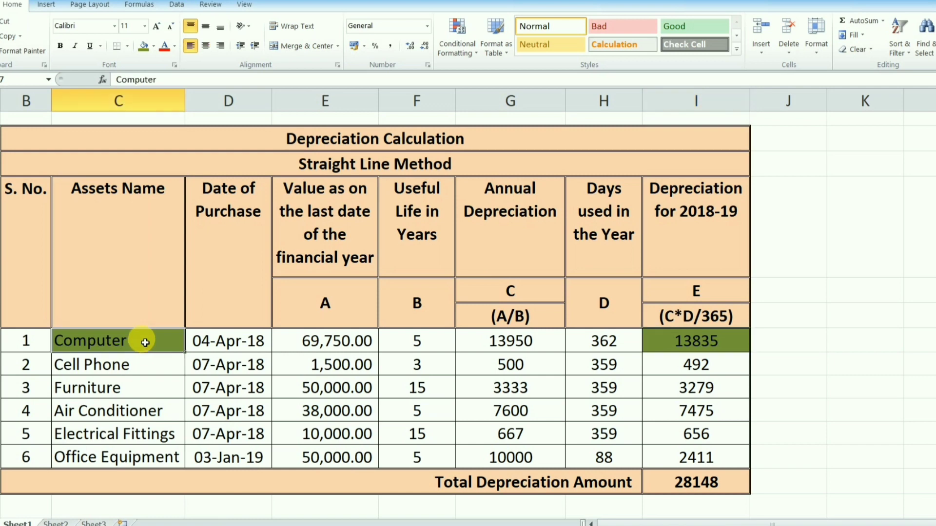
{"action": "key", "text": "super"}
{"action": "key", "text": "Escape"}
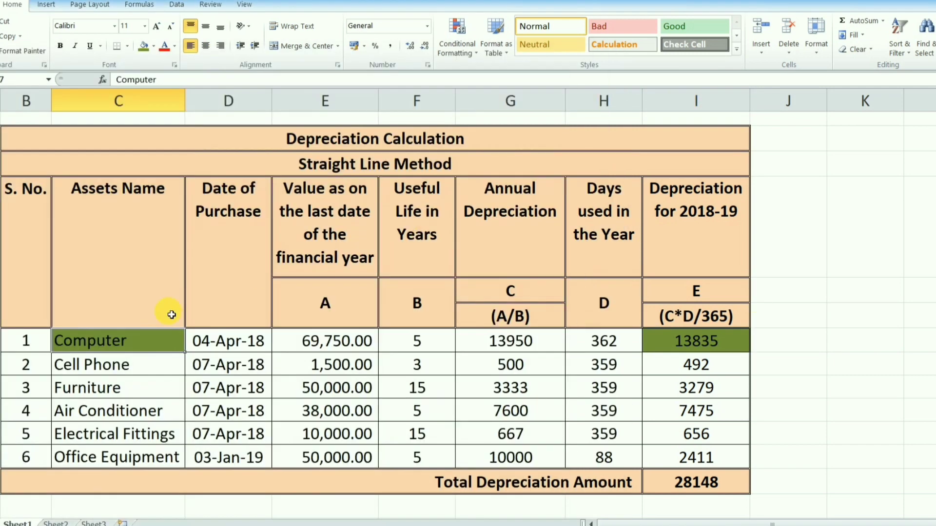
Remove the fill colour from the Computer row, C7:I7
{"action": "left_click", "coordinate": [658, 340]}
{"action": "left_click", "coordinate": [152, 344], "text": "shift"}
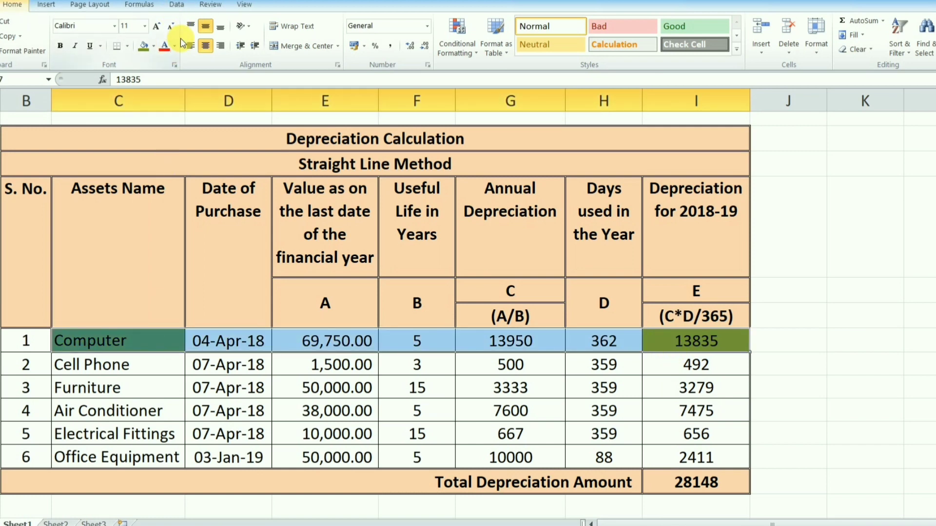
{"action": "left_click", "coordinate": [154, 46]}
{"action": "left_click", "coordinate": [161, 161]}
{"action": "left_click", "coordinate": [449, 418]}
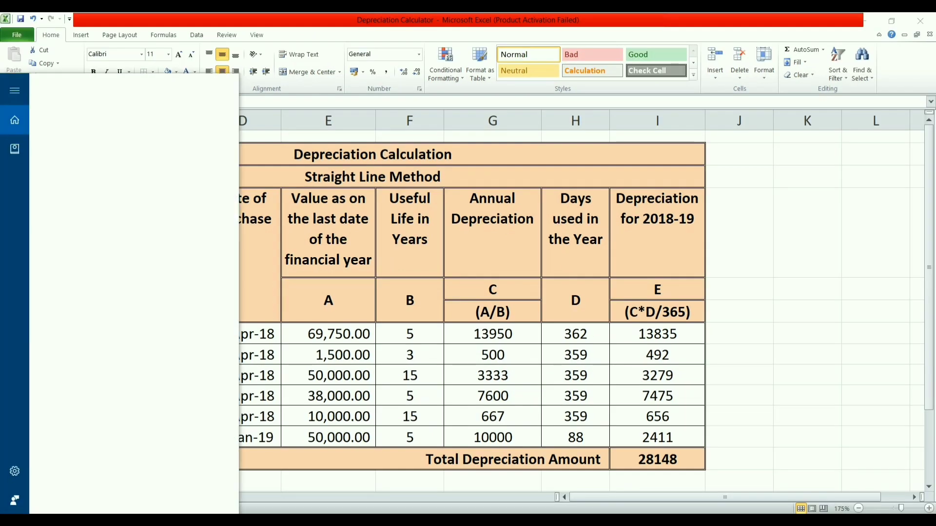
Open a blank Notepad document and maximize its window
{"action": "type", "text": "note"}
{"action": "key", "text": "Return"}
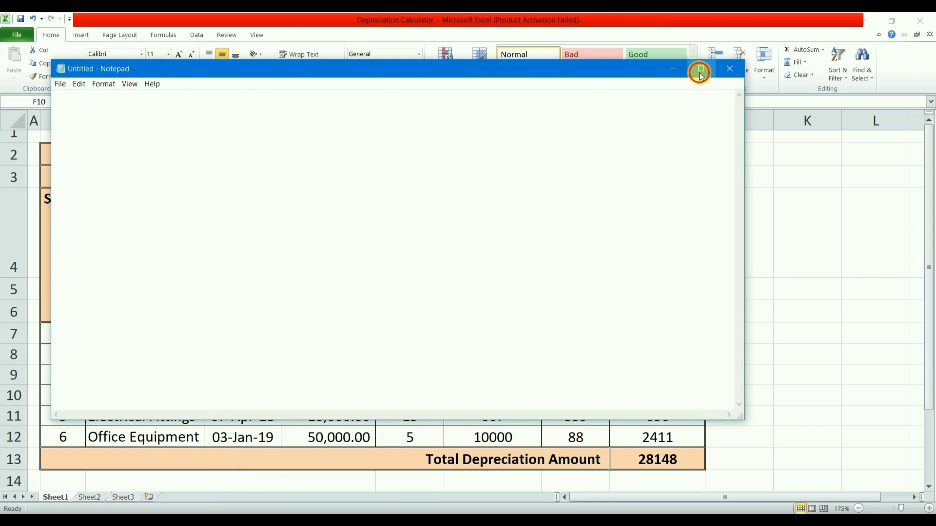
{"action": "left_click", "coordinate": [701, 73]}
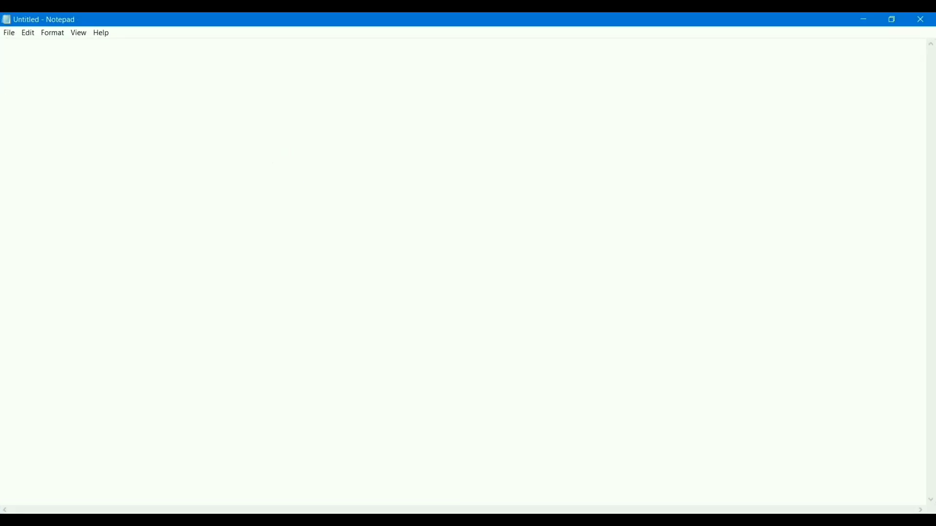
Write the debit line "Computer Ac DR ***" for the computer purchase entry in the blank Notepad document
{"action": "key", "text": "alt+Tab"}
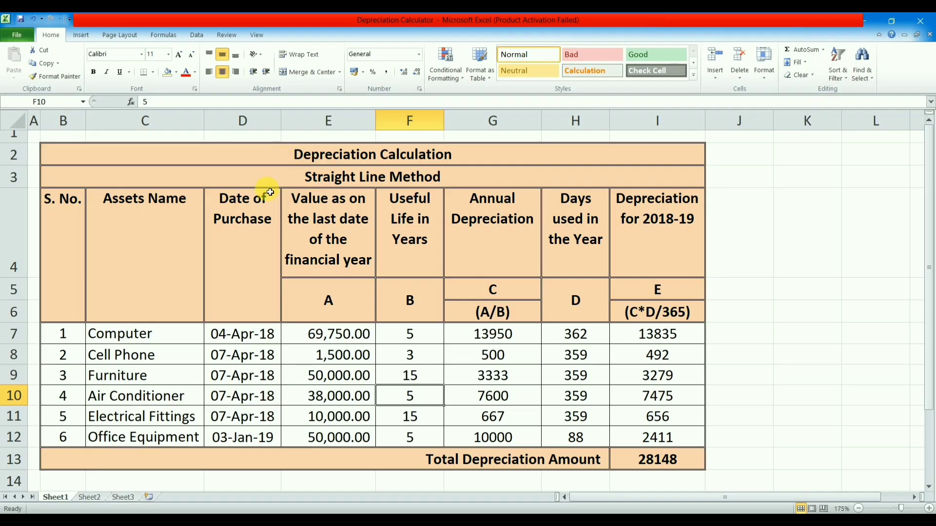
{"action": "key", "text": "alt+Tab"}
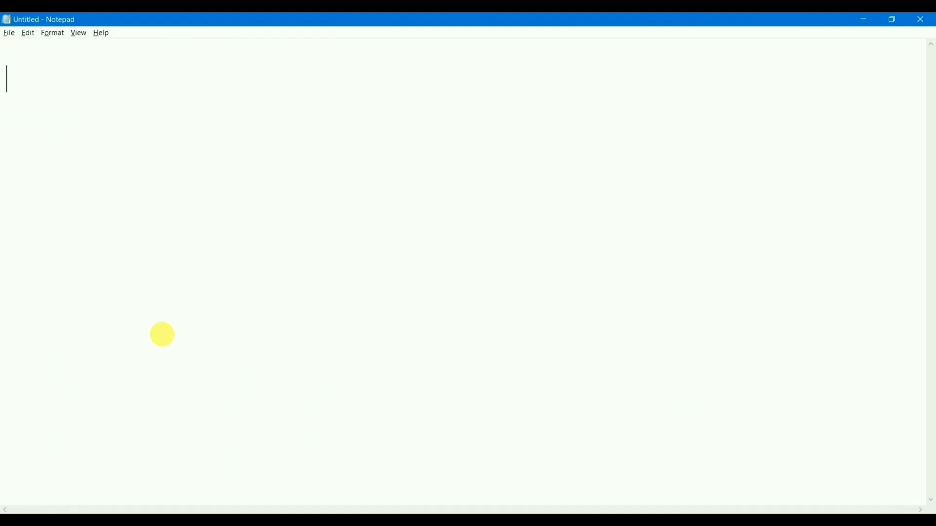
{"action": "type", "text": "Computer Ac"}
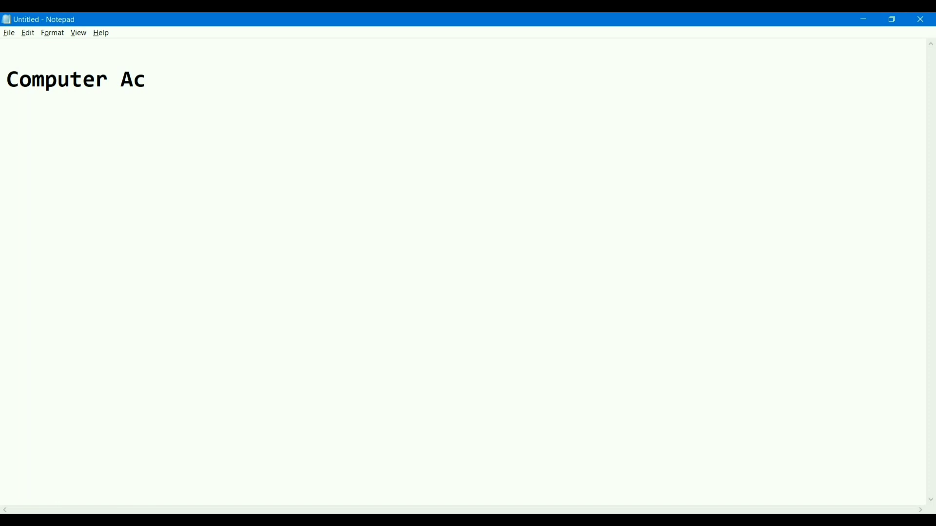
{"action": "type", "text": "    DR ****"}
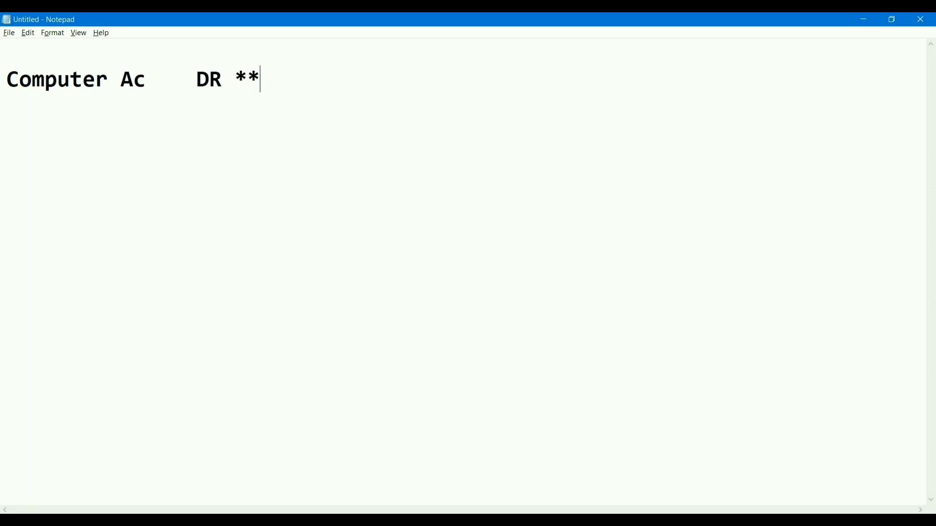
{"action": "key", "text": "BackSpace"}
Add the credit line "to Cash AC ***" beneath the Computer Ac debit line
{"action": "key", "text": "Return"}
{"action": "type", "text": "to Cash Ac"}
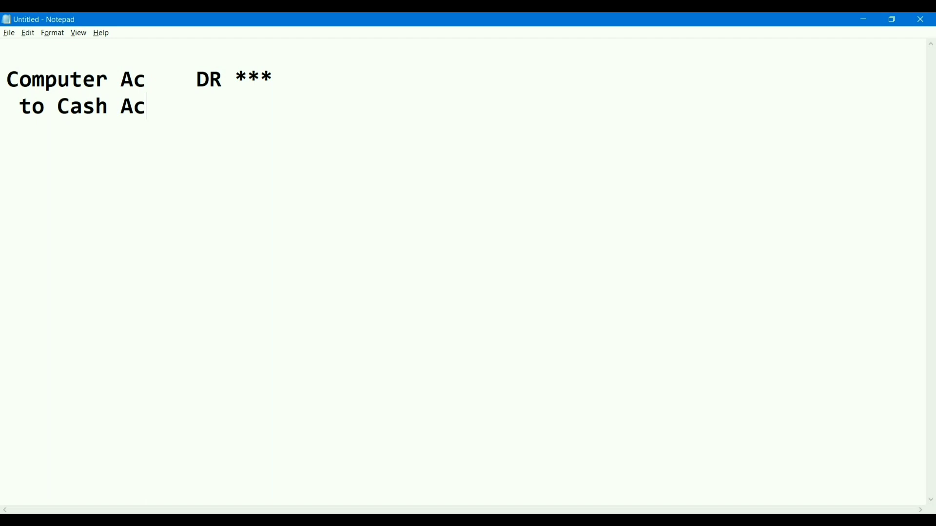
{"action": "key", "text": "BackSpace"}
{"action": "type", "text": "C"}
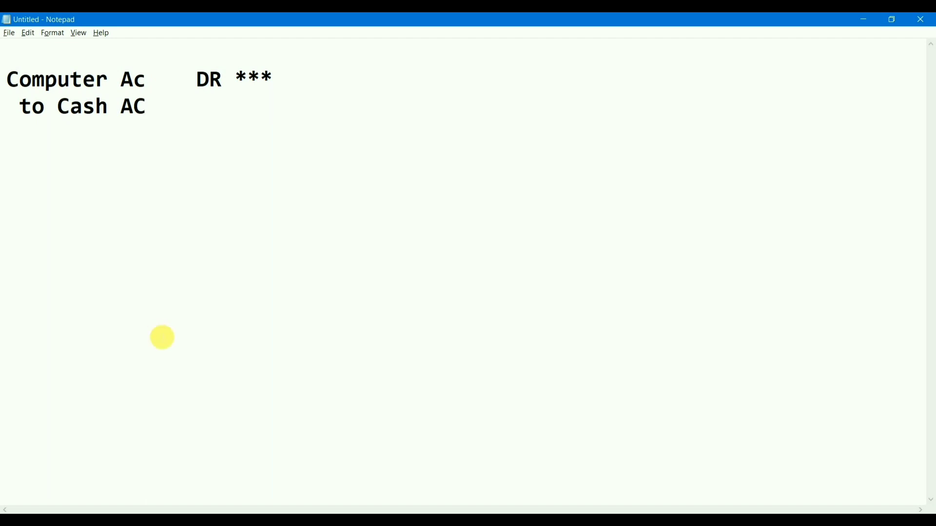
{"action": "type", "text": "          ***"}
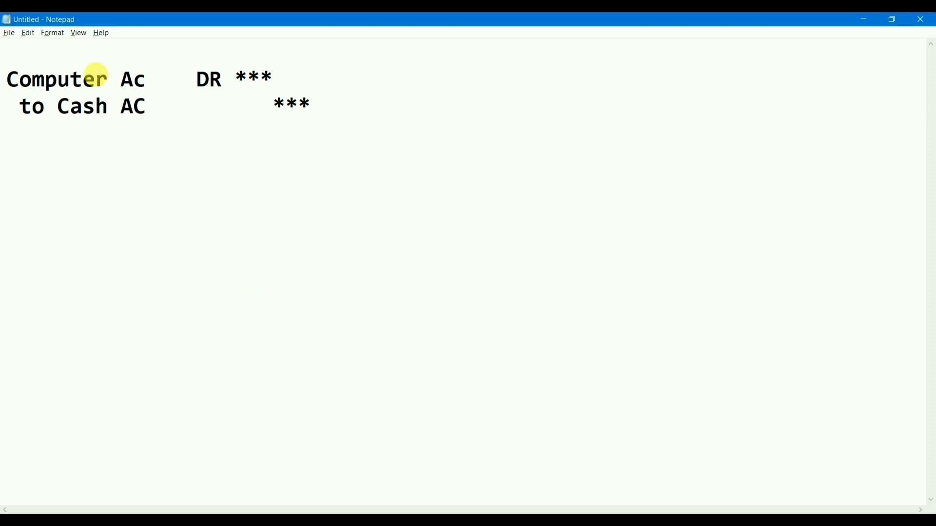
Start a second journal entry below a blank line with the text "Depreciation Exp"
{"action": "left_click_drag", "start_coordinate": [163, 80], "coordinate": [44, 67]}
{"action": "left_click", "coordinate": [123, 203]}
{"action": "left_click", "coordinate": [403, 117]}
{"action": "key", "text": "Return"}
{"action": "key", "text": "Return"}
{"action": "type", "text": "DE"}
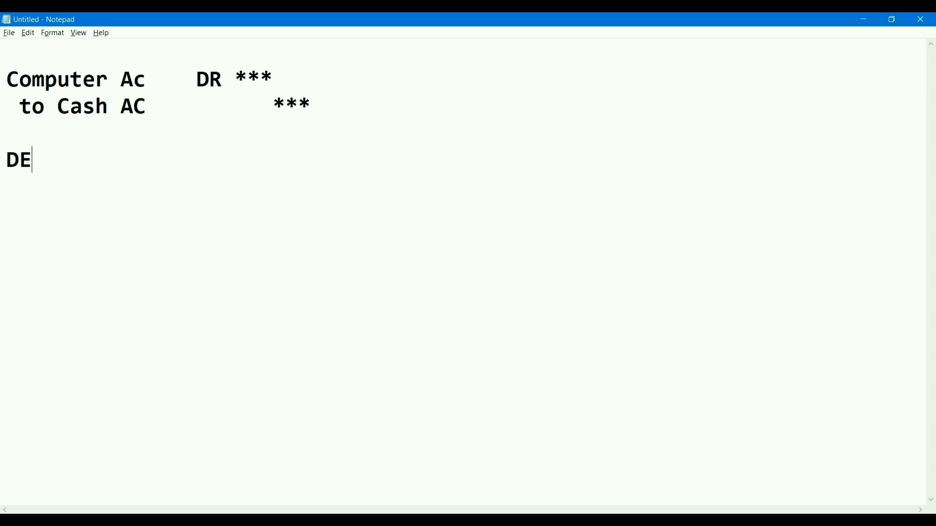
{"action": "key", "text": "BackSpace"}
{"action": "type", "text": "r"}
{"action": "key", "text": "BackSpace"}
{"action": "type", "text": "er"}
{"action": "key", "text": "BackSpace"}
{"action": "type", "text": "pre"}
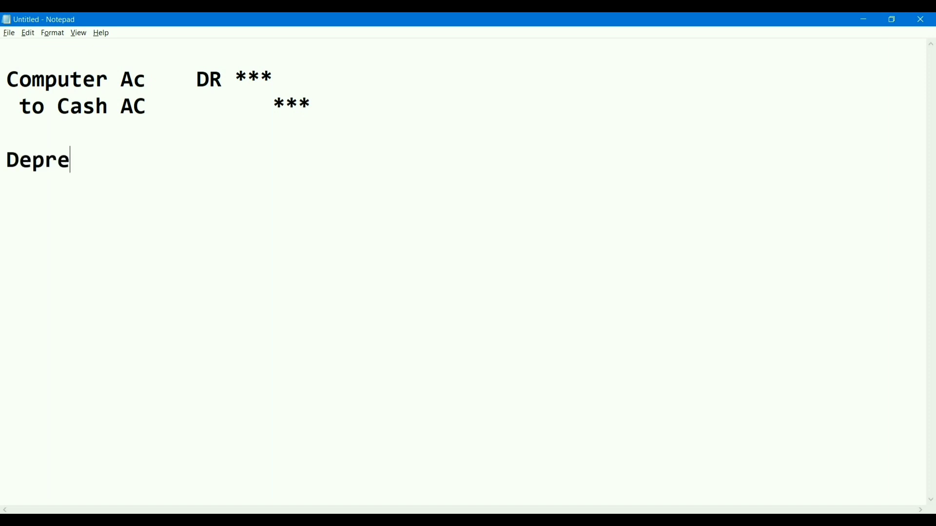
{"action": "type", "text": "ciation Exp"}
Complete the Depreciation Exp line with "AC", followed by "DR" and "***" as the amount
{"action": "type", "text": "AXC"}
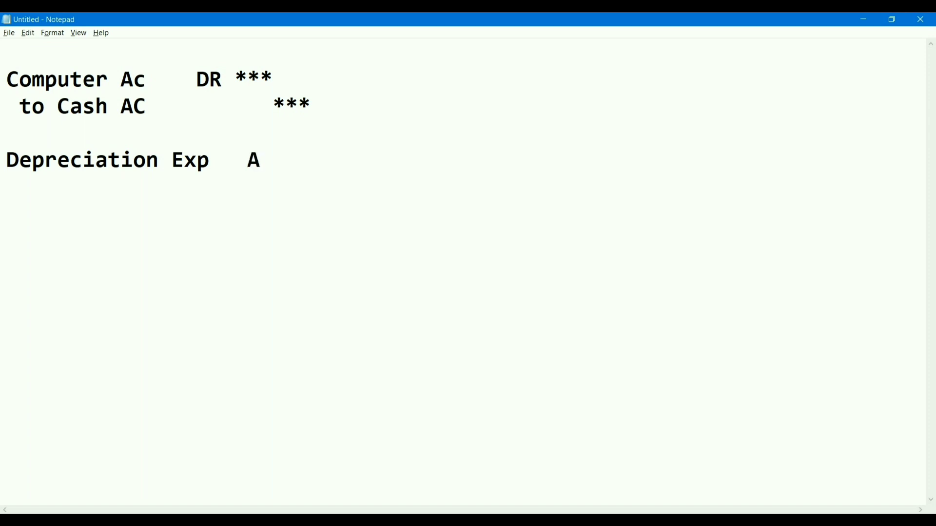
{"action": "key", "text": "BackSpace"}
{"action": "key", "text": "BackSpace"}
{"action": "key", "text": "BackSpace"}
{"action": "key", "text": "BackSpace"}
{"action": "key", "text": "BackSpace"}
{"action": "key", "text": "BackSpace"}
{"action": "type", "text": "AC       DR    ****"}
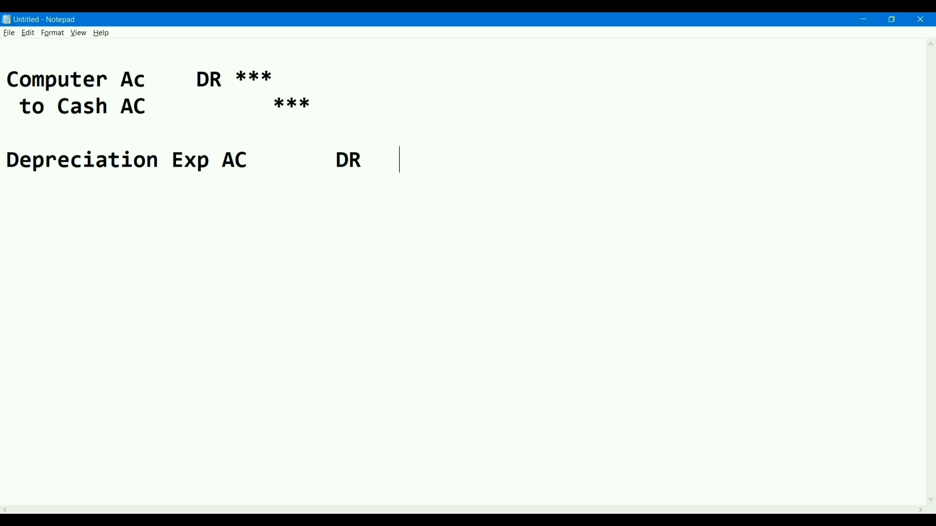
{"action": "key", "text": "BackSpace"}
Add the credit line "to Computer Ac ***" under the depreciation debit and start another line with "to"
{"action": "key", "text": "Return"}
{"action": "type", "text": "to"}
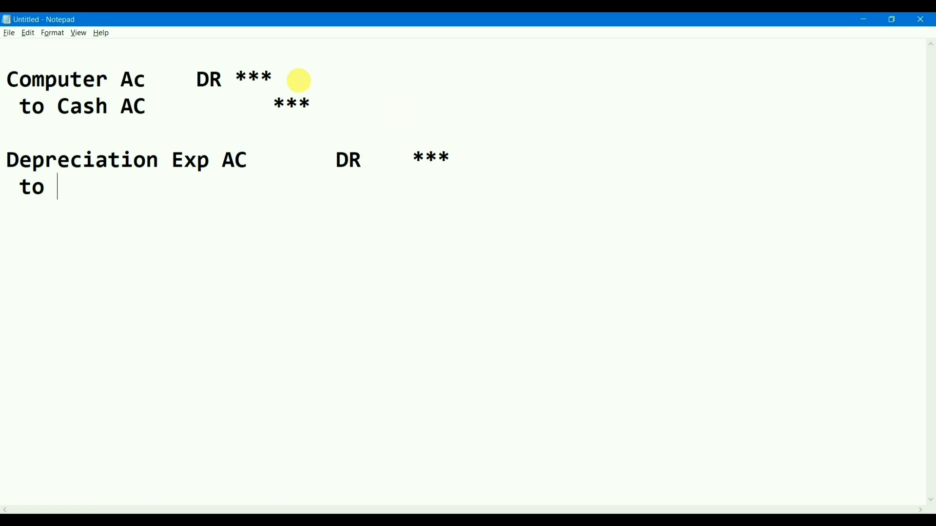
{"action": "mouse_move", "coordinate": [149, 80]}
{"action": "left_mouse_down"}
{"action": "mouse_move", "coordinate": [7, 80]}
{"action": "mouse_move", "coordinate": [149, 83]}
{"action": "left_mouse_up"}
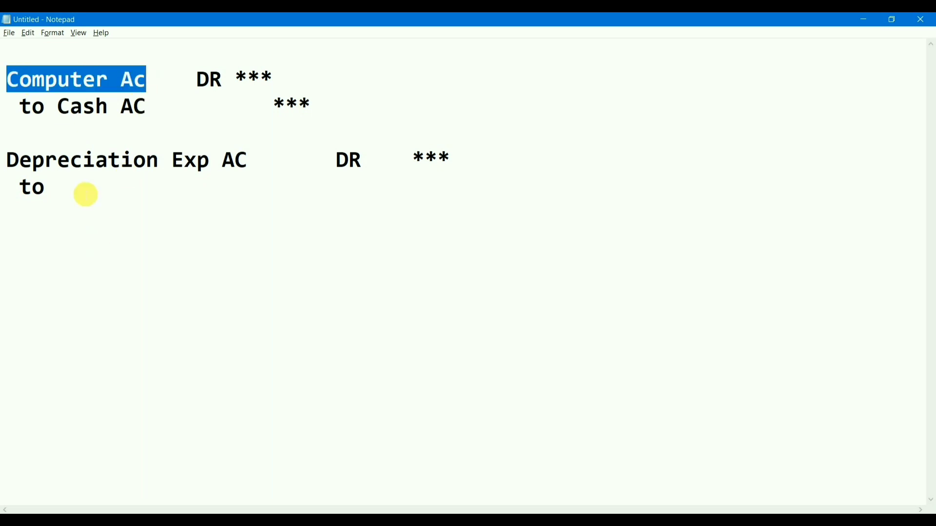
{"action": "left_click", "coordinate": [86, 193]}
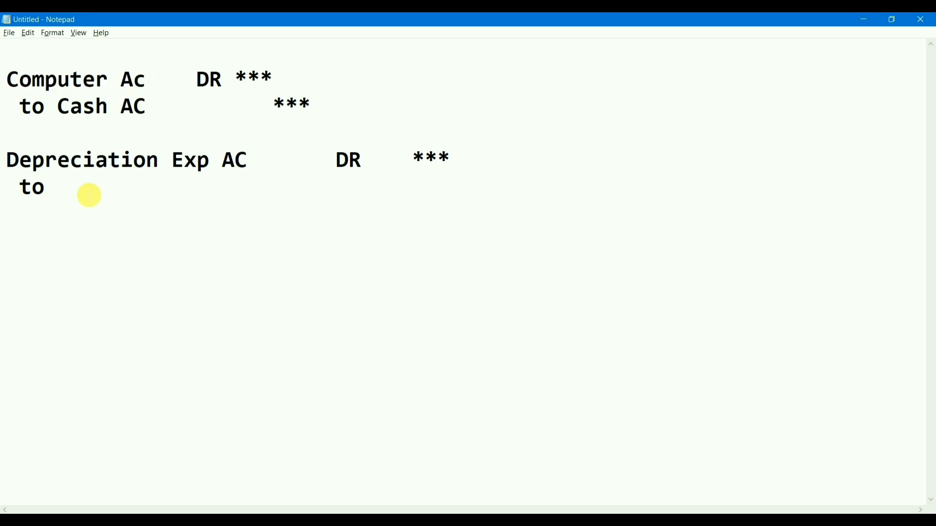
{"action": "type", "text": "Comp"}
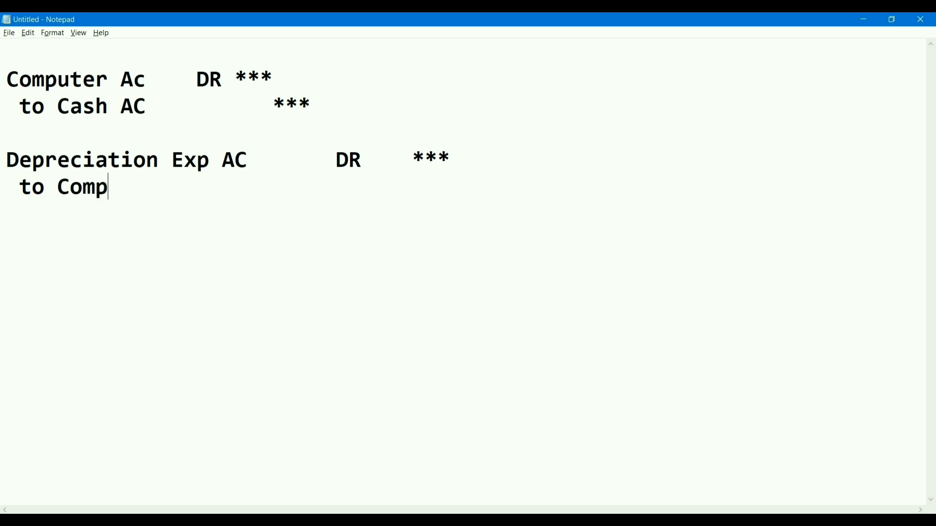
{"action": "type", "text": "uter "}
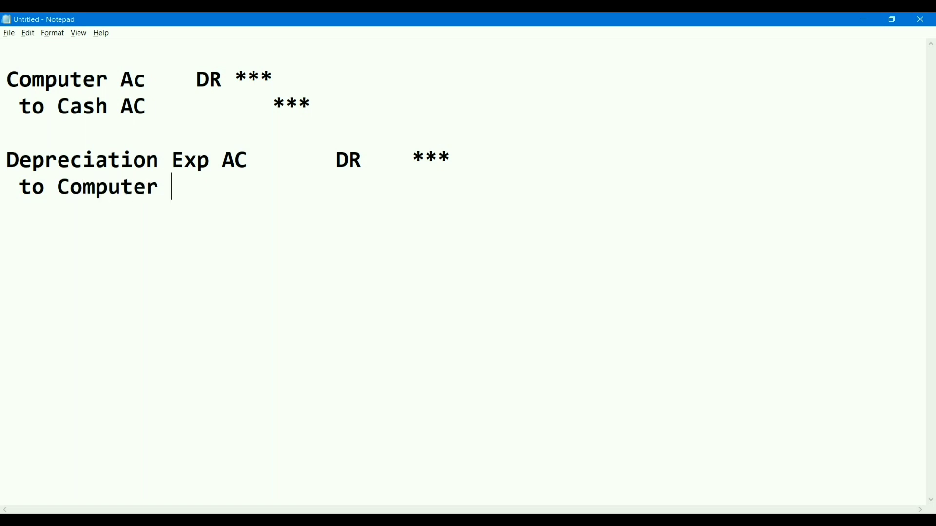
{"action": "type", "text": "Ac"}
{"action": "key", "text": "BackSpace"}
{"action": "type", "text": "****"}
{"action": "key", "text": "BackSpace"}
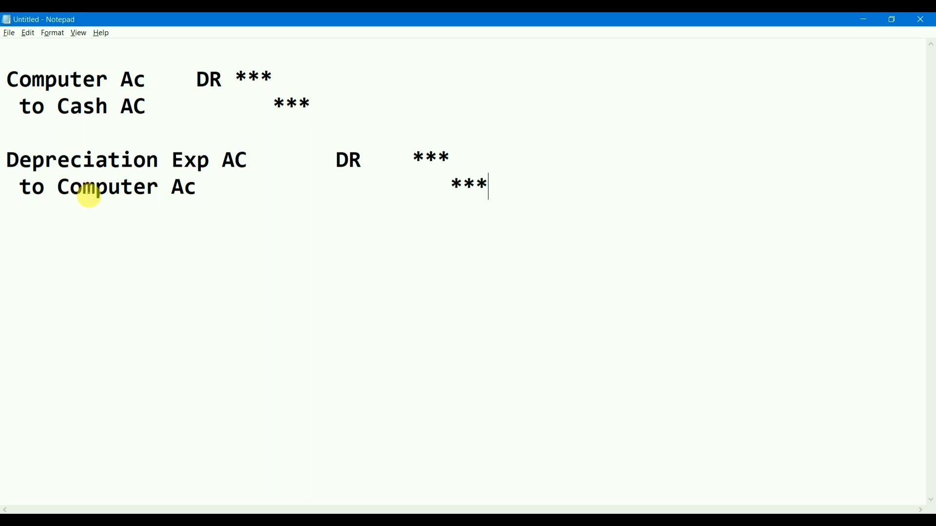
{"action": "key", "text": "Return"}
{"action": "type", "text": "to"}
Switch to Tally.ERP 9 and leave the Balance Sheet to return to the Gateway of Tally
{"action": "key", "text": "alt+Tab"}
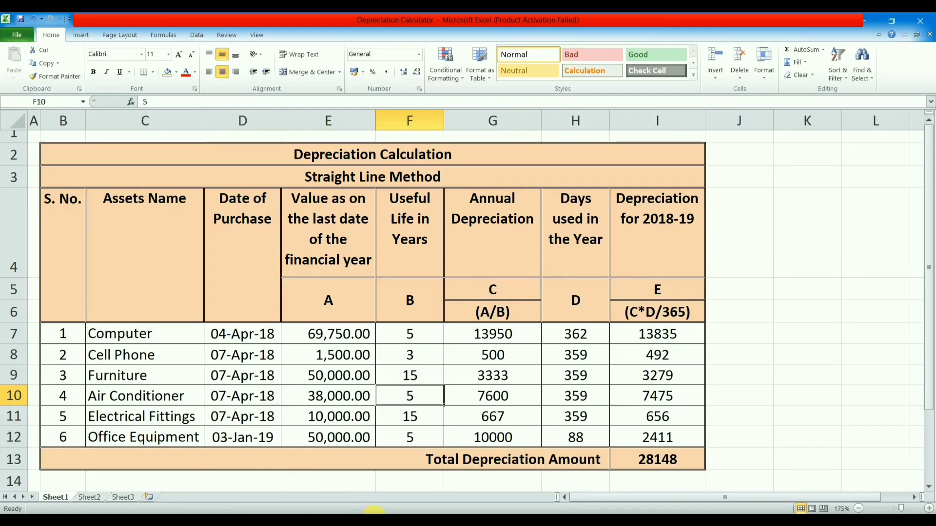
{"action": "key", "text": "alt+Tab"}
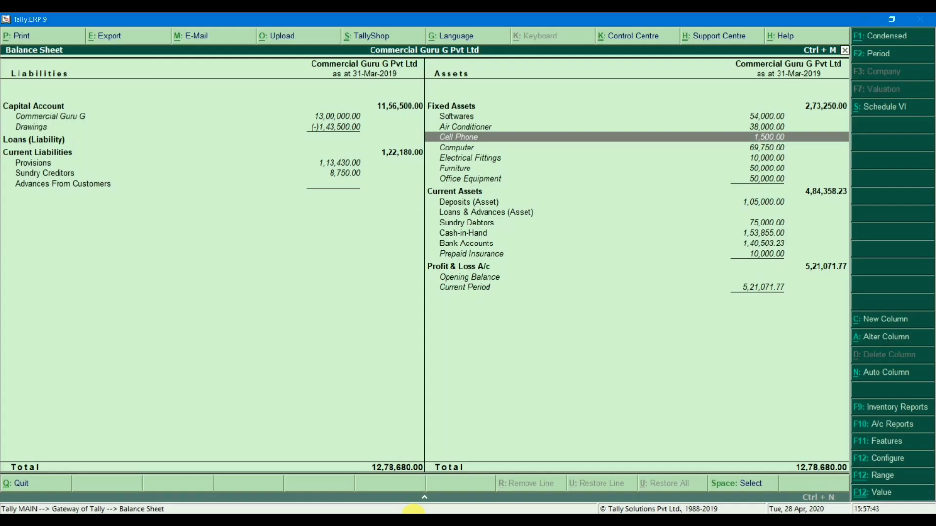
{"action": "key", "text": "Escape"}
{"action": "key", "text": "Escape"}
{"action": "key", "text": "Escape"}
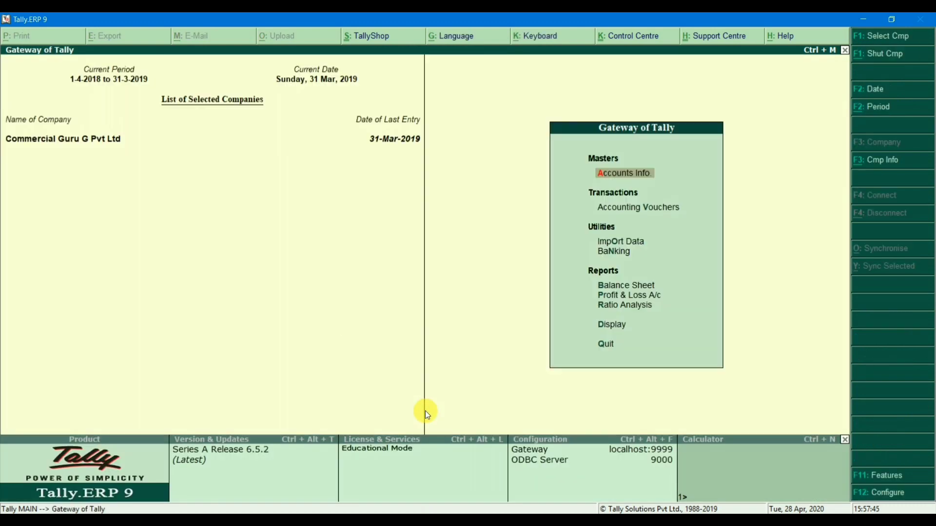
Start creating a single ledger and name it Depreciation
{"action": "key", "text": "Return"}
{"action": "key", "text": "l"}
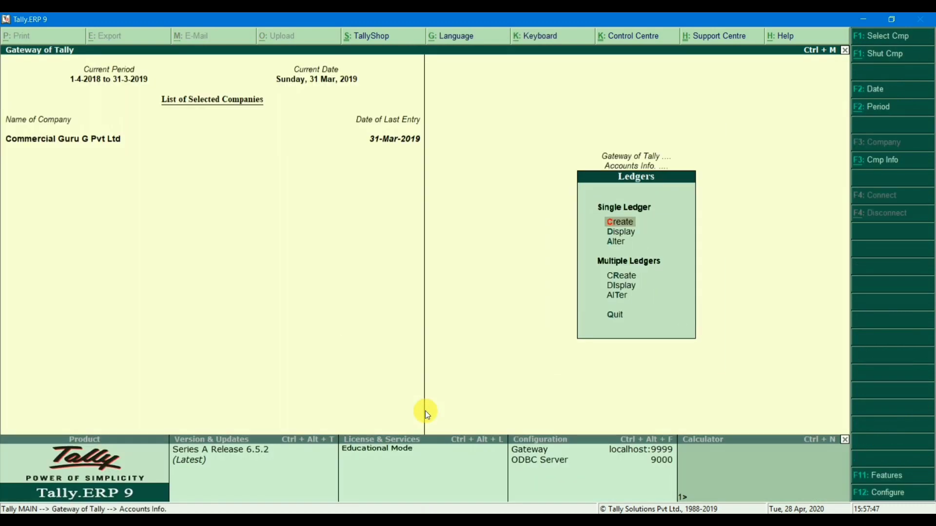
{"action": "key", "text": "Return"}
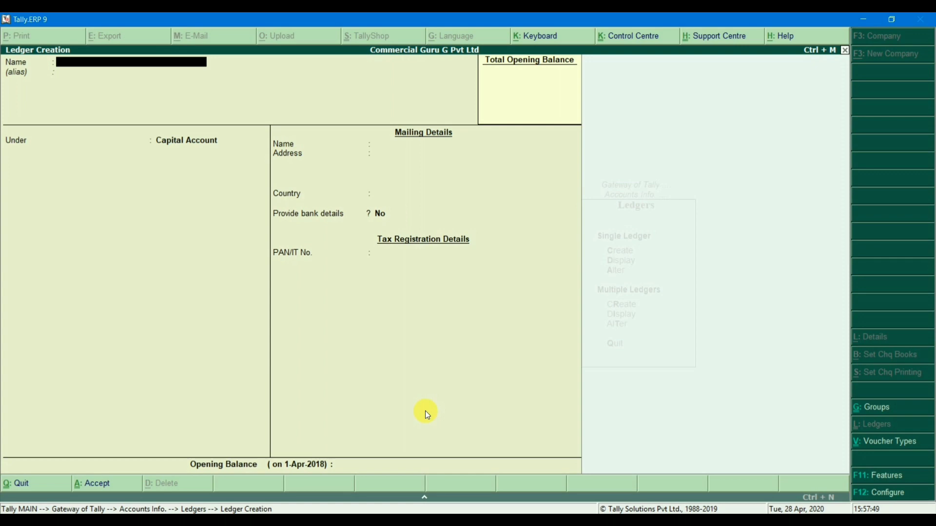
{"action": "type", "text": "Depreciation"}
{"action": "key", "text": "Return"}
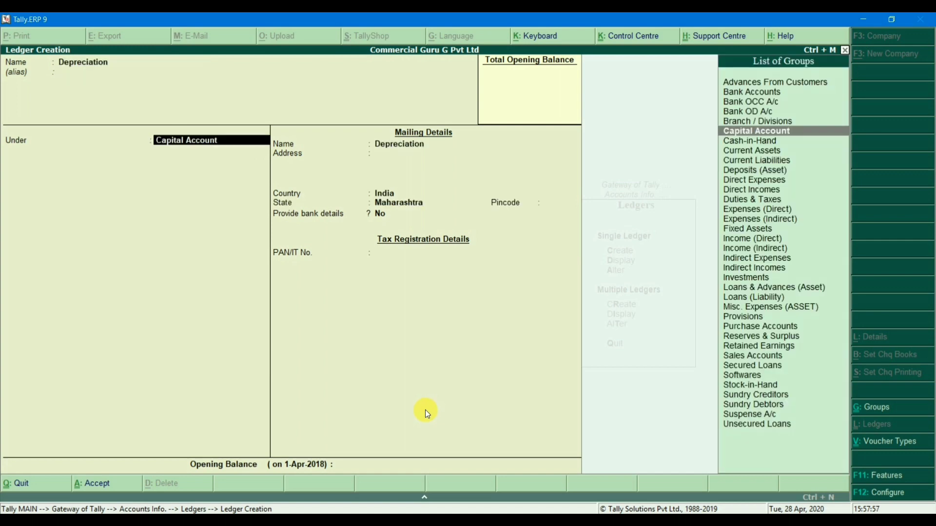
Place the Depreciation ledger under Indirect Expenses, save it and return to the Gateway of Tally
{"action": "type", "text": "Indi"}
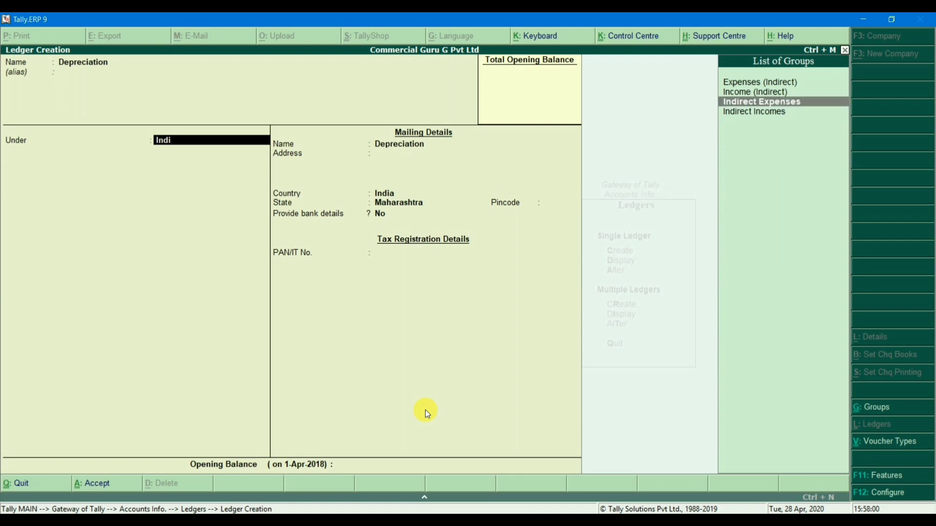
{"action": "key", "text": "Return"}
{"action": "key", "text": "Return"}
{"action": "key", "text": "Return"}
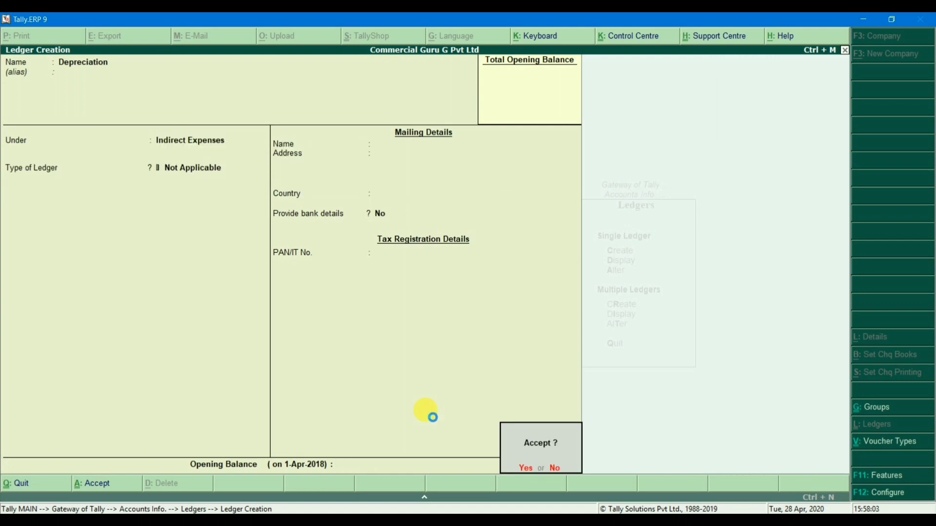
{"action": "key", "text": "Return"}
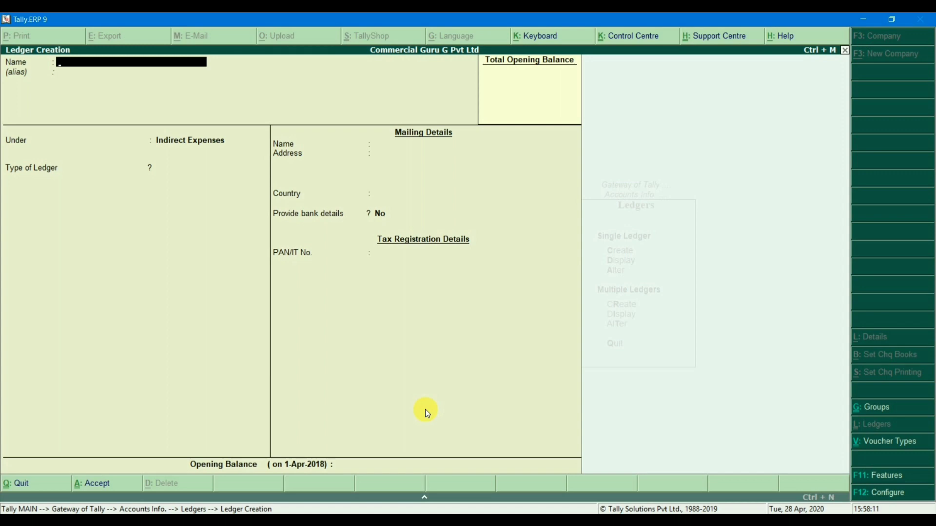
{"action": "key", "text": "Escape"}
{"action": "key", "text": "y"}
{"action": "key", "text": "Escape"}
{"action": "key", "text": "Escape"}
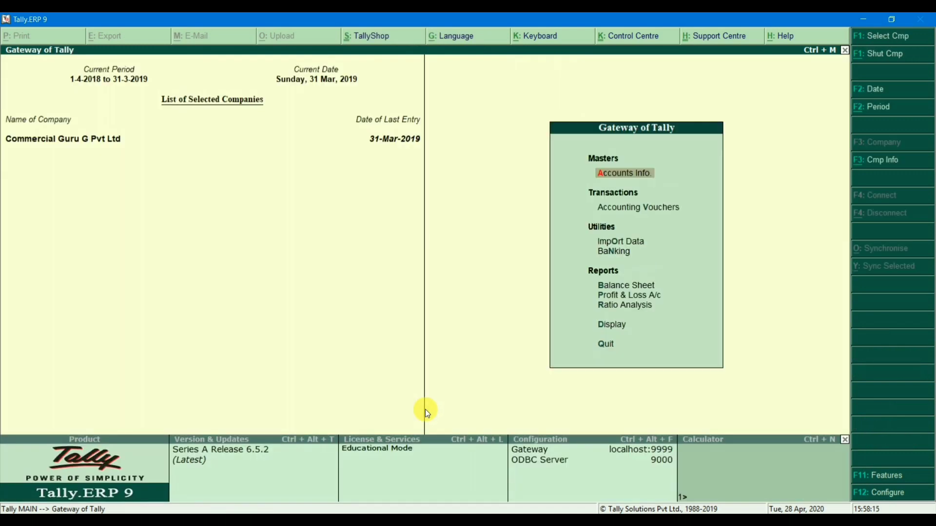
Start a journal voucher in Accounting Vouchers and choose Depreciation as the debit ledger
{"action": "key", "text": "Down"}
{"action": "key", "text": "Return"}
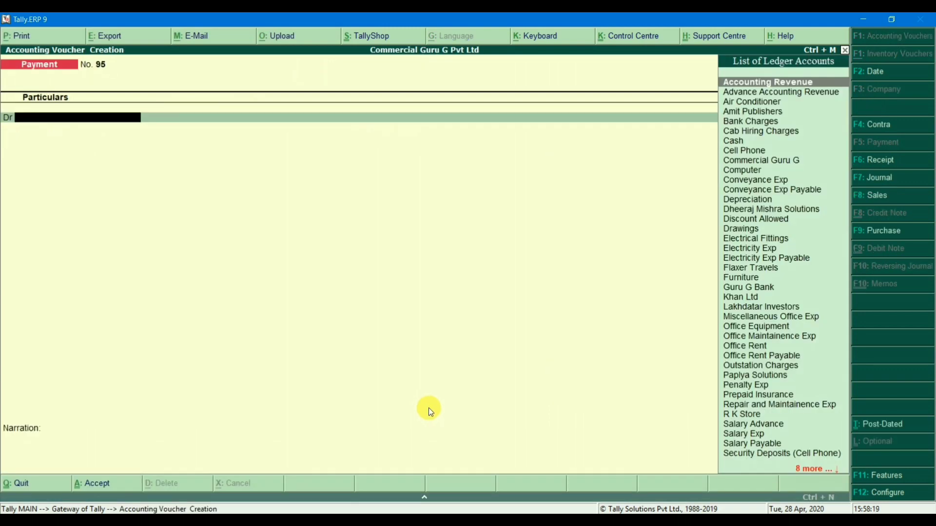
{"action": "key", "text": "F7"}
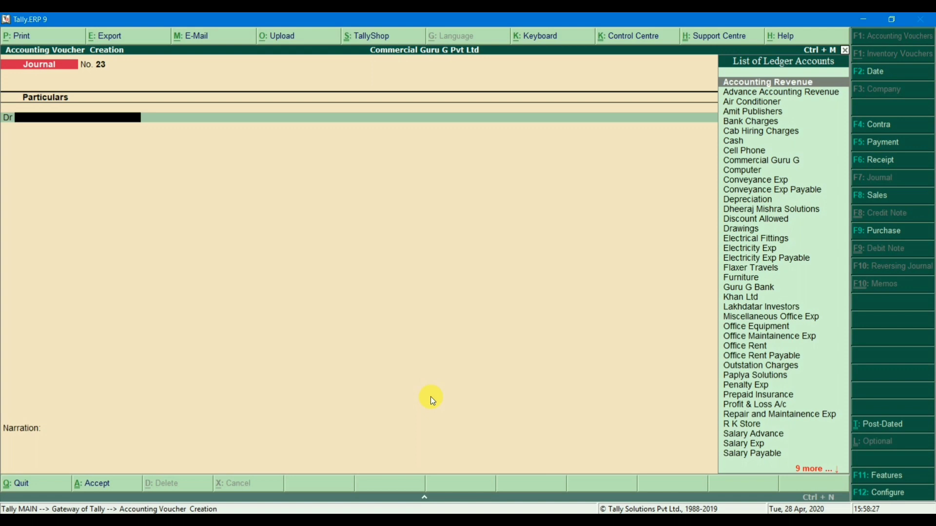
{"action": "type", "text": "De"}
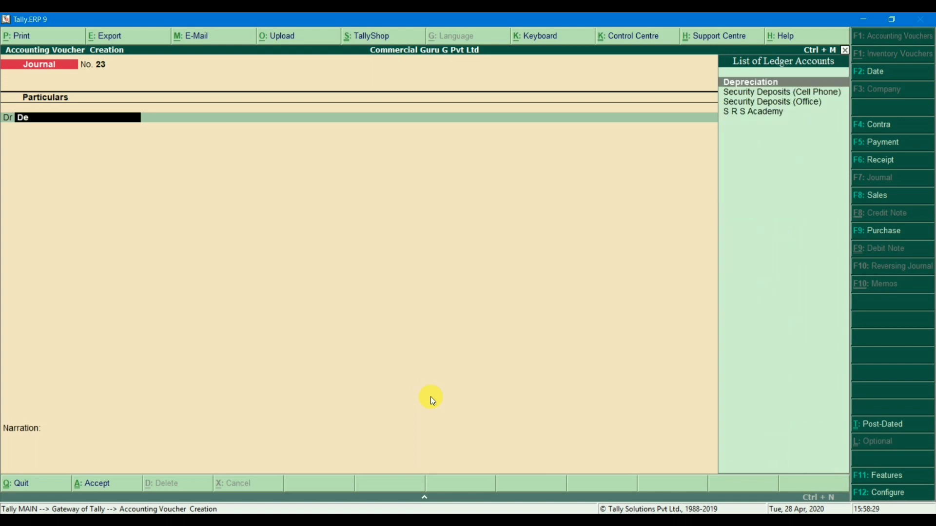
{"action": "type", "text": "p"}
{"action": "key", "text": "Return"}
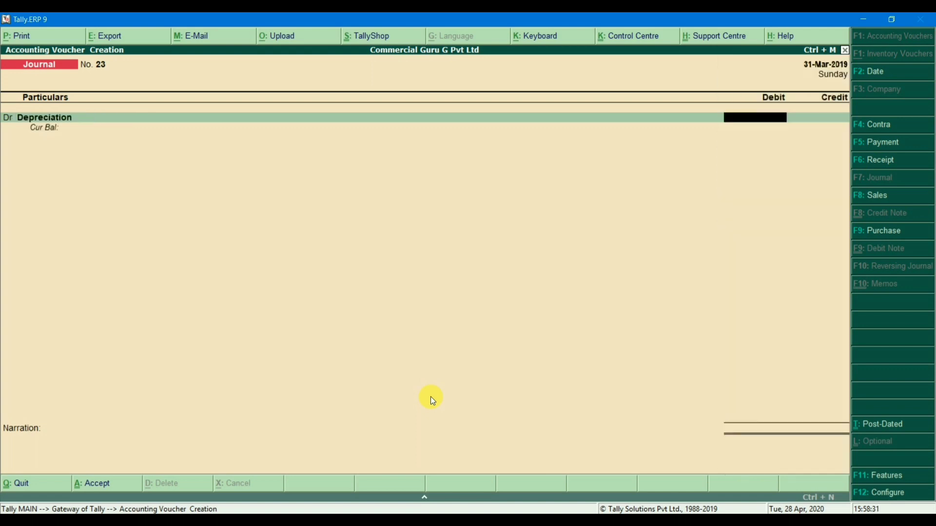
Enter 28,148 as the Depreciation debit amount, taken from the Total Depreciation Amount in the Excel table
{"action": "key", "text": "alt+Tab"}
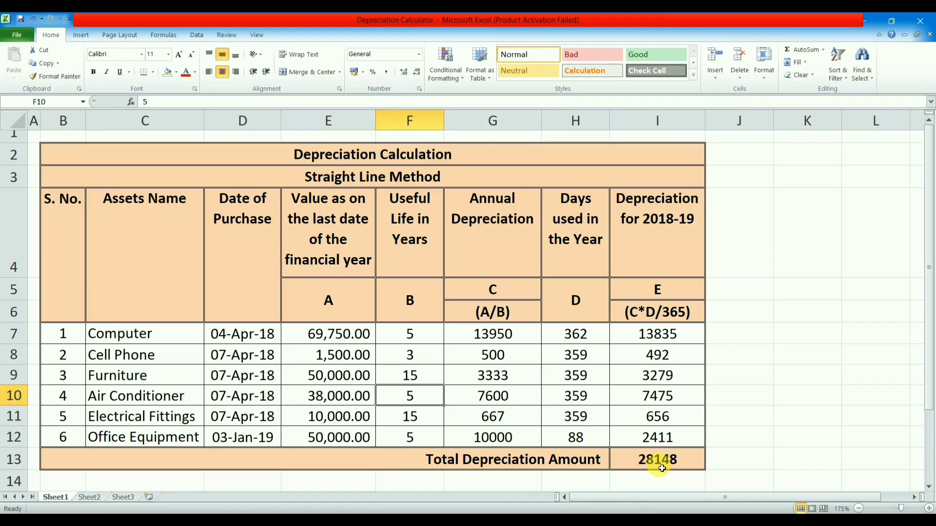
{"action": "key", "text": "alt+Tab"}
{"action": "type", "text": "28"}
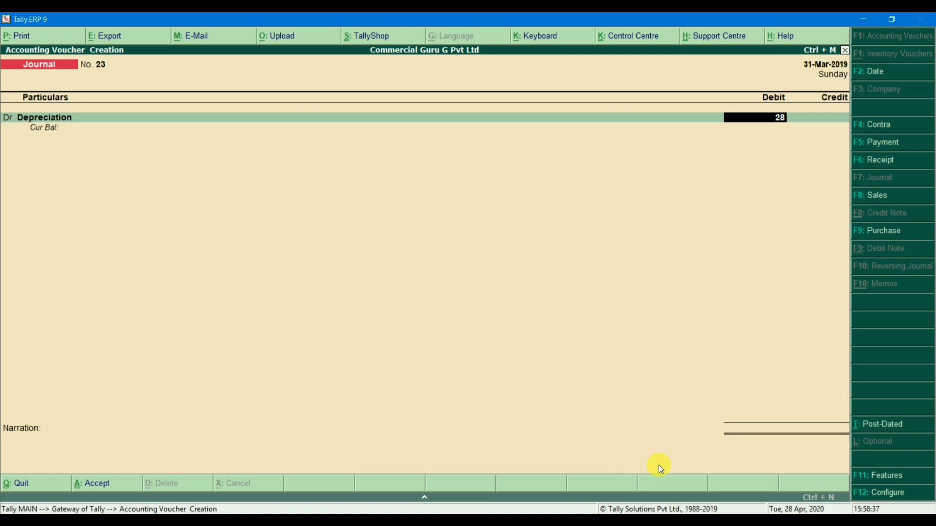
{"action": "type", "text": ",148"}
{"action": "key", "text": "Return"}
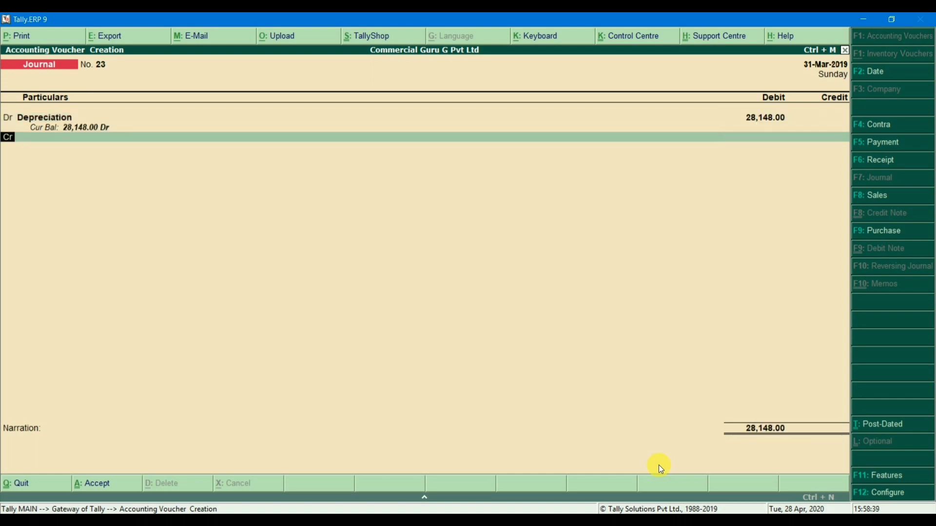
Credit the Computer ledger with 13,835, its 2018-19 depreciation from the Excel table
{"action": "type", "text": "Com"}
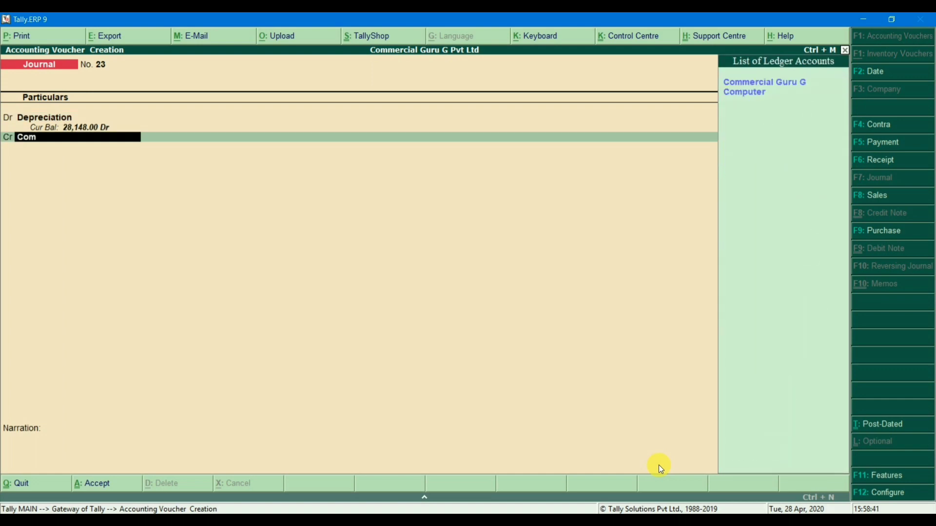
{"action": "key", "text": "Return"}
{"action": "key", "text": "alt+Tab"}
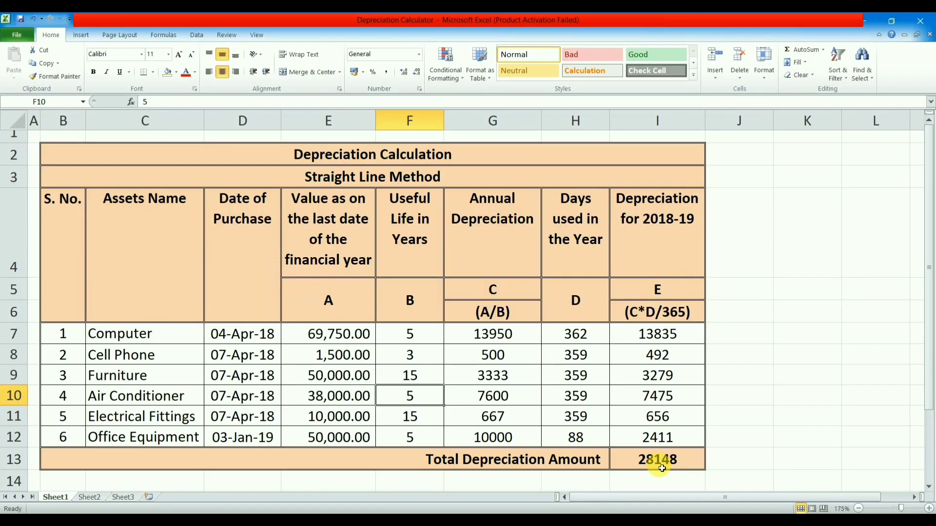
{"action": "key", "text": "alt+Tab"}
{"action": "type", "text": "13835"}
{"action": "key", "text": "Return"}
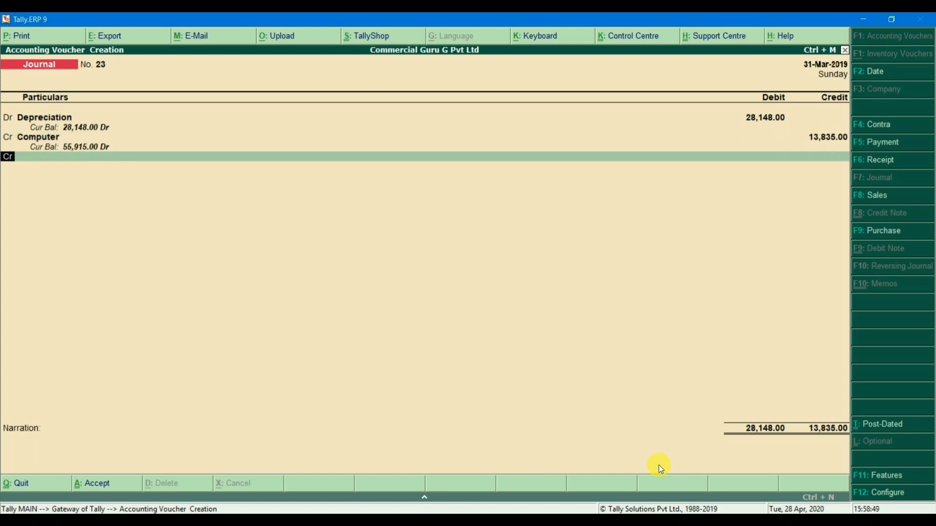
Add a credit line for the Cell Phone ledger with 492, its depreciation in the Excel table
{"action": "key", "text": "Return"}
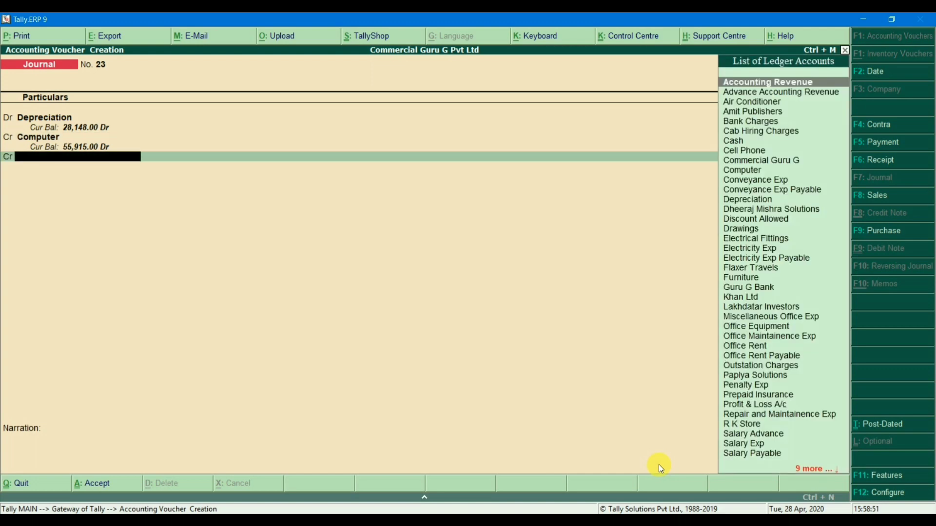
{"action": "type", "text": "Cell"}
{"action": "key", "text": "Return"}
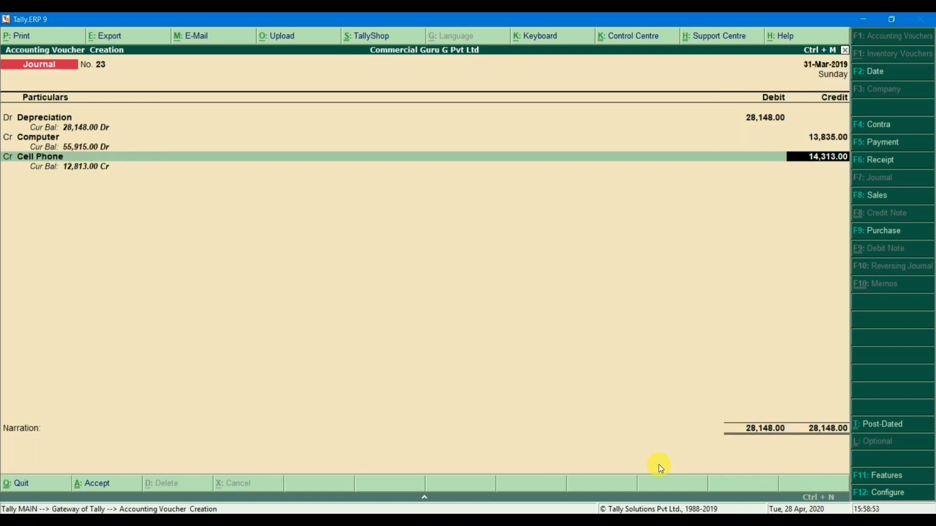
{"action": "key", "text": "alt+Tab"}
{"action": "key", "text": "alt+Tab"}
{"action": "type", "text": "492"}
{"action": "key", "text": "Return"}
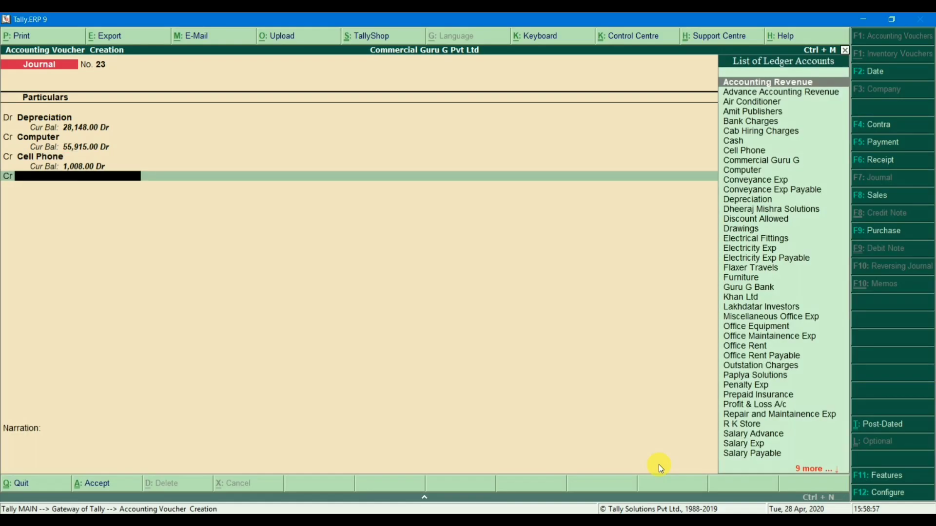
Add a credit line for the Furniture ledger with 3,279, its depreciation in the Excel table
{"action": "key", "text": "alt+Tab"}
{"action": "key", "text": "alt+Tab"}
{"action": "type", "text": "Furn"}
{"action": "key", "text": "Return"}
{"action": "key", "text": "alt+Tab"}
{"action": "key", "text": "alt+Tab"}
{"action": "type", "text": "3279"}
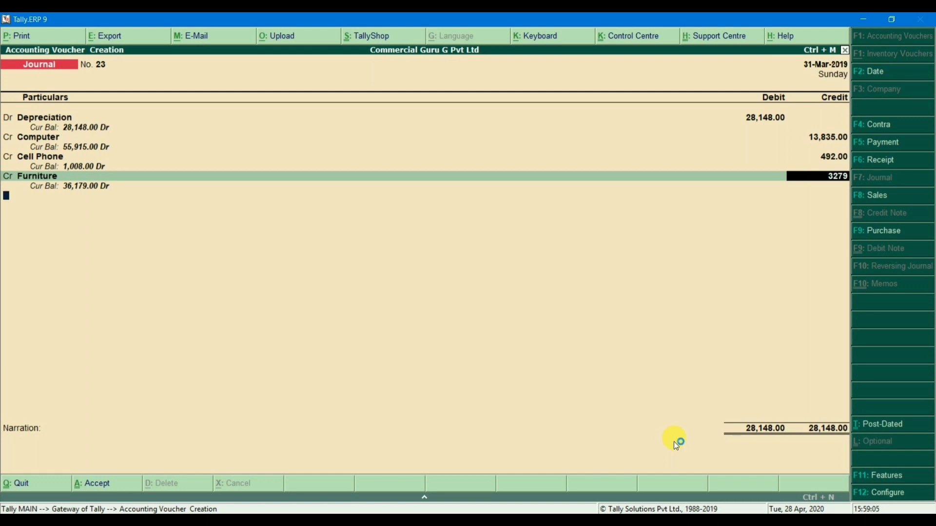
{"action": "key", "text": "Return"}
Switch to Excel, highlight the Depreciation for 2018-19 column down to the total, and return to the Tally voucher
{"action": "key", "text": "alt+Tab"}
{"action": "left_click_drag", "start_coordinate": [668, 334], "coordinate": [657, 437]}
{"action": "left_click_drag", "start_coordinate": [672, 201], "coordinate": [675, 455]}
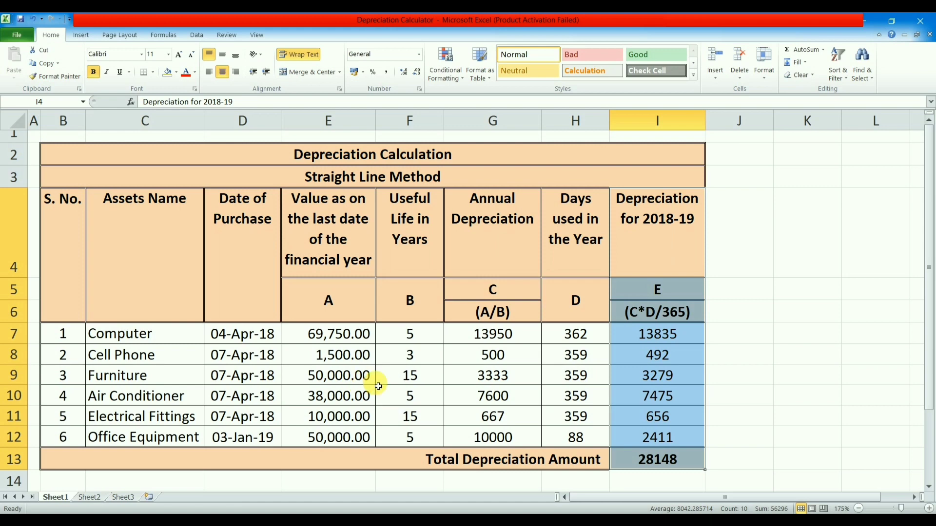
{"action": "key", "text": "alt+Tab"}
{"action": "key", "text": "alt+Tab"}
{"action": "key", "text": "alt+Tab"}
Add a credit line for the Air Conditioner ledger with 7,475, its depreciation in the Excel table
{"action": "key", "text": "Return"}
{"action": "type", "text": "Air"}
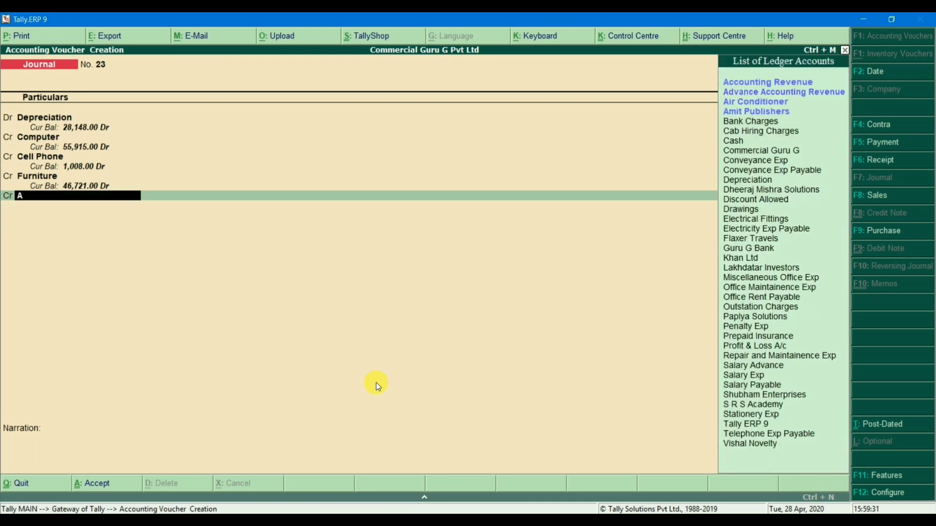
{"action": "key", "text": "Return"}
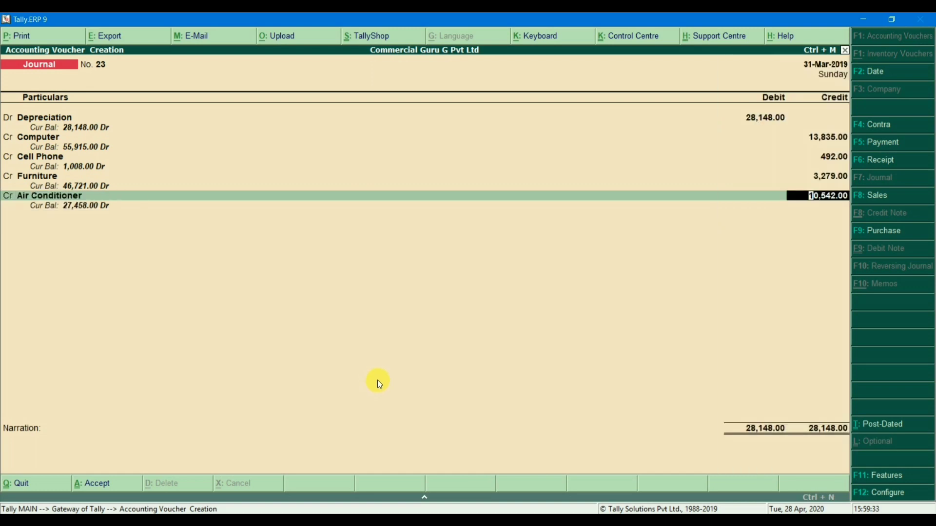
{"action": "key", "text": "alt+Tab"}
{"action": "key", "text": "alt+Tab"}
{"action": "type", "text": "7475"}
{"action": "key", "text": "Return"}
{"action": "key", "text": "Return"}
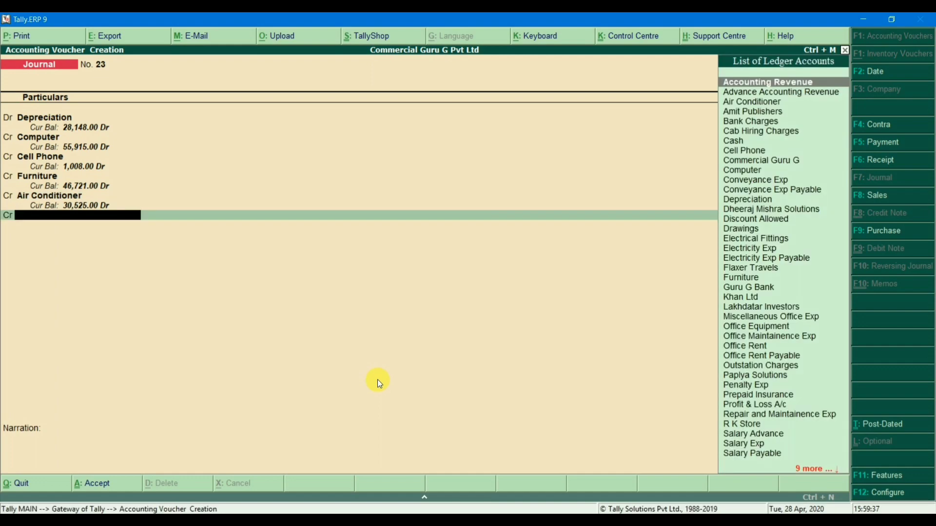
Add a credit line for the Electrical Fittings ledger with 656, its depreciation in the Excel table
{"action": "key", "text": "alt+Tab"}
{"action": "key", "text": "alt+Tab"}
{"action": "type", "text": "ele"}
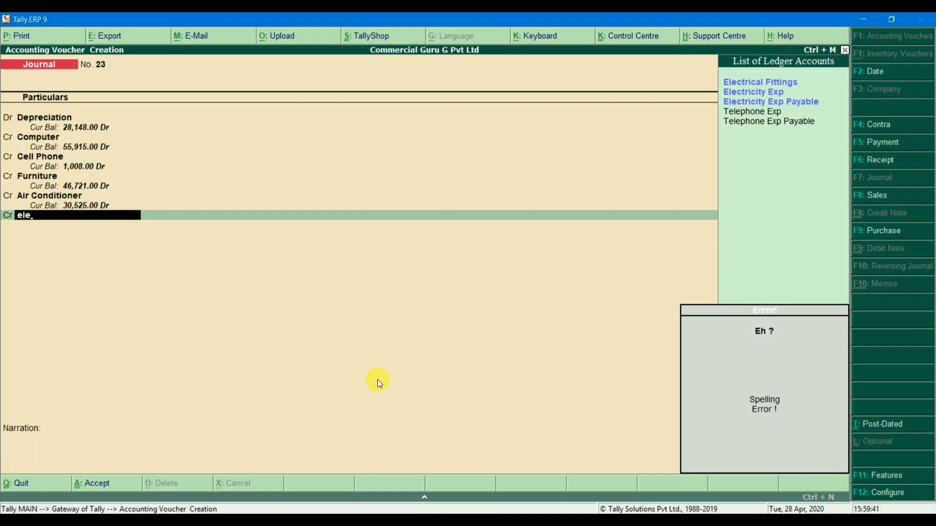
{"action": "key", "text": "Return"}
{"action": "key", "text": "alt+Tab"}
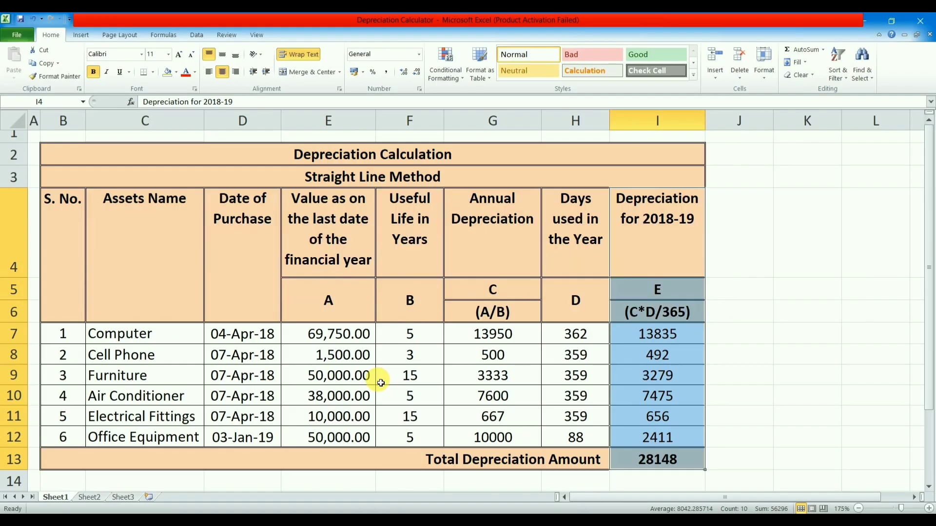
{"action": "key", "text": "alt+Tab"}
{"action": "key", "text": "alt+Tab"}
{"action": "key", "text": "alt+Tab"}
{"action": "key", "text": "BackSpace"}
{"action": "type", "text": "656"}
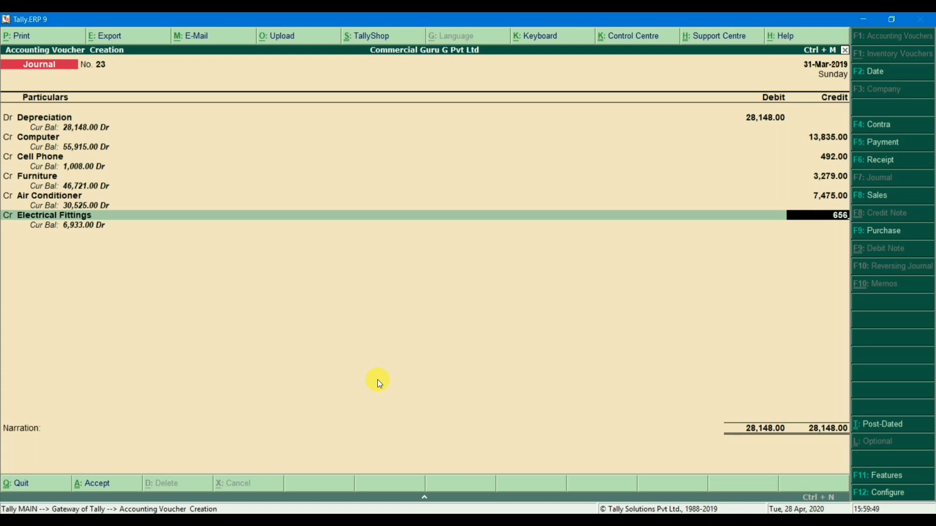
{"action": "key", "text": "Return"}
Credit the Office Equipment ledger with the remaining 2,411, checked against Excel, and save the journal voucher with an empty narration
{"action": "key", "text": "Return"}
{"action": "key", "text": "alt+Tab"}
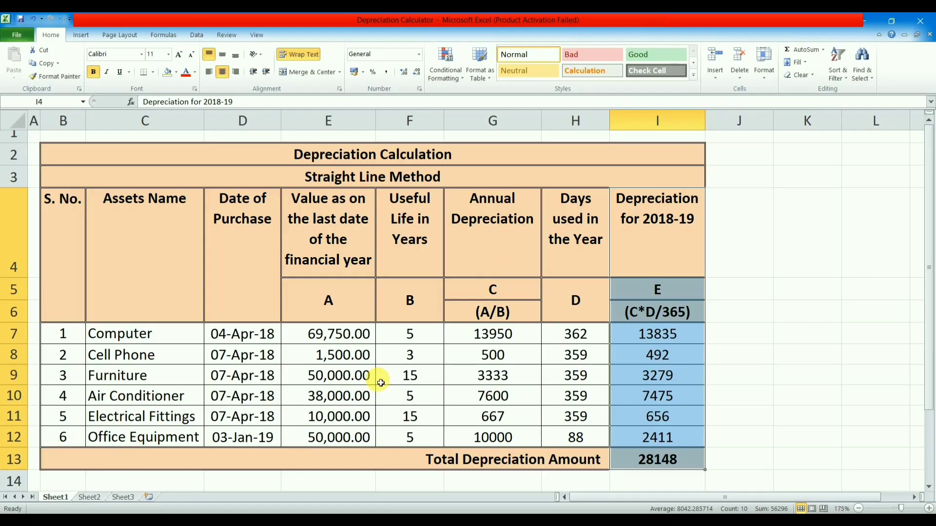
{"action": "key", "text": "alt+Tab"}
{"action": "type", "text": "off"}
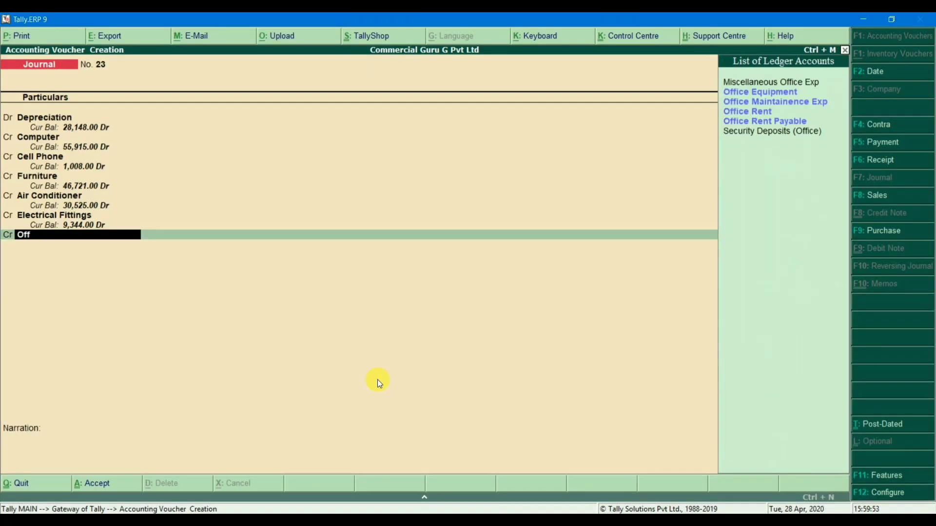
{"action": "key", "text": "Down"}
{"action": "key", "text": "Return"}
{"action": "key", "text": "alt+Tab"}
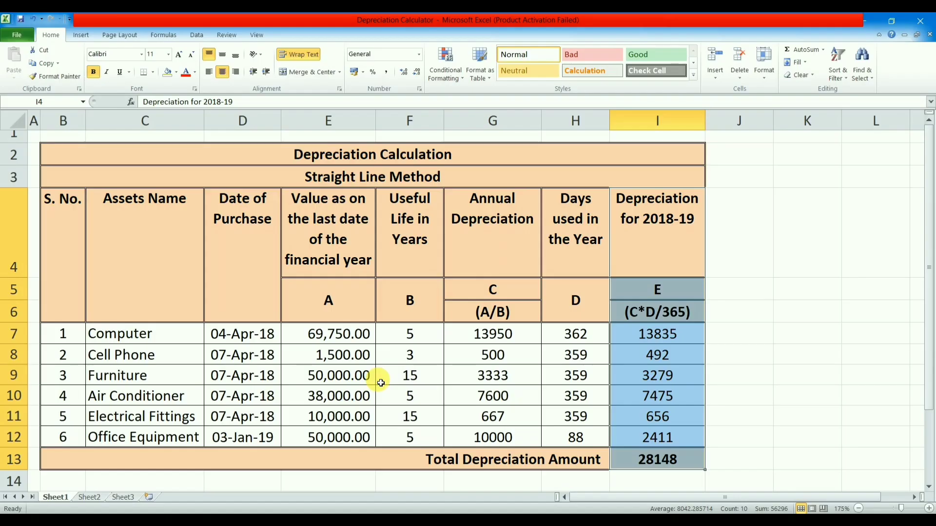
{"action": "key", "text": "alt+Tab"}
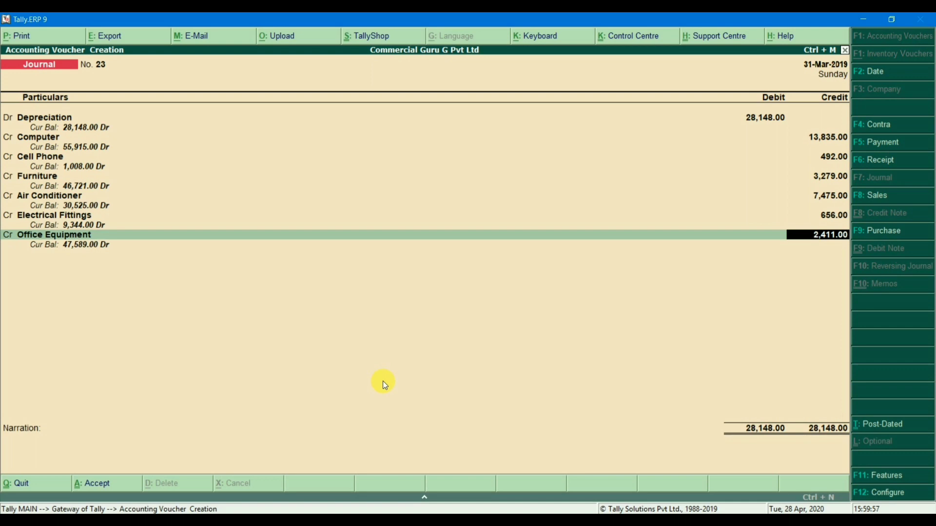
{"action": "key", "text": "Return"}
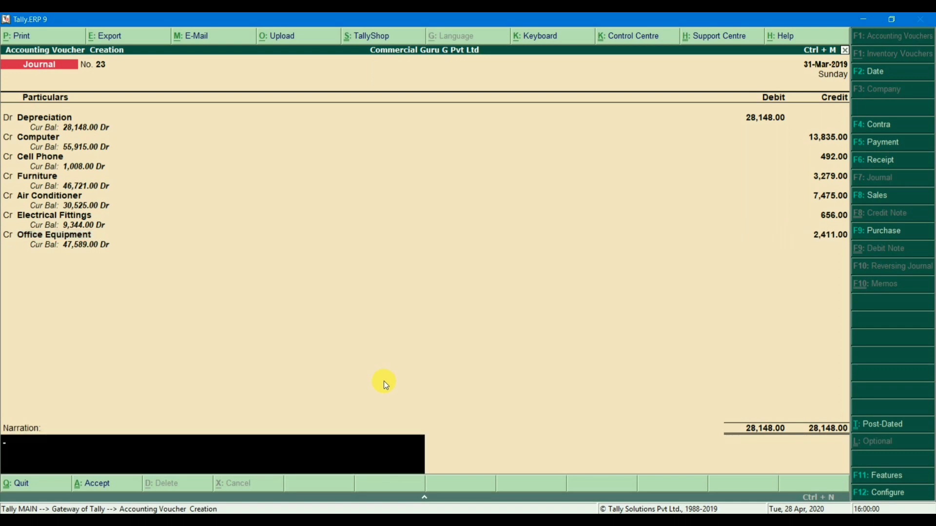
{"action": "key", "text": "Return"}
{"action": "key", "text": "Return"}
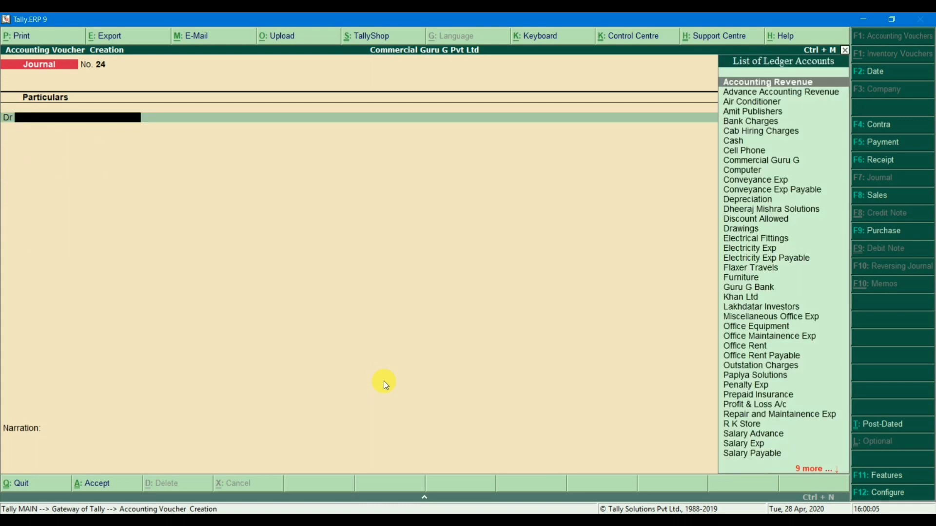
Leave voucher entry and open the Balance Sheet to review the individual asset balances under Fixed Assets
{"action": "key", "text": "Escape"}
{"action": "key", "text": "Return"}
{"action": "key", "text": "Escape"}
{"action": "key", "text": "n"}
{"action": "key", "text": "Up"}
{"action": "key", "text": "Up"}
{"action": "key", "text": "Up"}
{"action": "key", "text": "Up"}
{"action": "key", "text": "Up"}
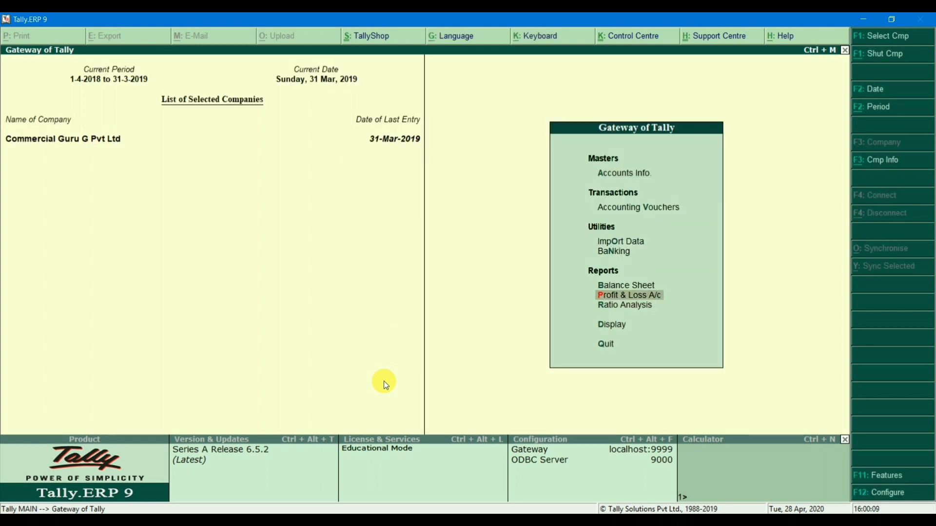
{"action": "key", "text": "Return"}
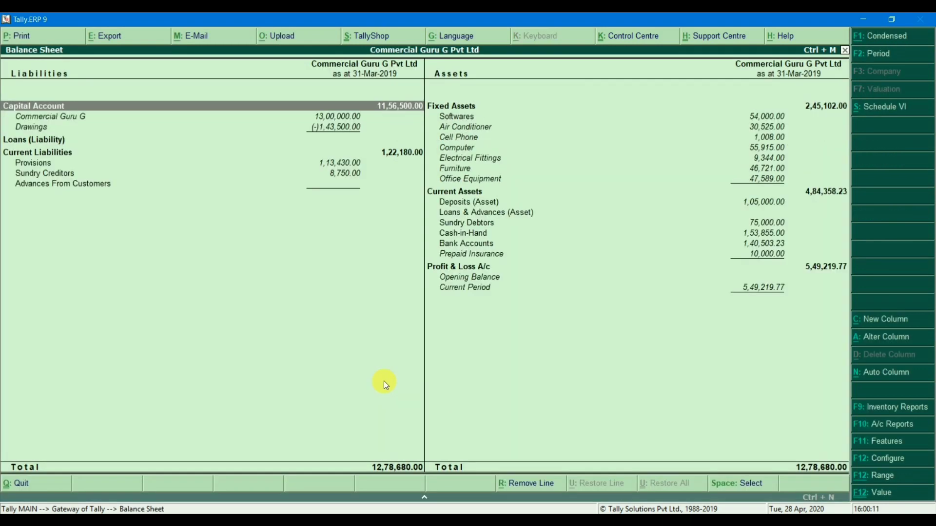
{"action": "key", "text": "Right"}
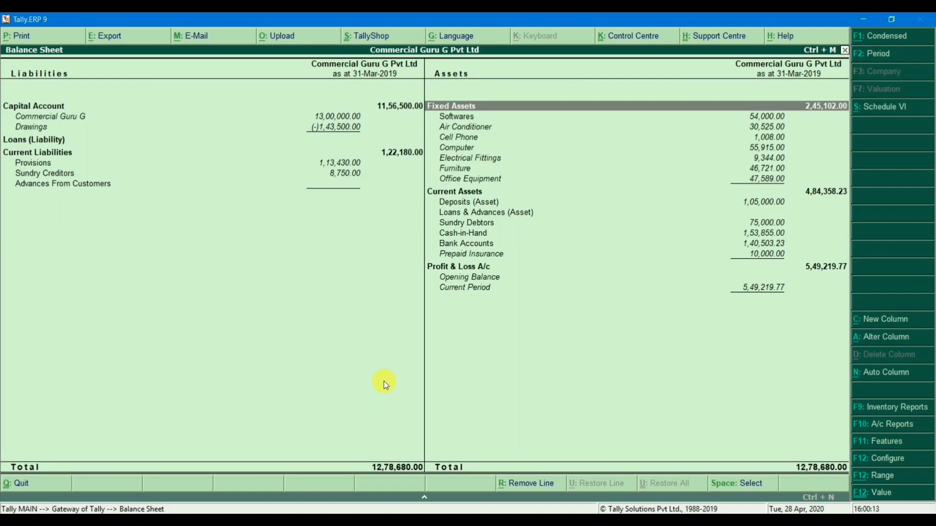
{"action": "key", "text": "Down"}
{"action": "key", "text": "Down"}
{"action": "key", "text": "Down"}
{"action": "key", "text": "alt+Tab"}
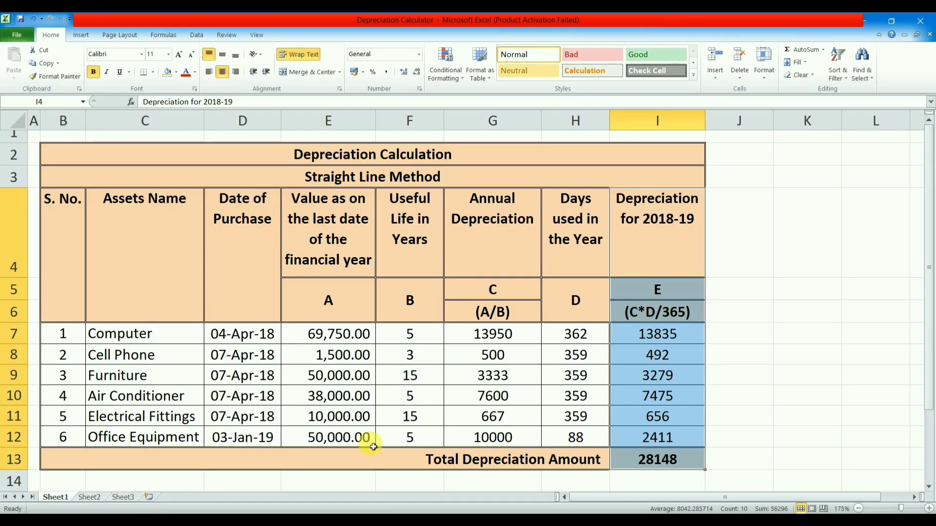
{"action": "left_click", "coordinate": [133, 335]}
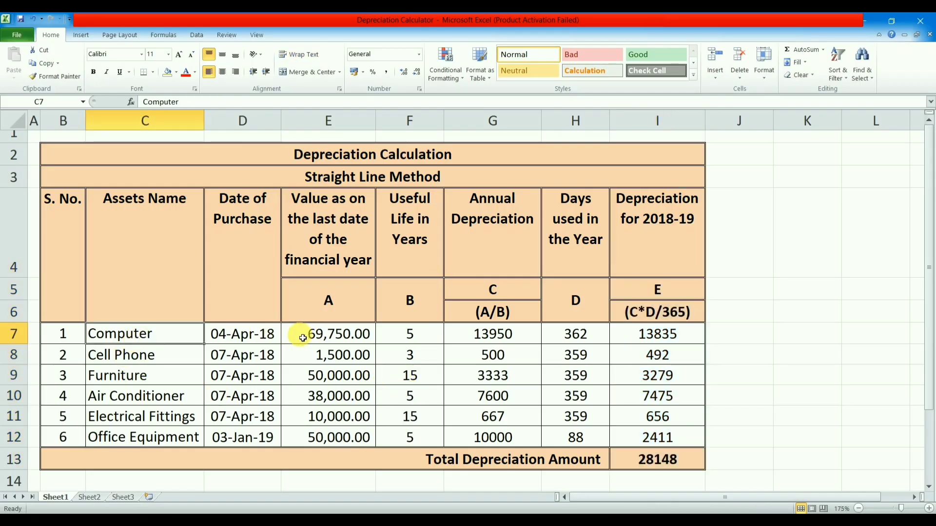
{"action": "left_click", "coordinate": [325, 337]}
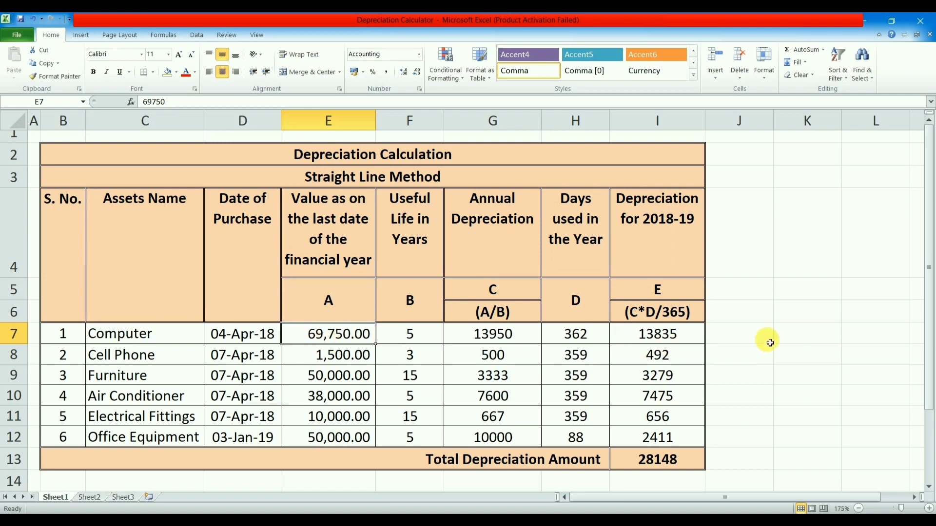
{"action": "left_click", "coordinate": [742, 330]}
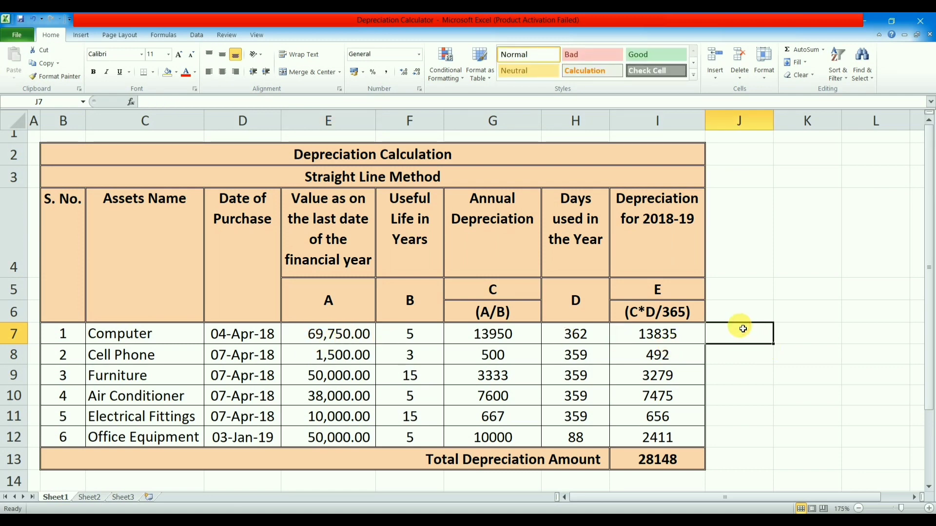
{"action": "type", "text": "+69750-138365"}
{"action": "key", "text": "BackSpace"}
{"action": "key", "text": "BackSpace"}
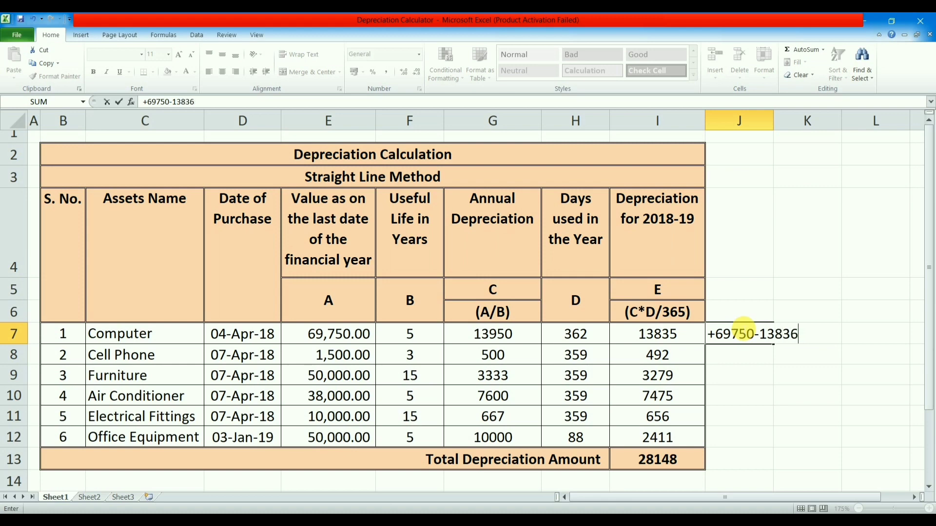
{"action": "type", "text": "5"}
{"action": "key", "text": "Return"}
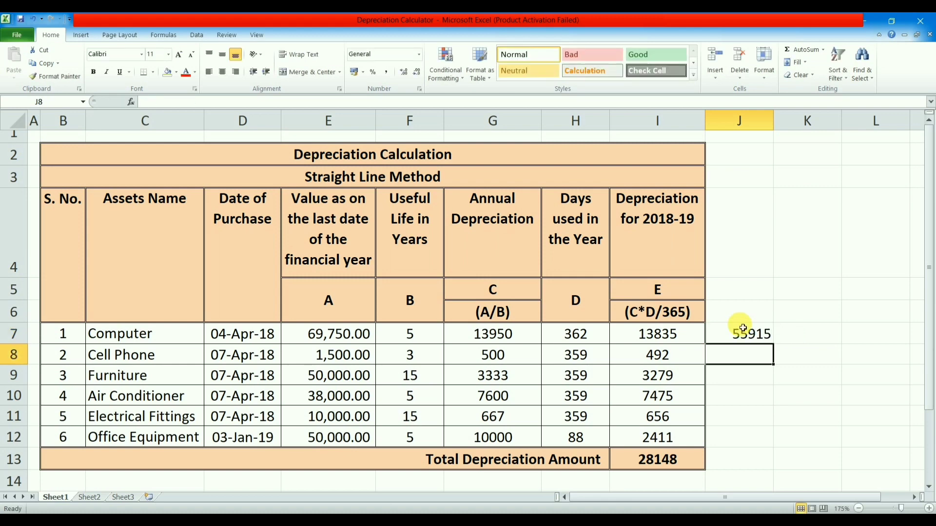
Check the Computer balance in the Tally Balance Sheet against the Excel result and return to the Gateway of Tally
{"action": "key", "text": "alt+Tab"}
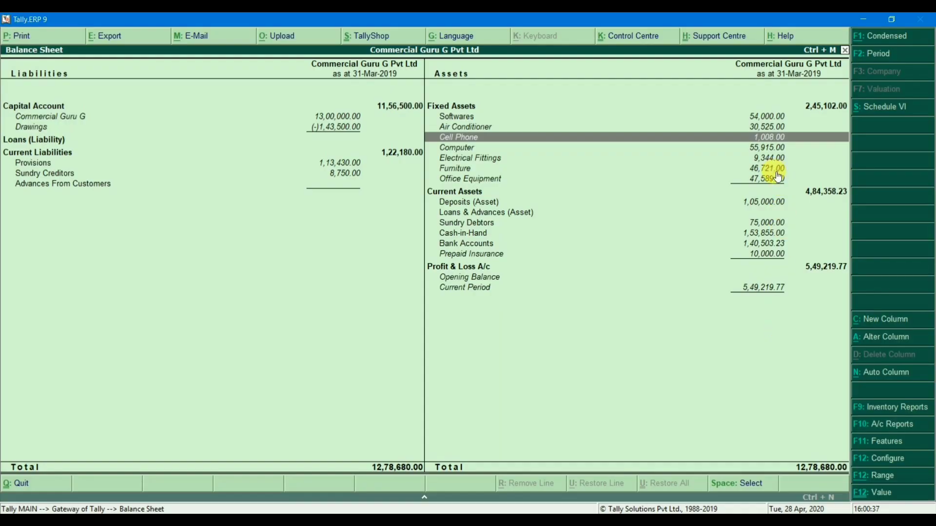
{"action": "left_click", "coordinate": [765, 148]}
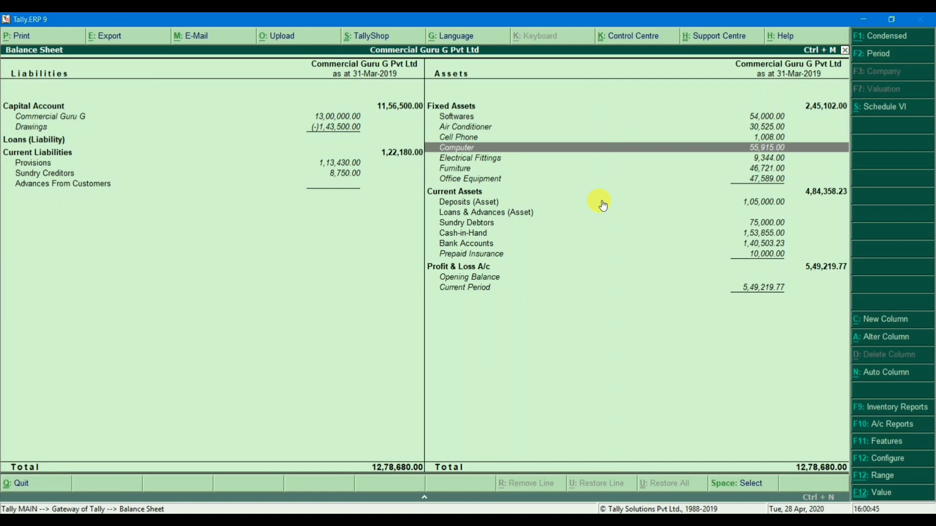
{"action": "key", "text": "Escape"}
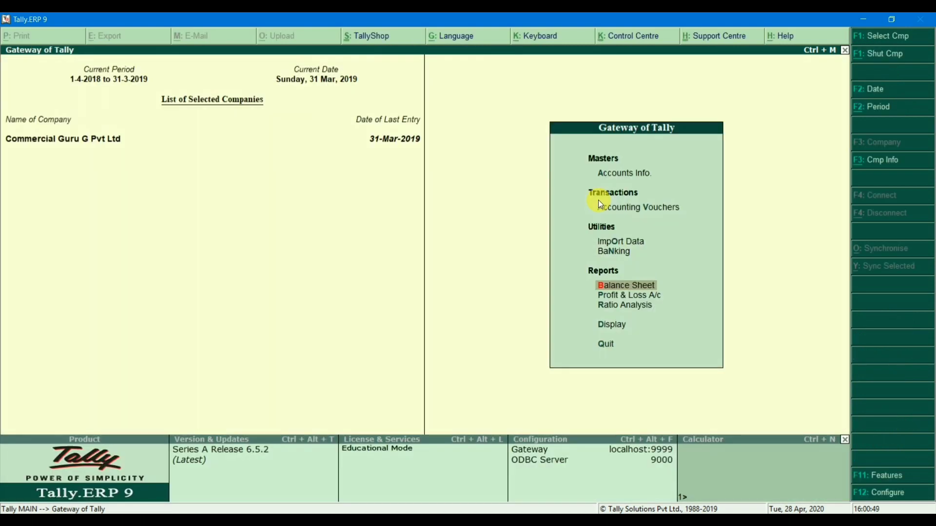
View the Depreciation Calculation table in the assignment PDF in Adobe Reader and switch back to Excel
{"action": "key", "text": "alt+Tab"}
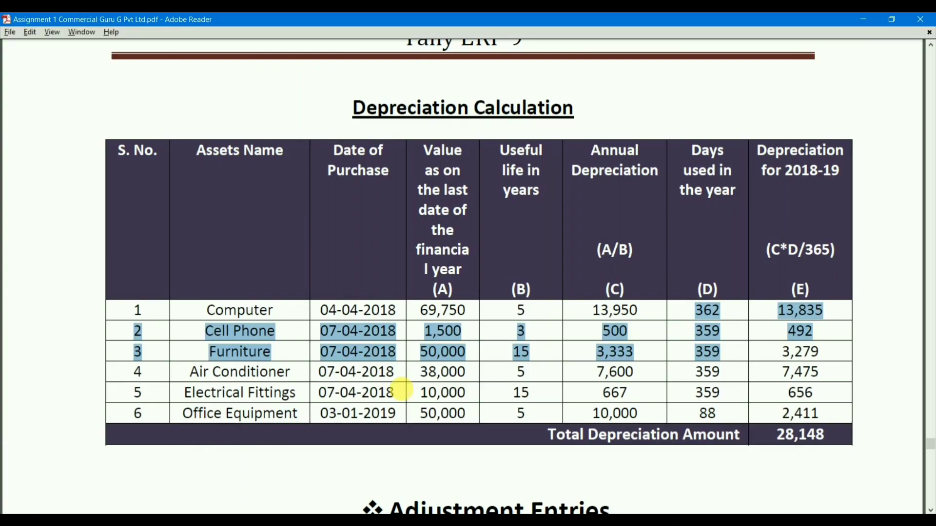
{"action": "left_click", "coordinate": [597, 422]}
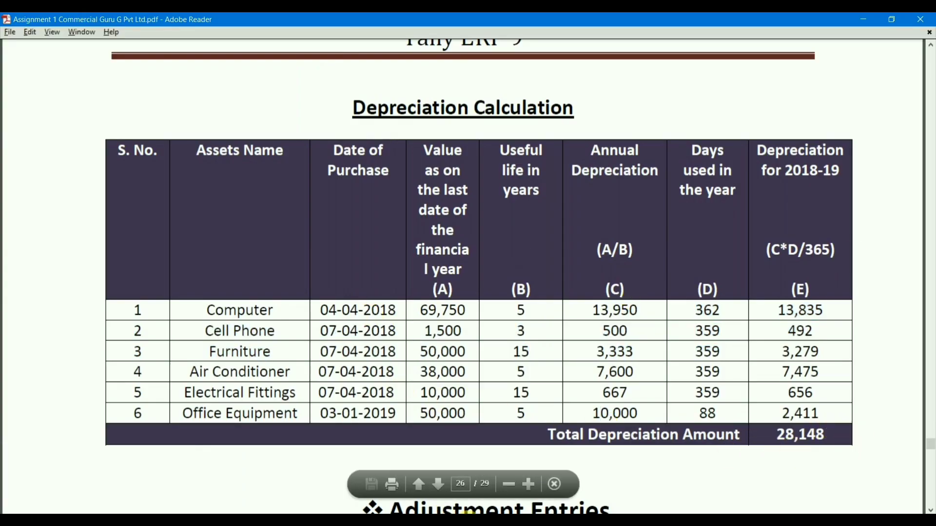
{"action": "key", "text": "alt+Tab"}
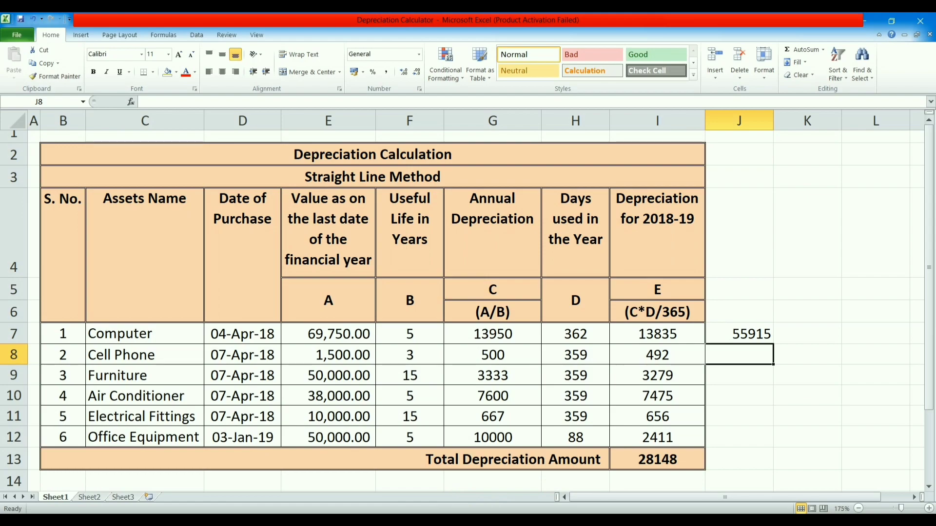
Switch to the assignment PDF in Adobe Reader and review the Adjustment Entries section with its insurance adjustment calculation below the depreciation table
{"action": "left_click", "coordinate": [341, 523]}
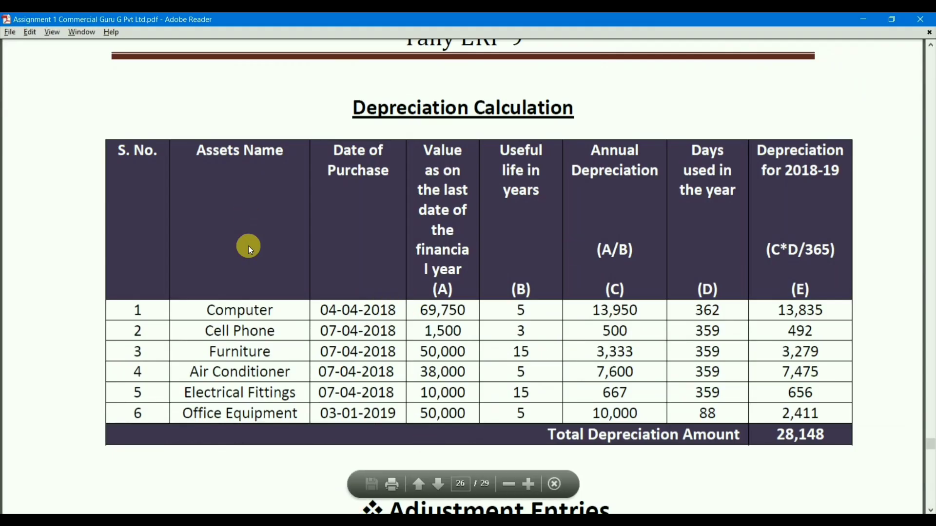
{"action": "scroll", "coordinate": [550, 278], "scroll_direction": "down", "scroll_amount": 5}
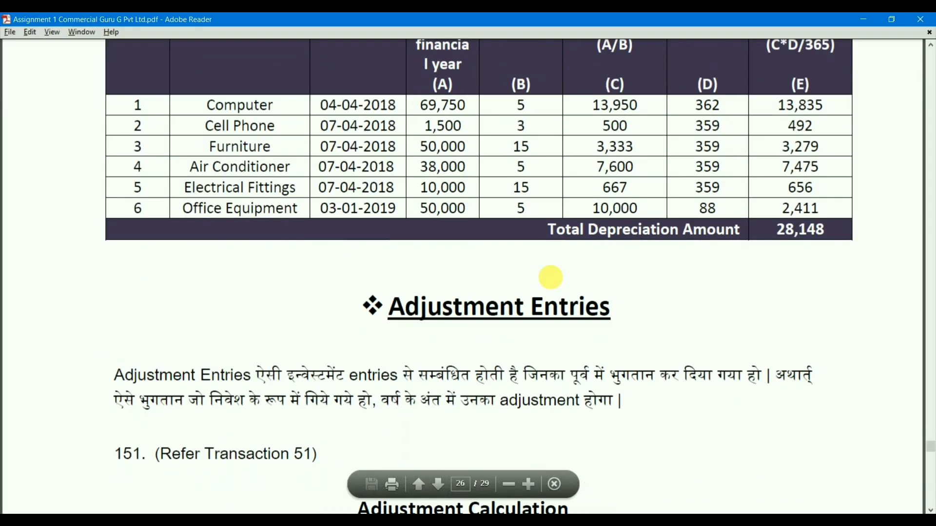
{"action": "scroll", "coordinate": [553, 282], "scroll_direction": "down", "scroll_amount": 2}
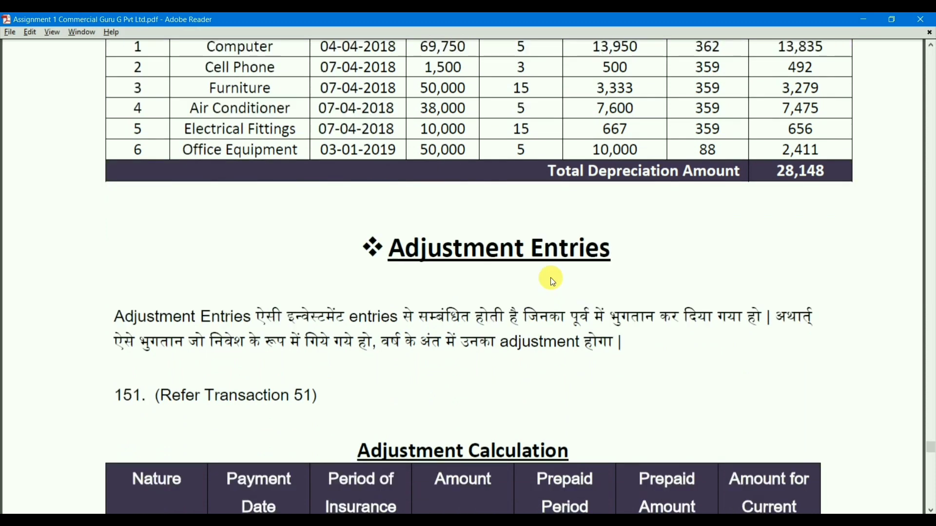
{"action": "scroll", "coordinate": [553, 281], "scroll_direction": "up", "scroll_amount": 1}
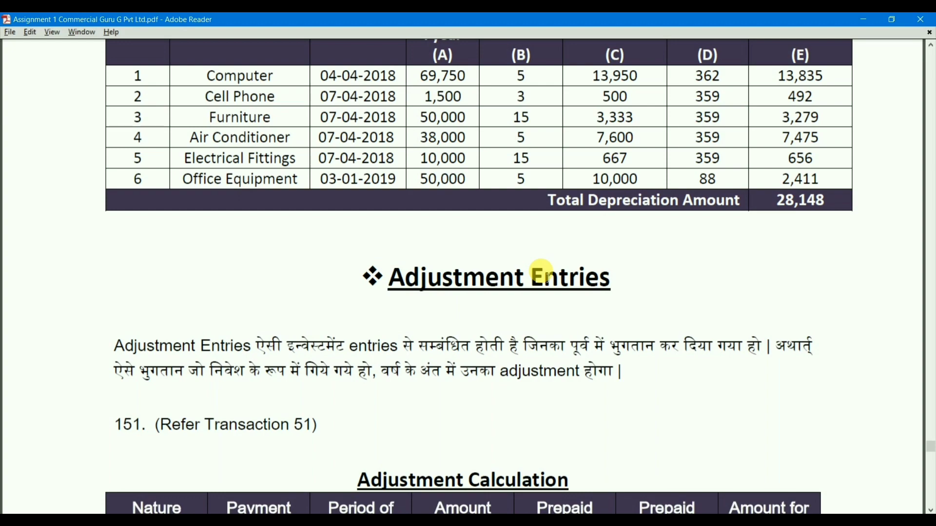
{"action": "scroll", "coordinate": [542, 269], "scroll_direction": "down", "scroll_amount": 5}
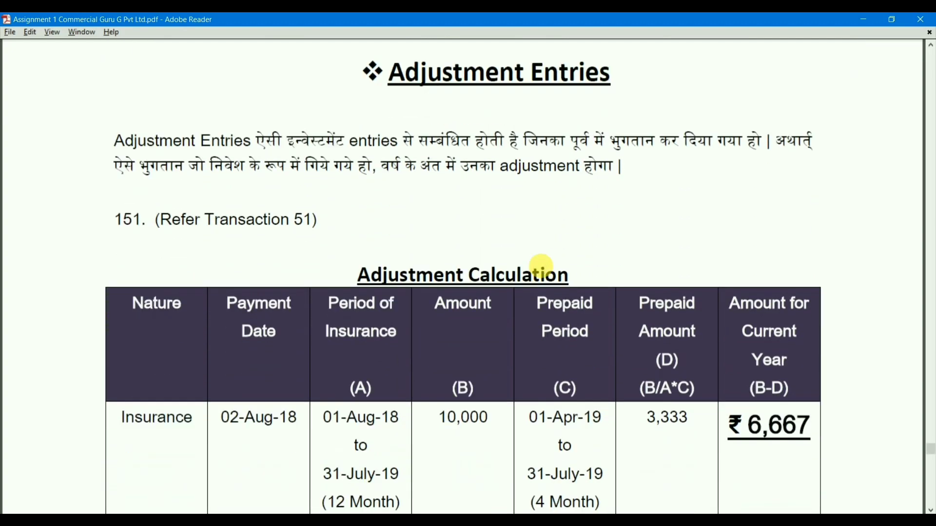
{"action": "scroll", "coordinate": [542, 268], "scroll_direction": "up", "scroll_amount": 6}
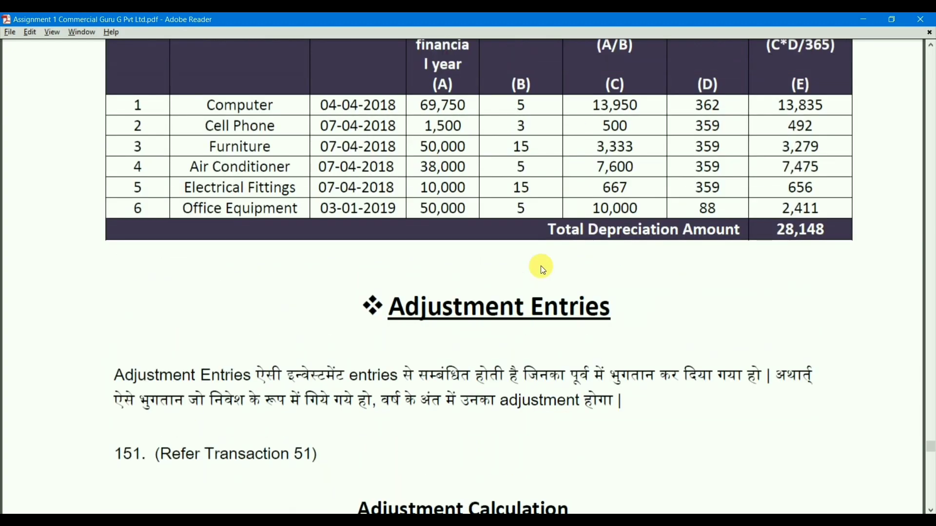